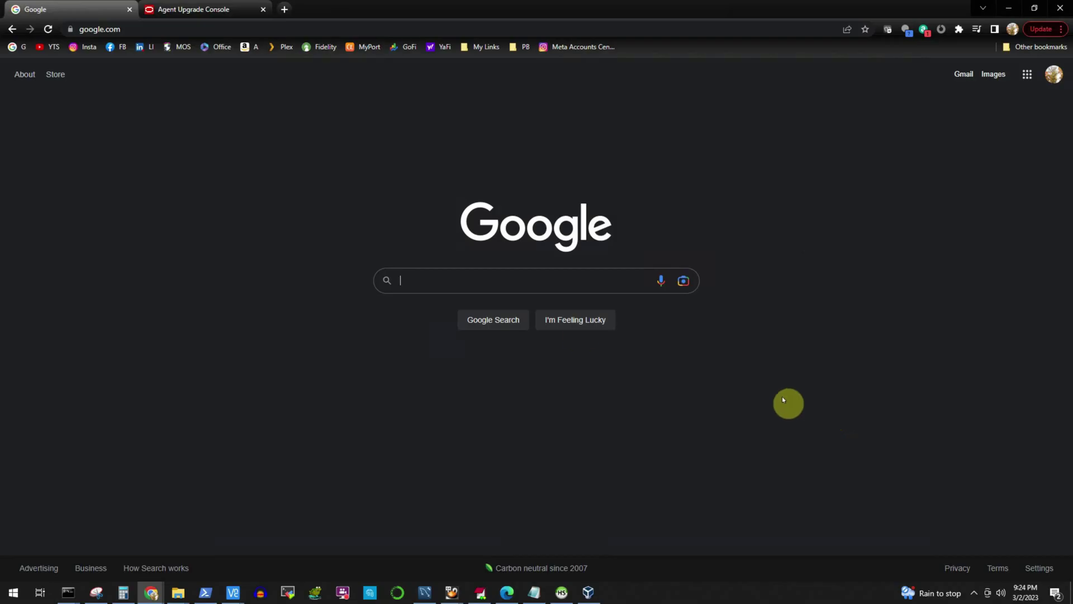
- Search Google for "DOWNLOAD MICROSOFT POWER BI" and open the Microsoft Power BI Desktop download page in a new tab
click(441, 287)
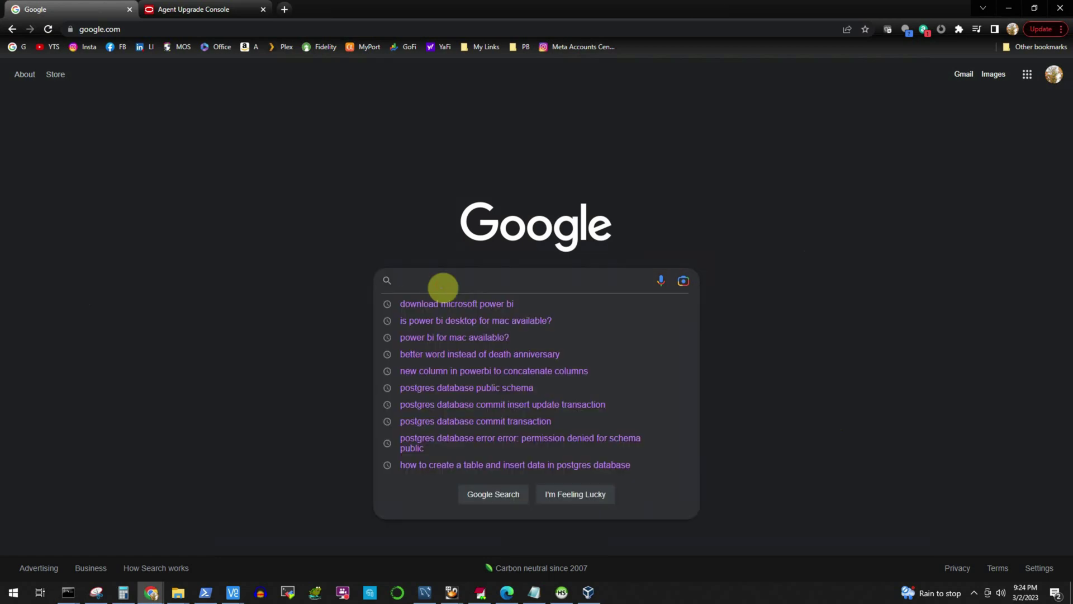
text(DOWNLOAD MICROSOFT POWER BI)
key(Return)
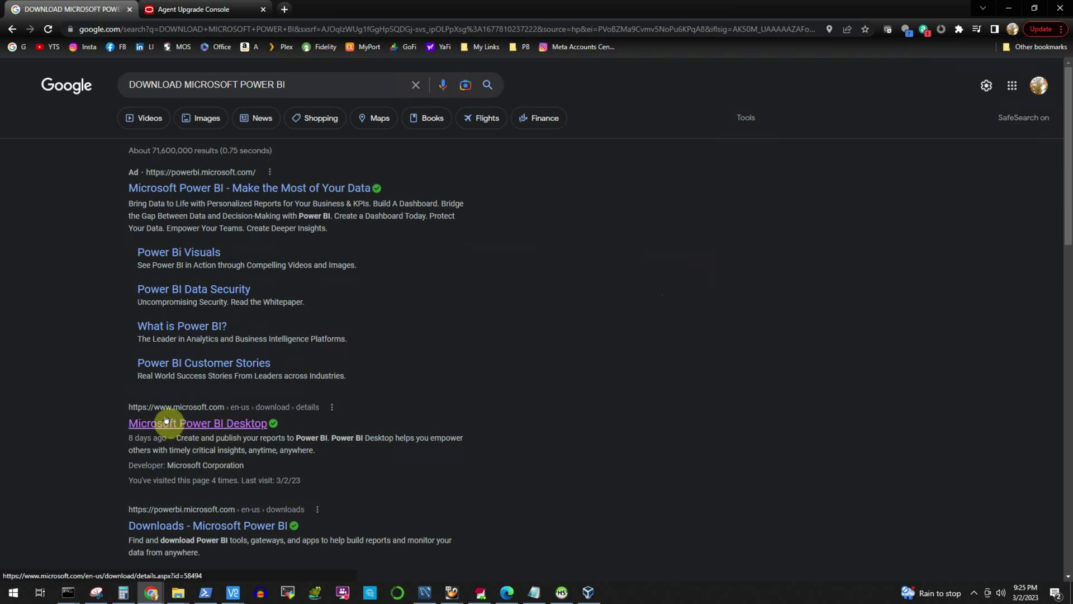
right_click(206, 424)
click(256, 434)
click(228, 9)
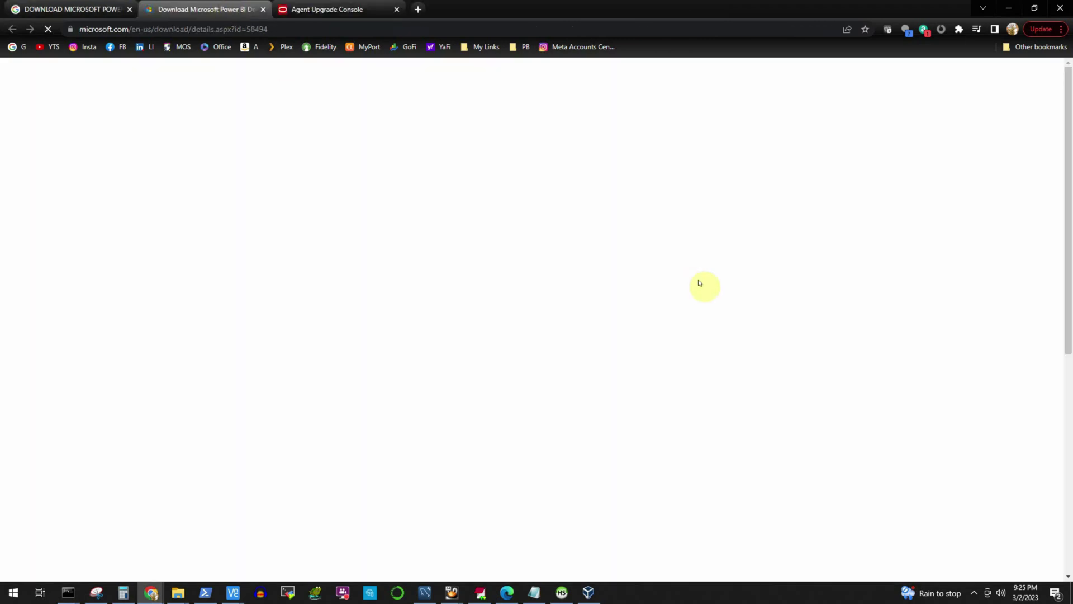
- Review the Details, System Requirements and Install Instructions sections of the Power BI Desktop download page
scroll(702, 401, down, 2)
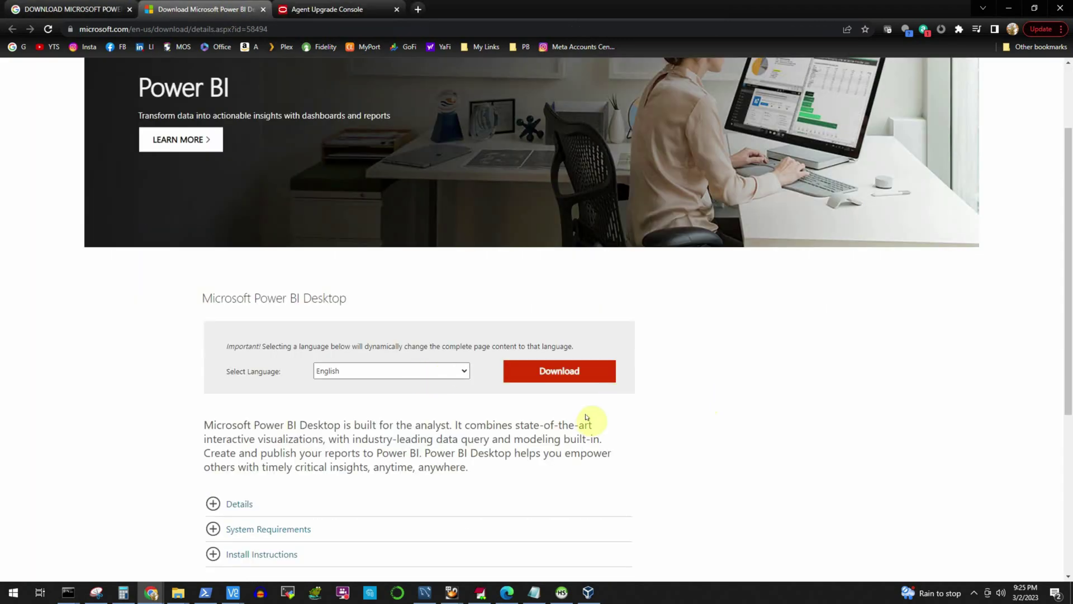
scroll(588, 420, down, 1)
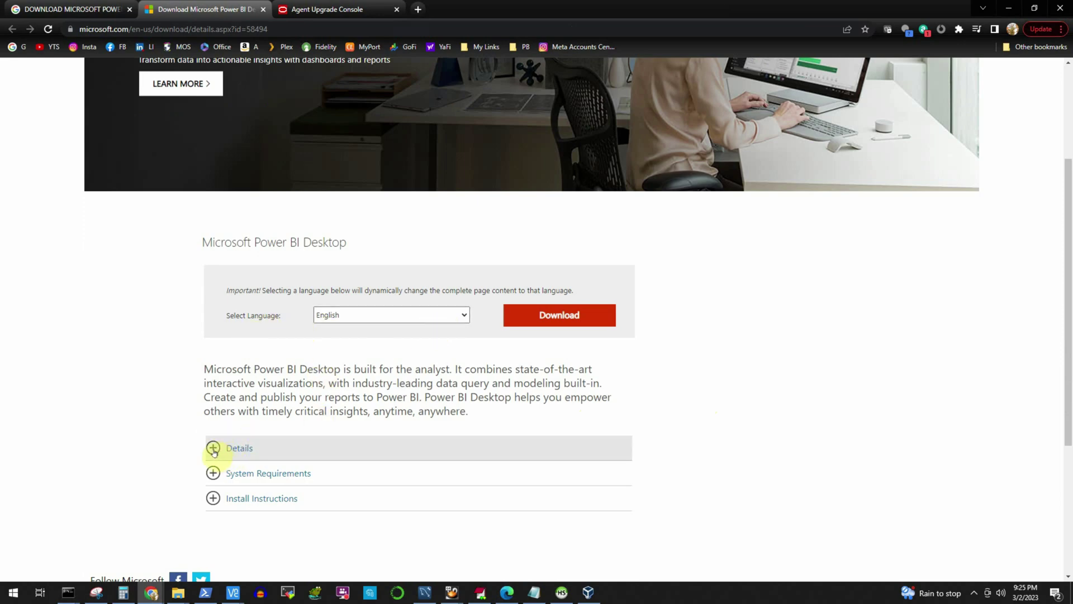
click(213, 448)
scroll(391, 479, down, 2)
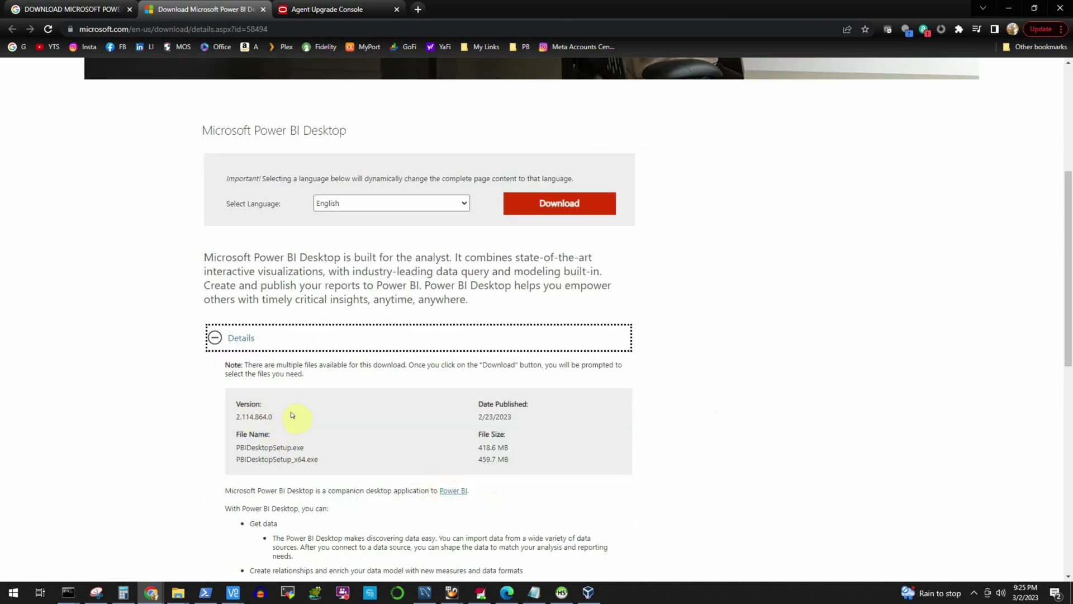
scroll(699, 430, down, 1)
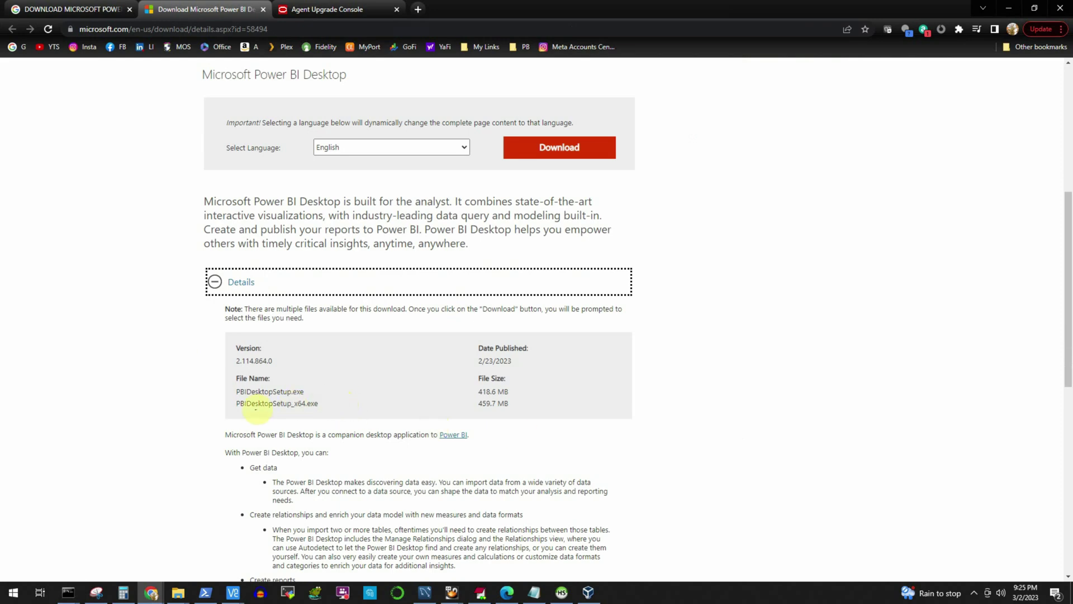
scroll(347, 436, down, 4)
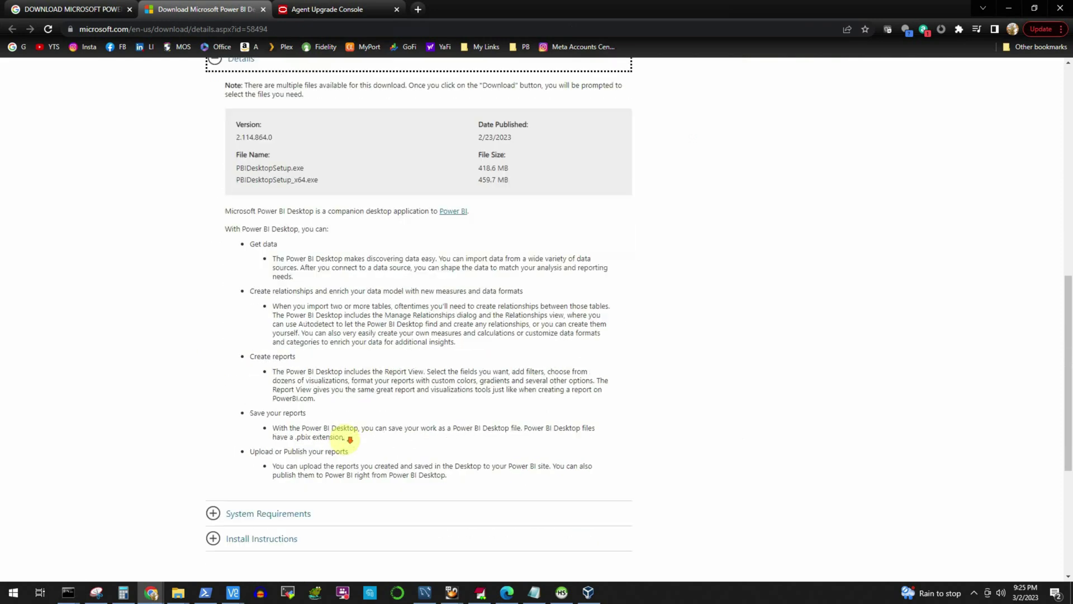
scroll(349, 440, down, 2)
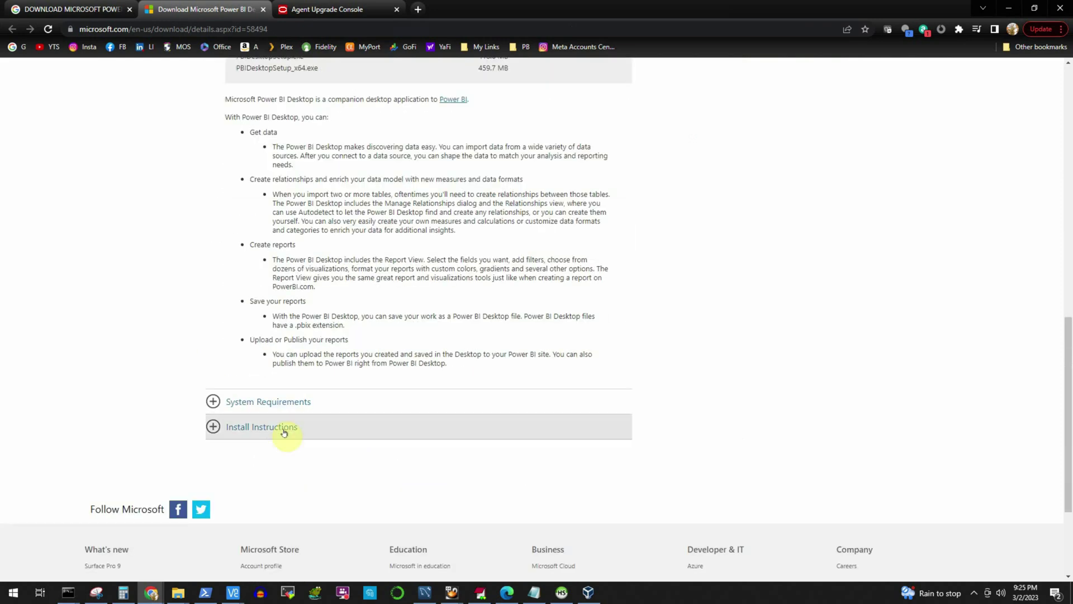
click(213, 403)
scroll(383, 441, down, 2)
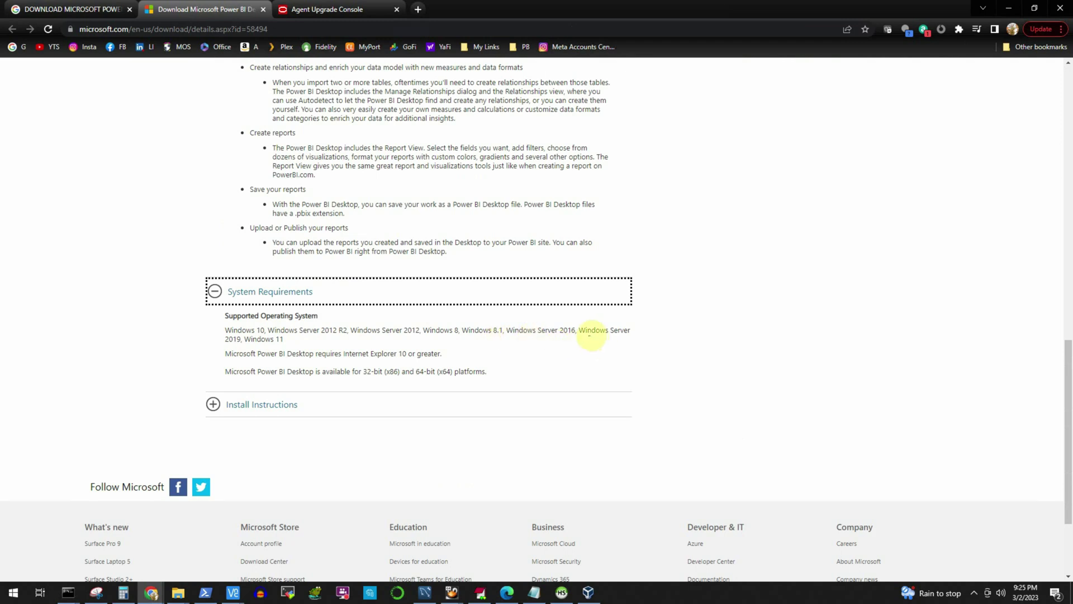
click(464, 404)
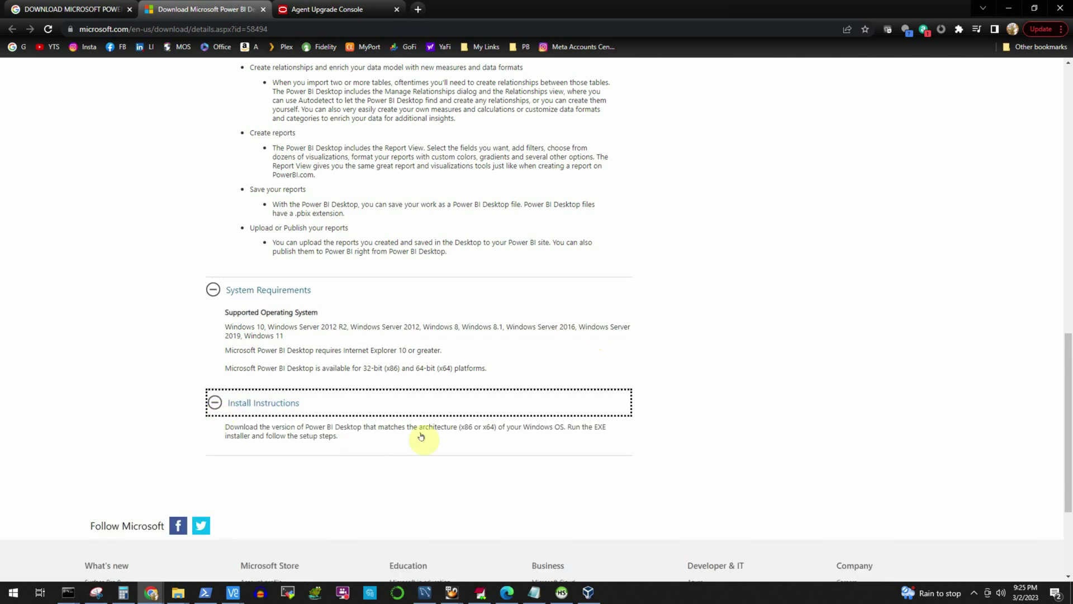
- Download the 64-bit installer PBIDesktopSetup_x64.exe from the Microsoft Power BI Desktop page
scroll(655, 436, up, 8)
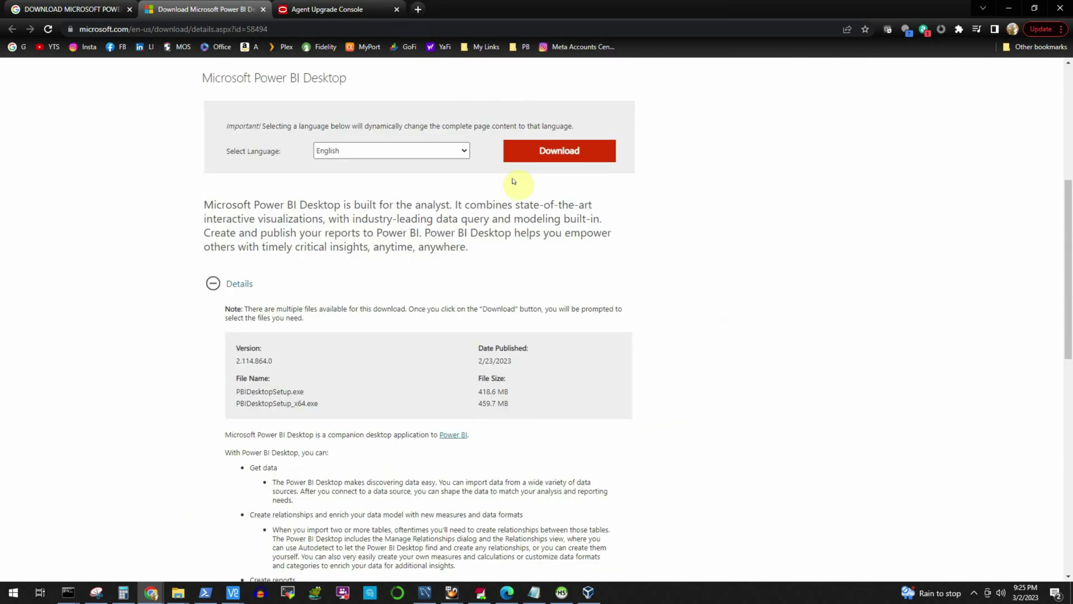
scroll(531, 166, up, 2)
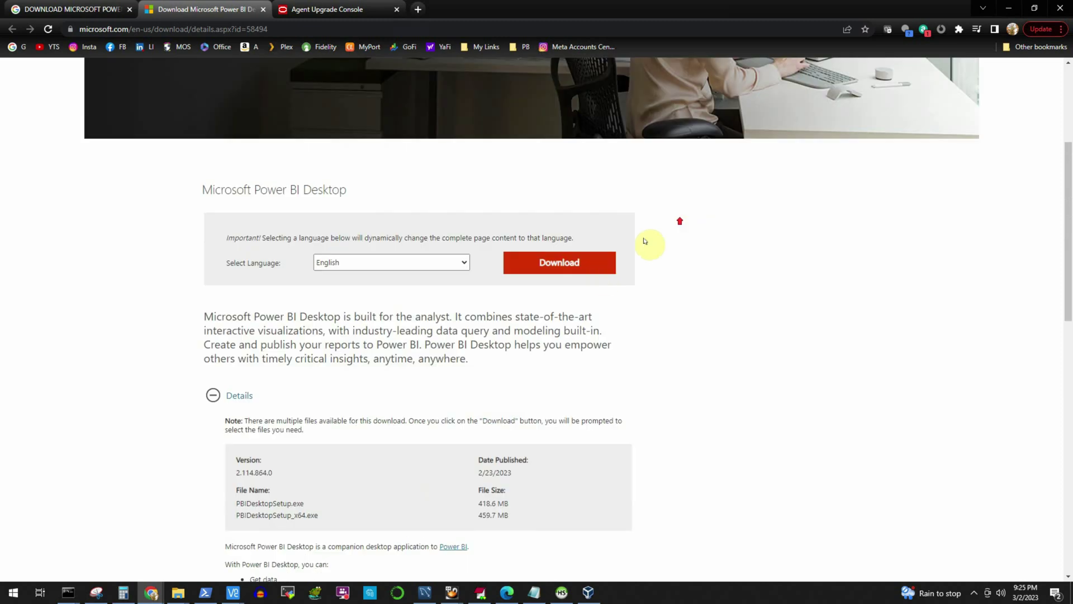
click(566, 265)
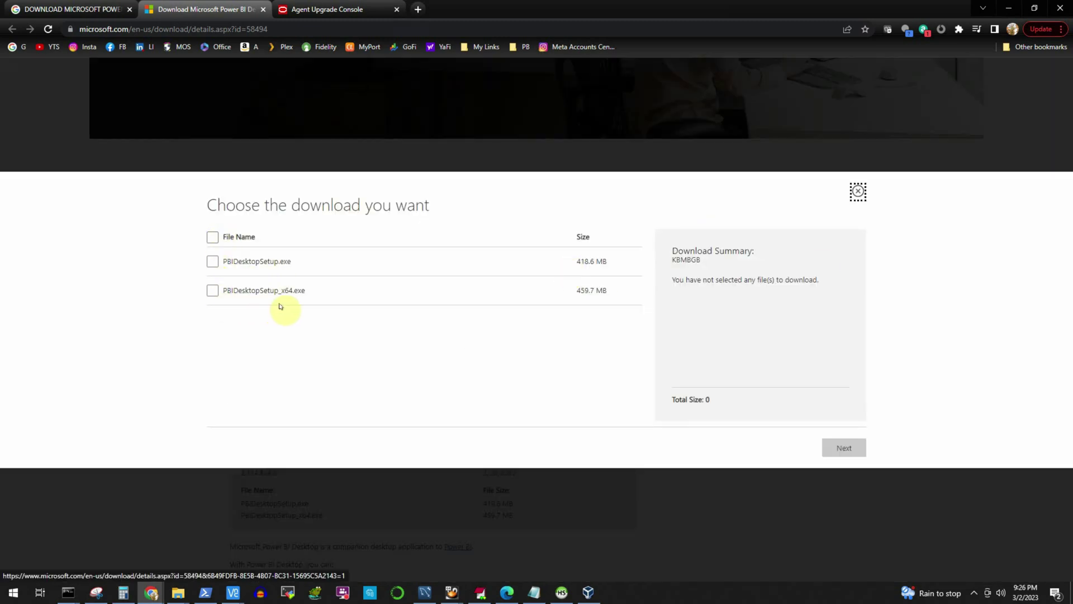
click(215, 292)
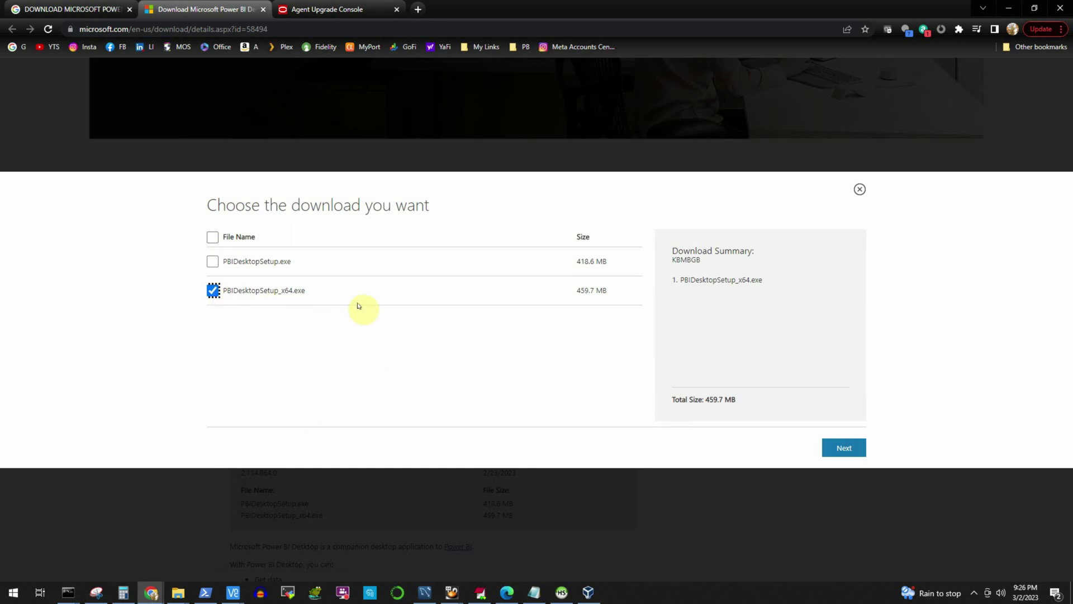
click(852, 451)
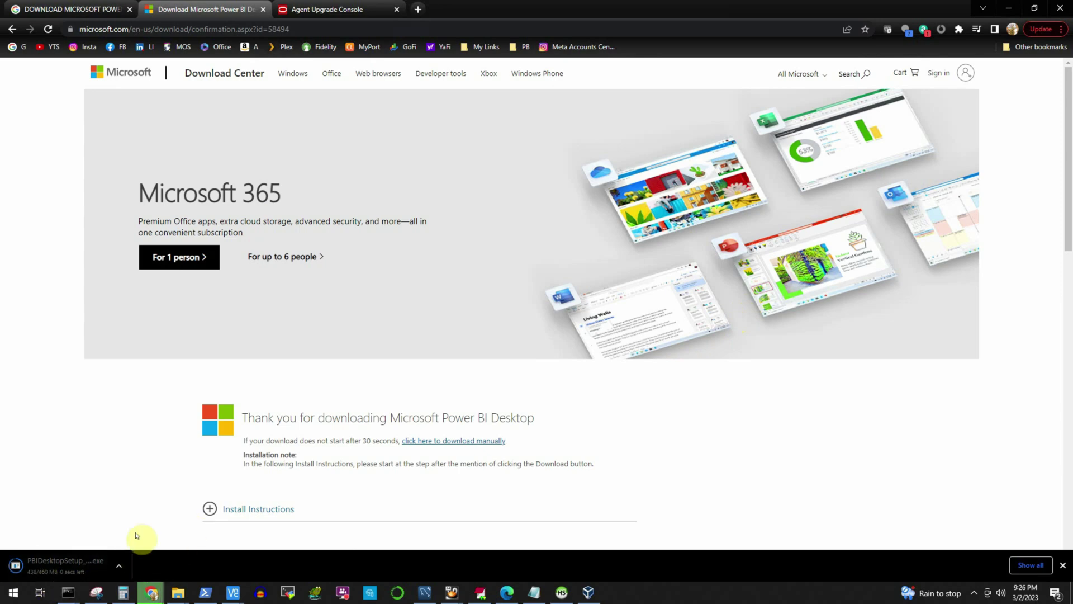
- Run the downloaded Power BI Desktop installer in English, minimizing the browser and allowing it to make changes to the device
click(62, 568)
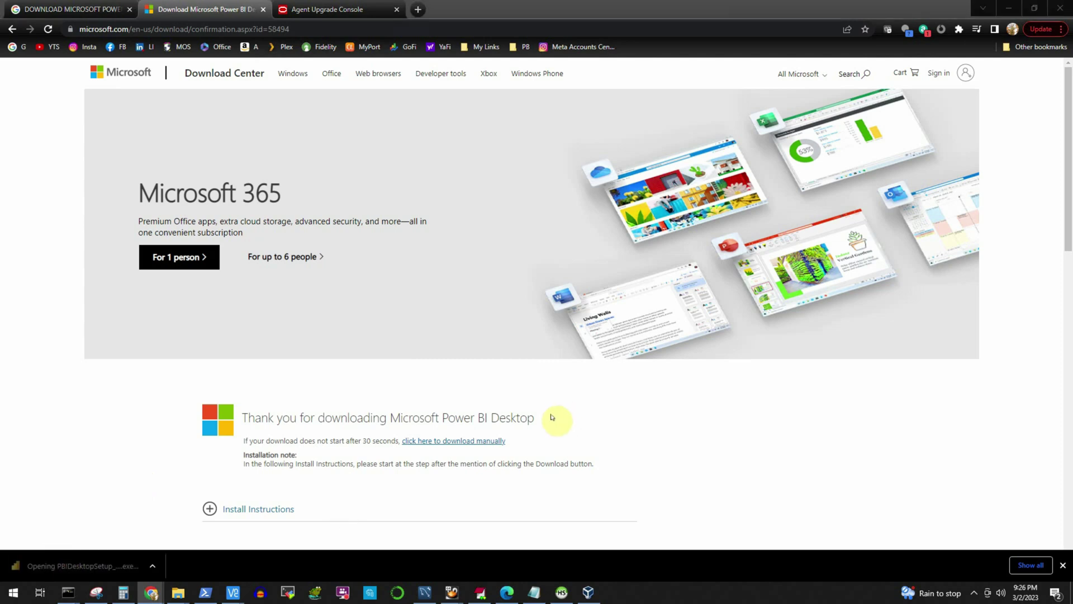
click(1011, 14)
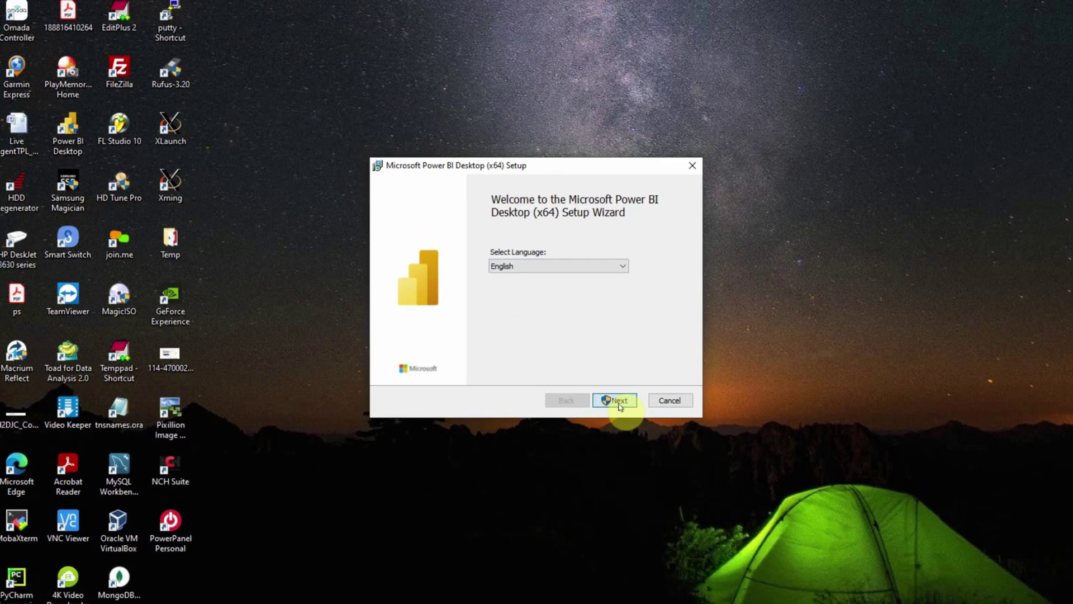
click(617, 401)
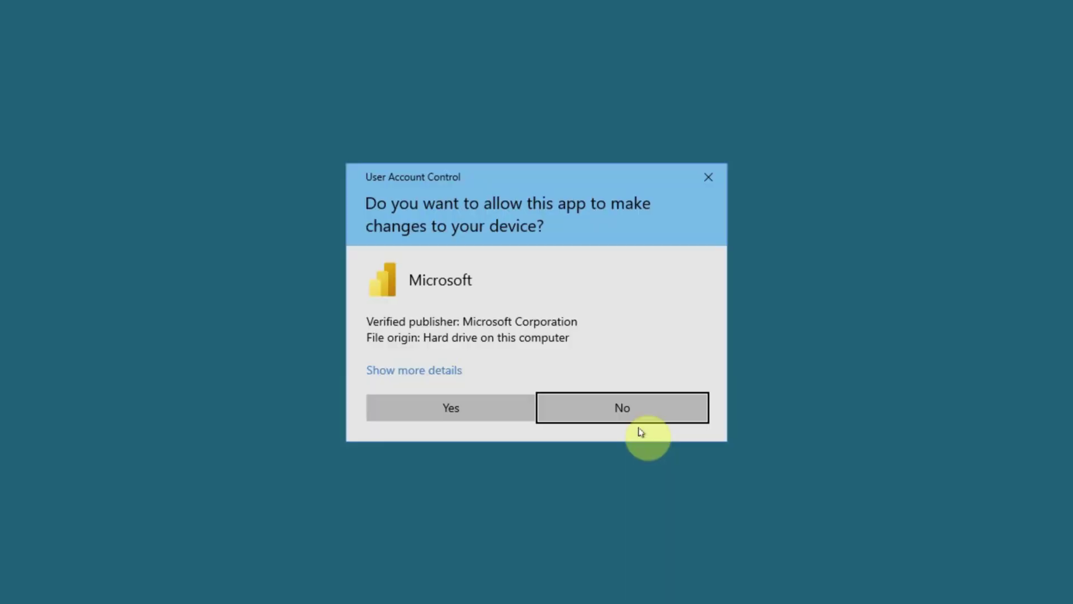
click(444, 414)
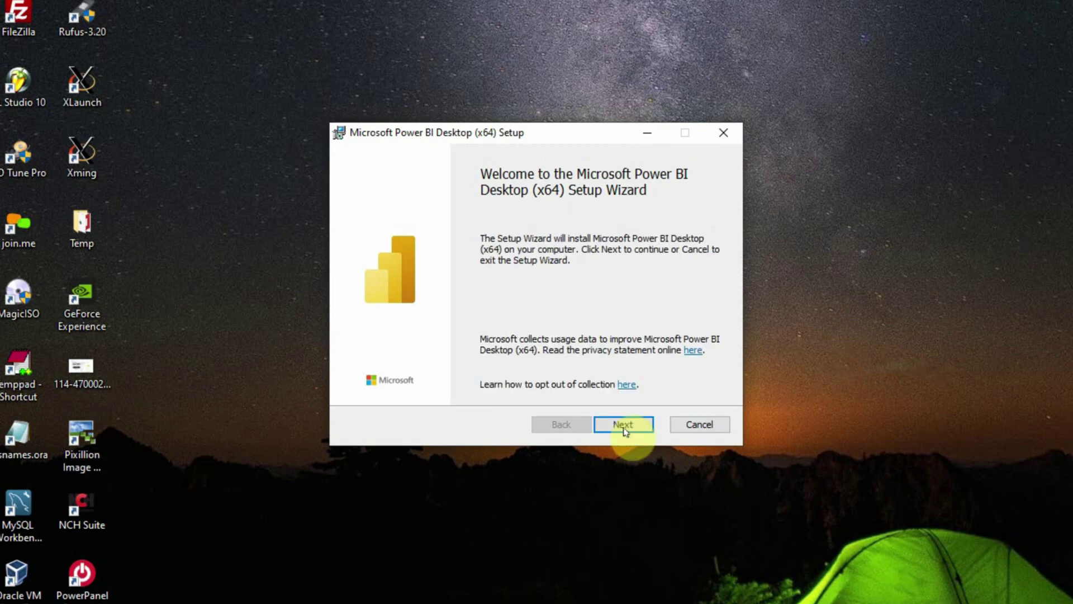
- Accept the license terms, keep the default destination folder and desktop shortcut option, and install Power BI Desktop
click(623, 425)
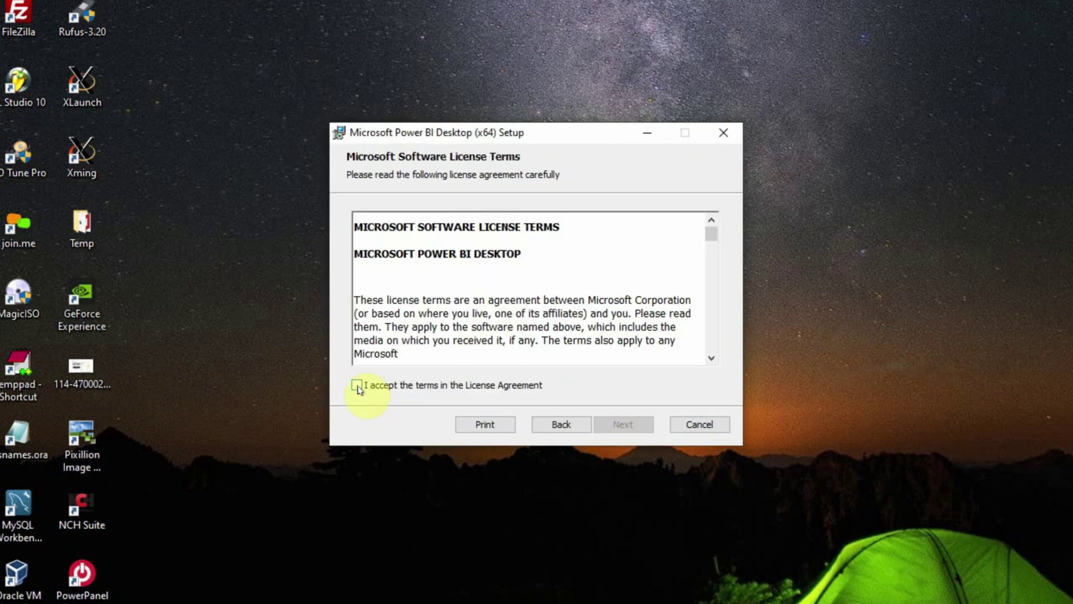
click(356, 385)
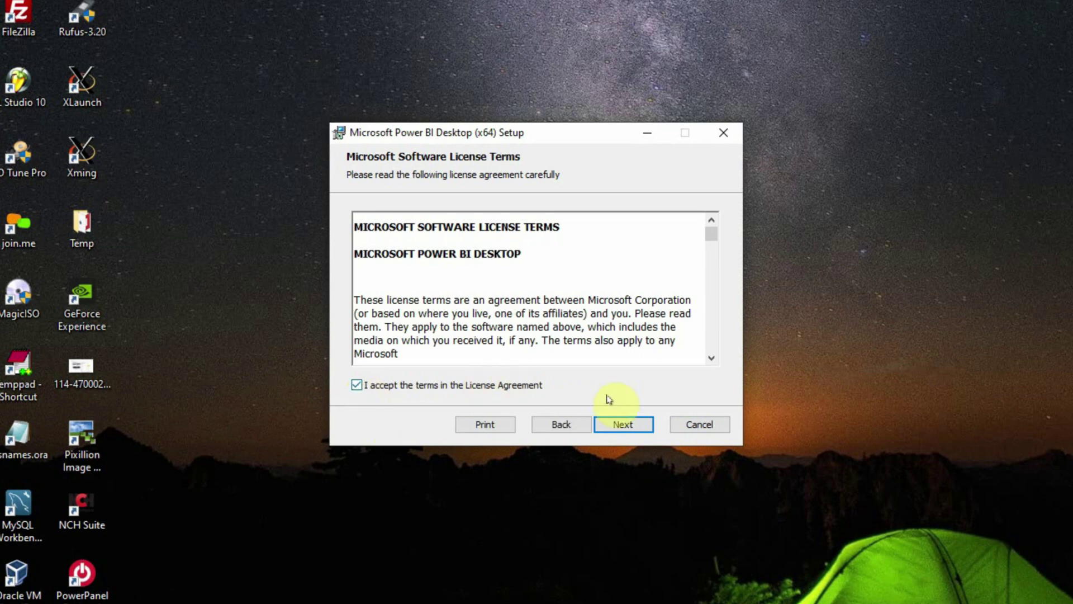
click(631, 431)
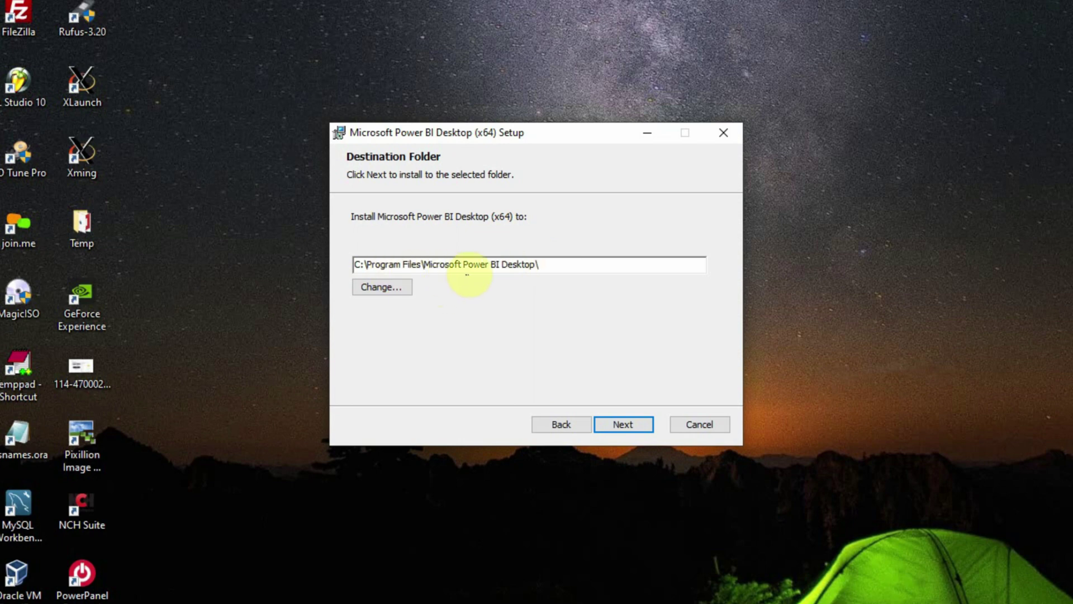
click(623, 430)
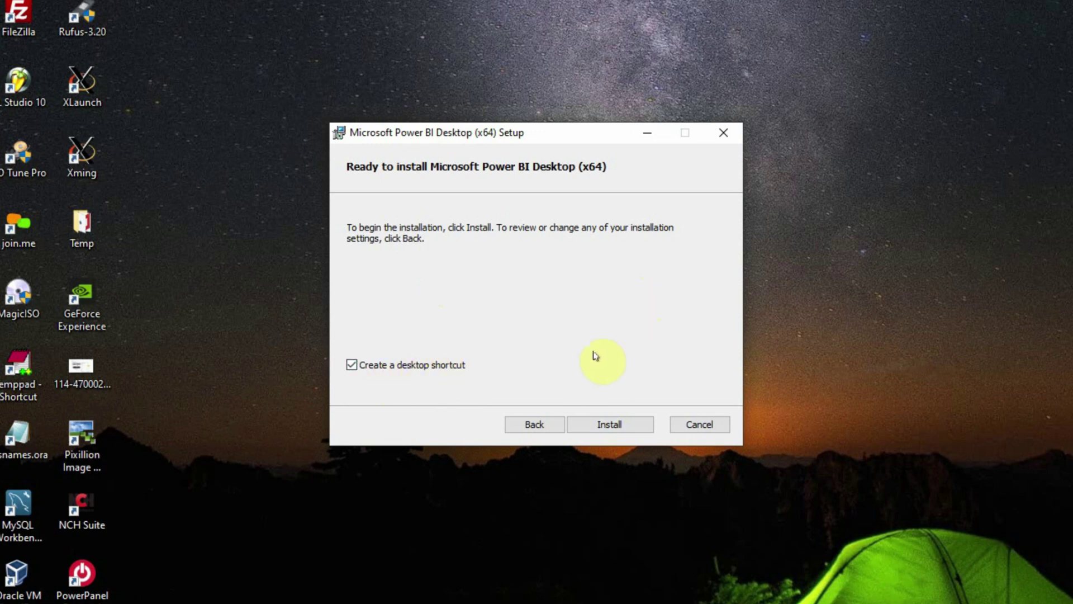
click(610, 424)
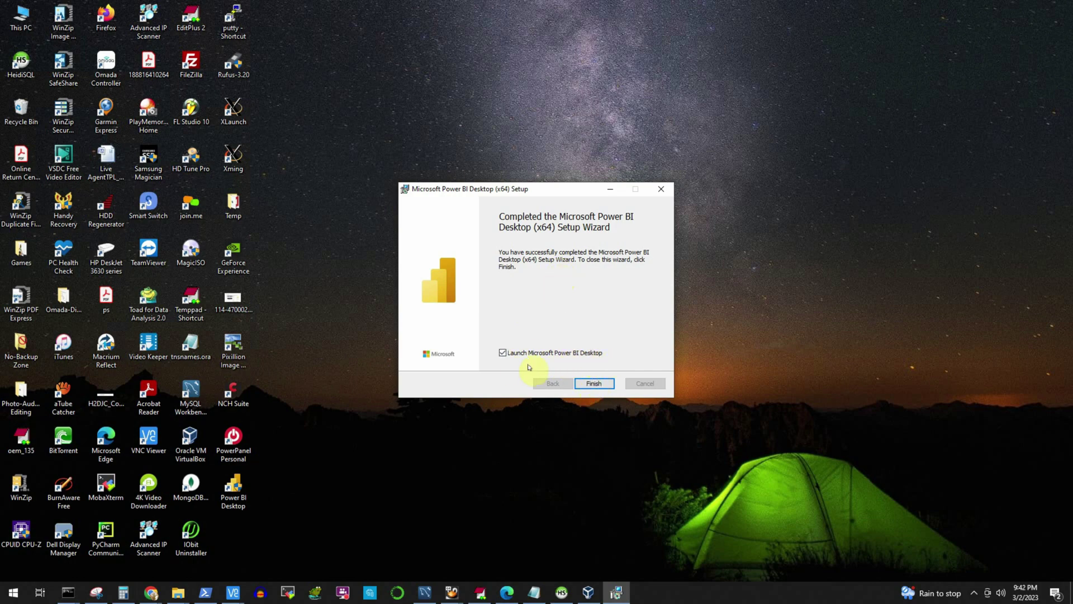
- Finish the setup wizard with Power BI Desktop set to launch, and close the formatting announcement and start screen
click(593, 384)
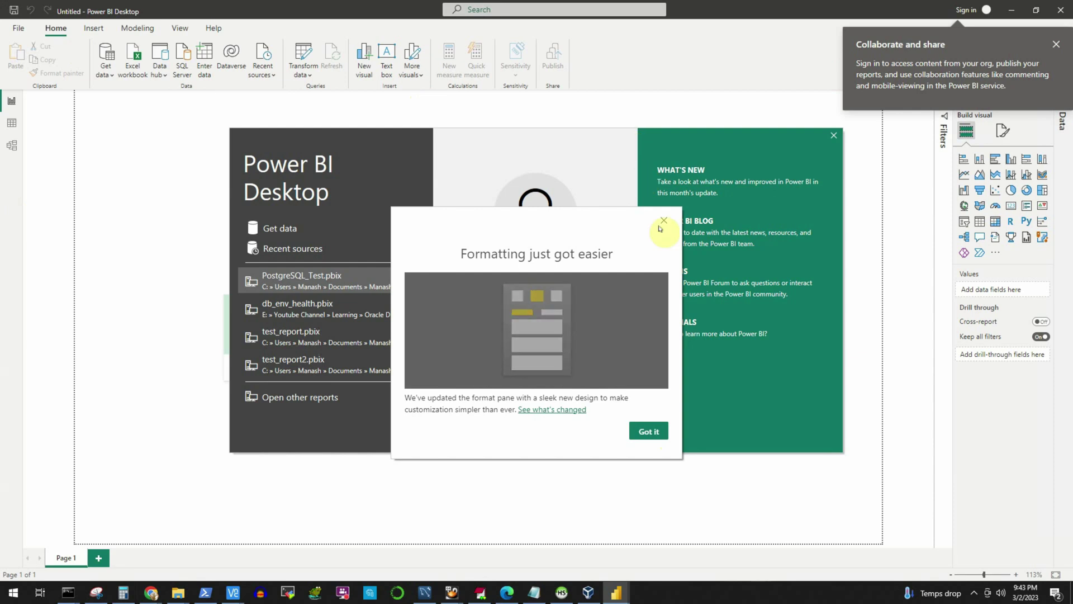
click(664, 220)
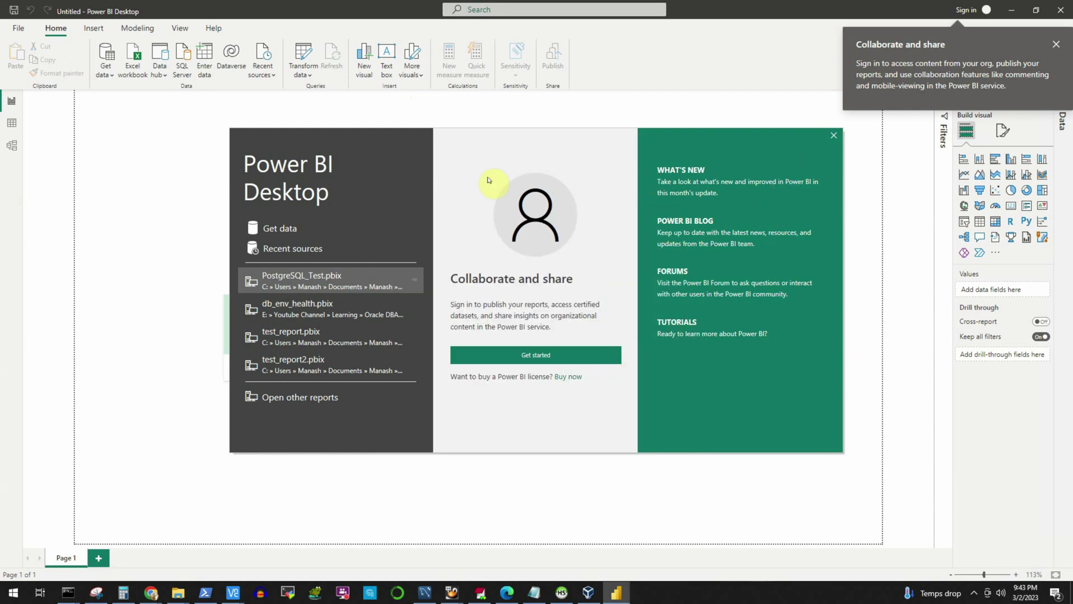
click(835, 136)
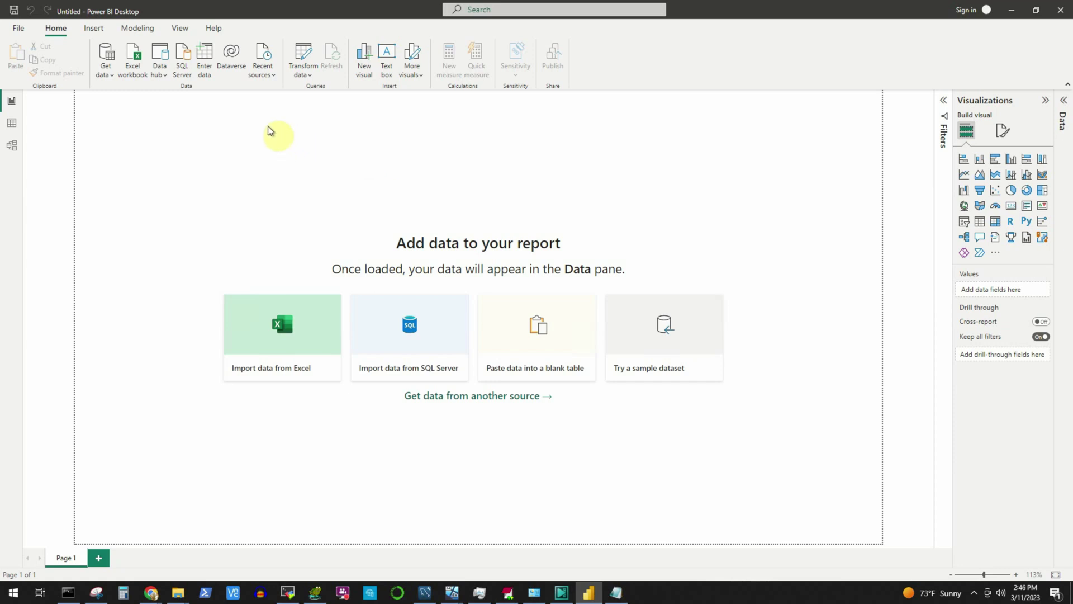
- Try to connect to a MySQL database as the data source and dismiss the connector notice
click(107, 75)
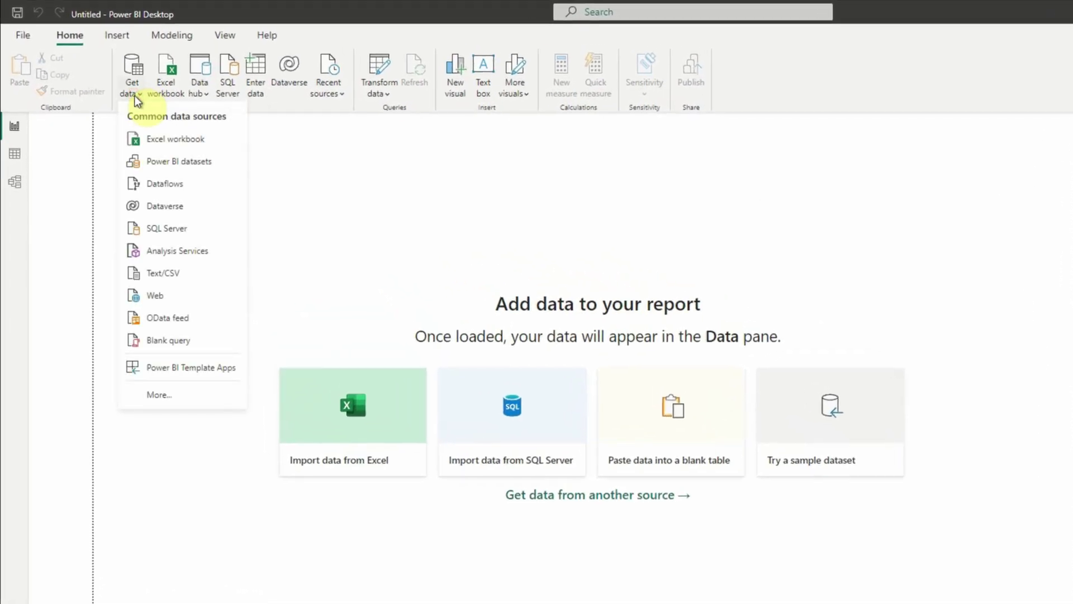
click(161, 397)
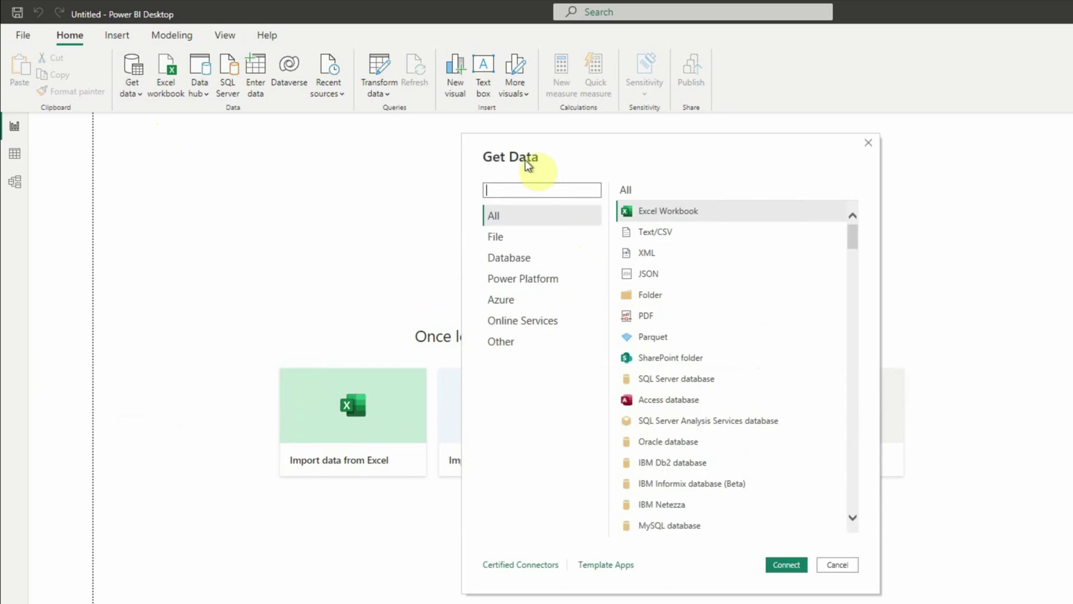
click(506, 258)
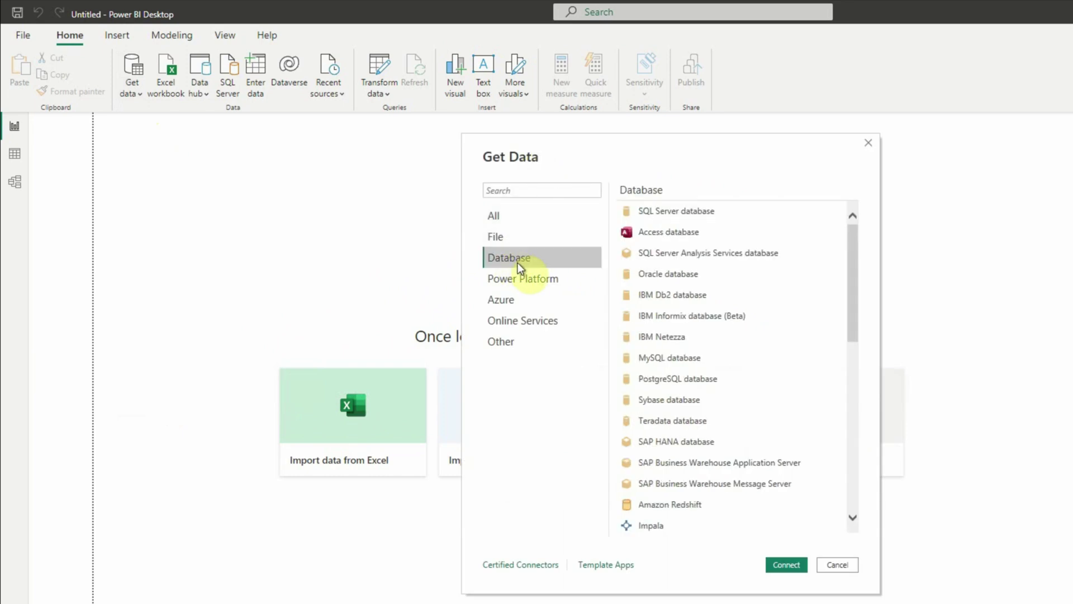
click(676, 360)
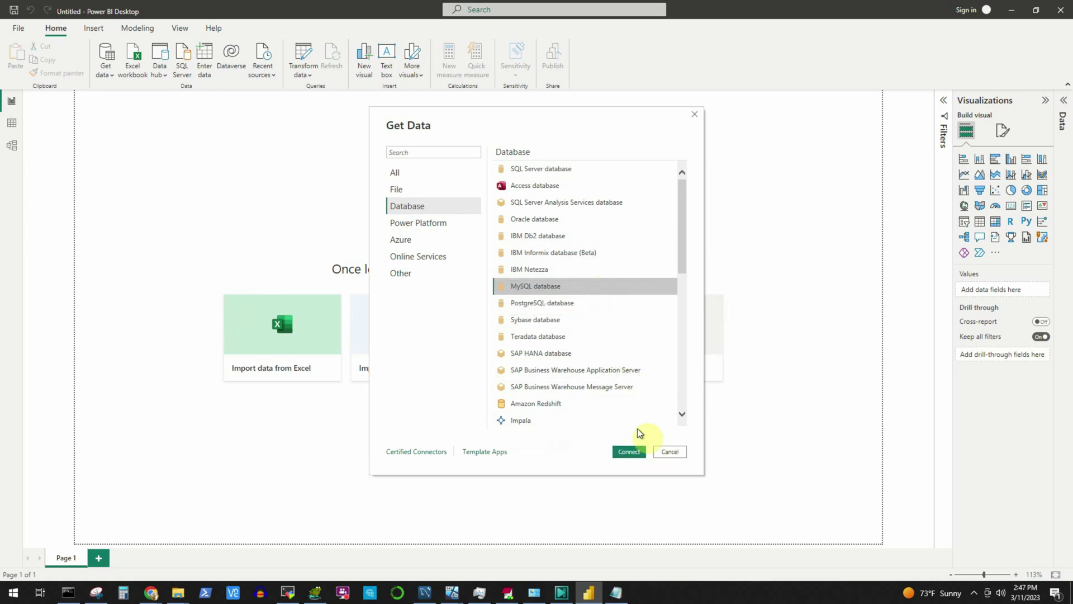
click(632, 454)
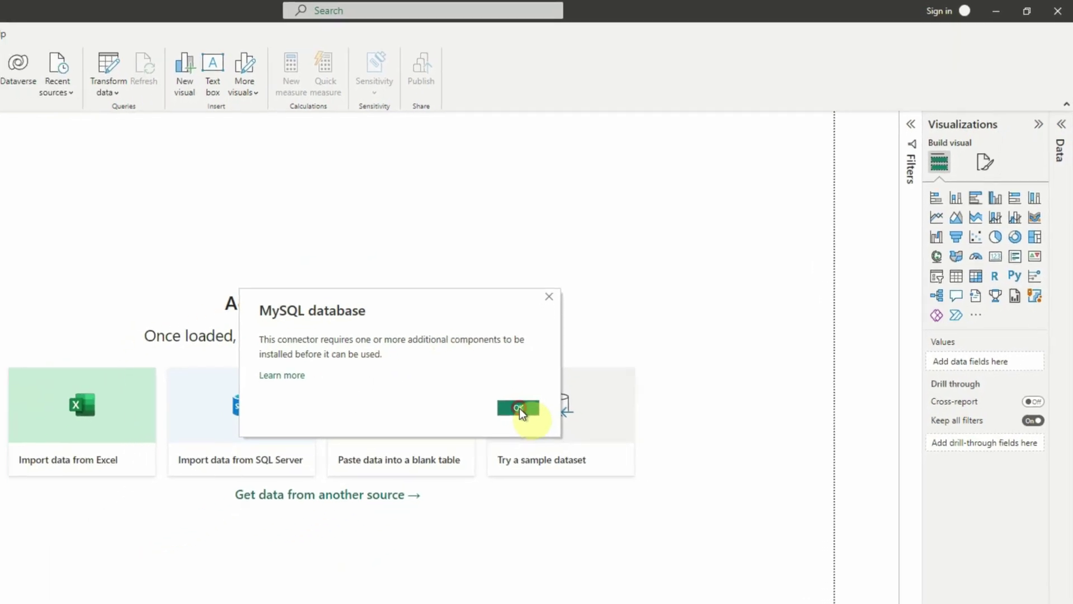
click(519, 408)
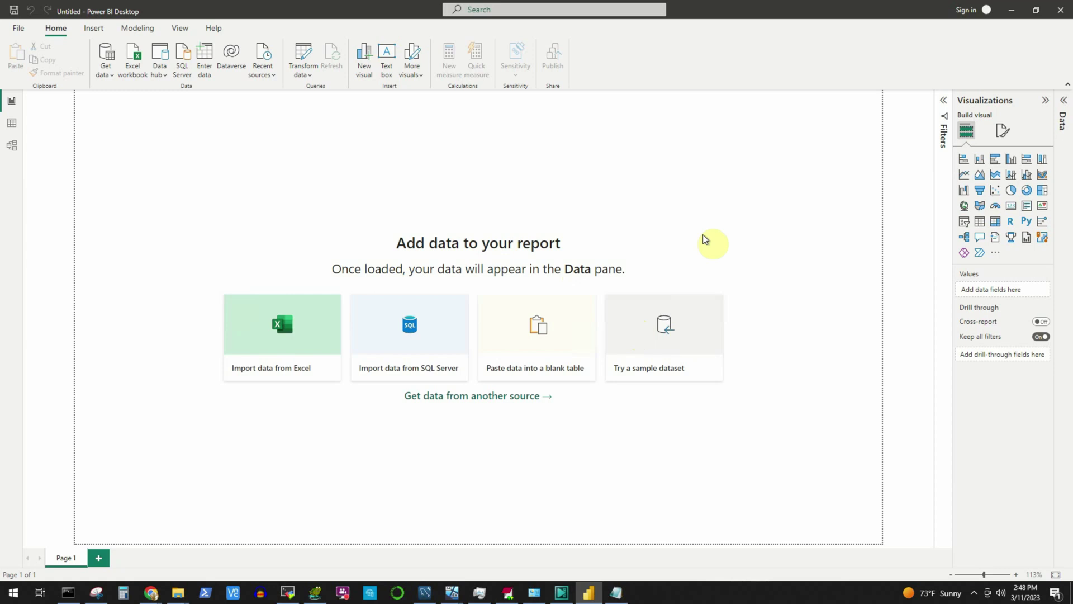
- In a new Chrome window, search for "download mysql connector net" and open the MySQL Download Connector/NET result in a separate tab
right_click(151, 593)
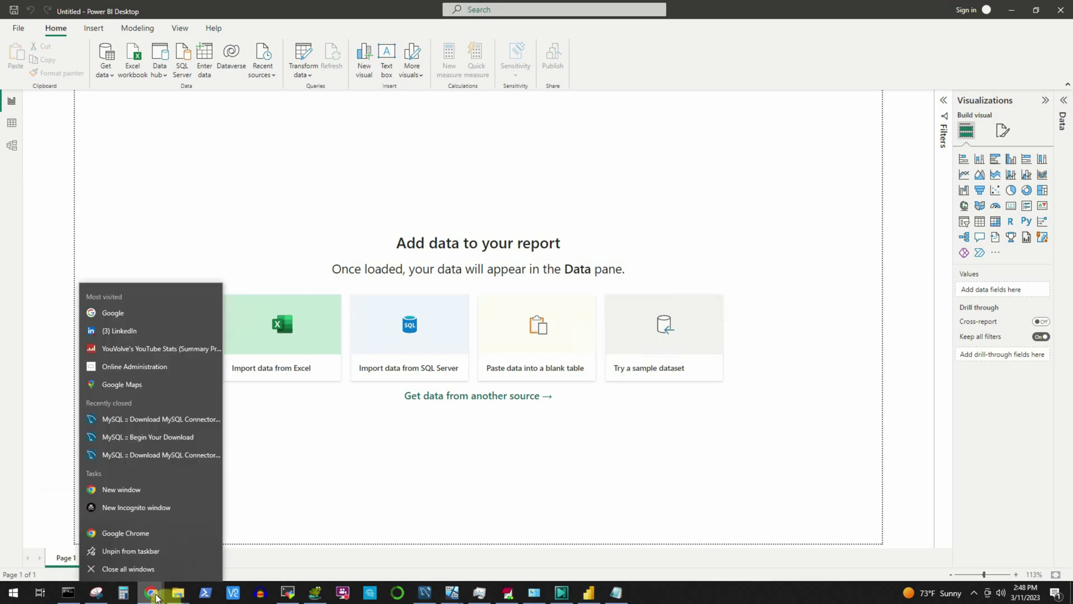
click(154, 489)
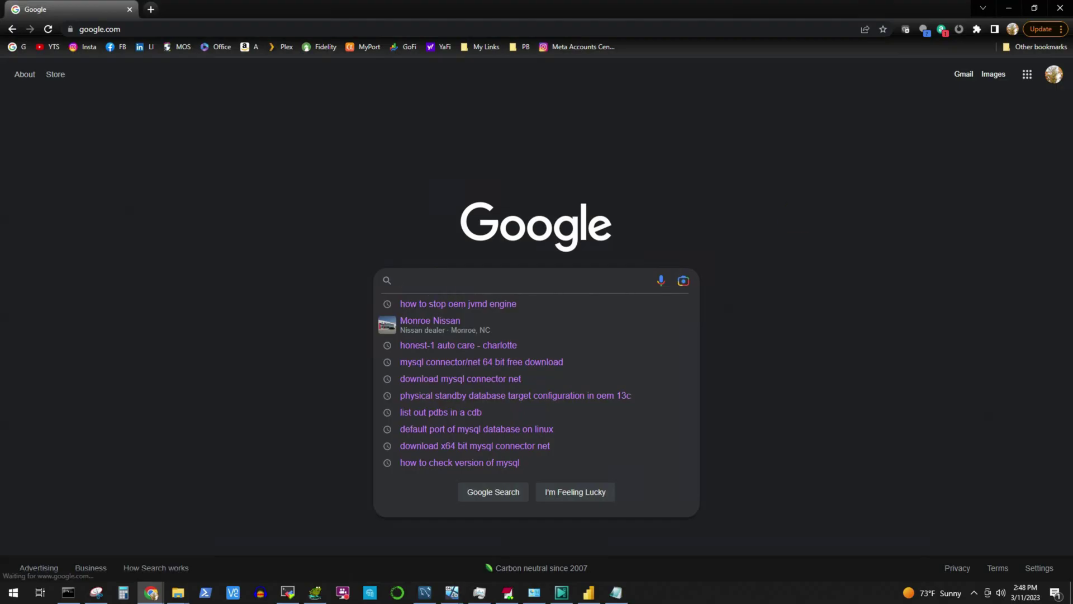
text(download mysql connector net)
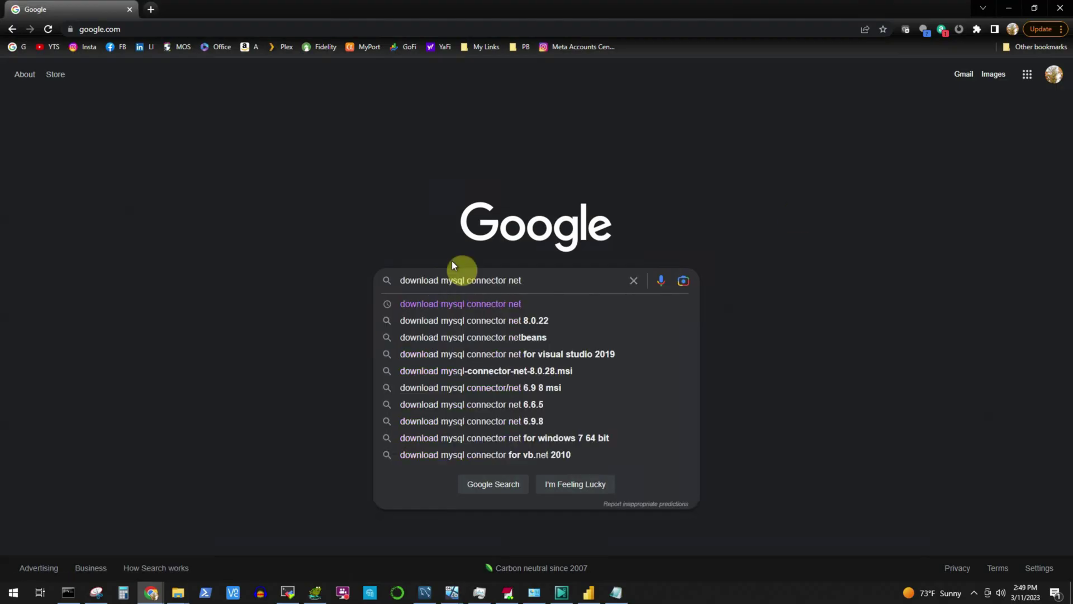
key(Return)
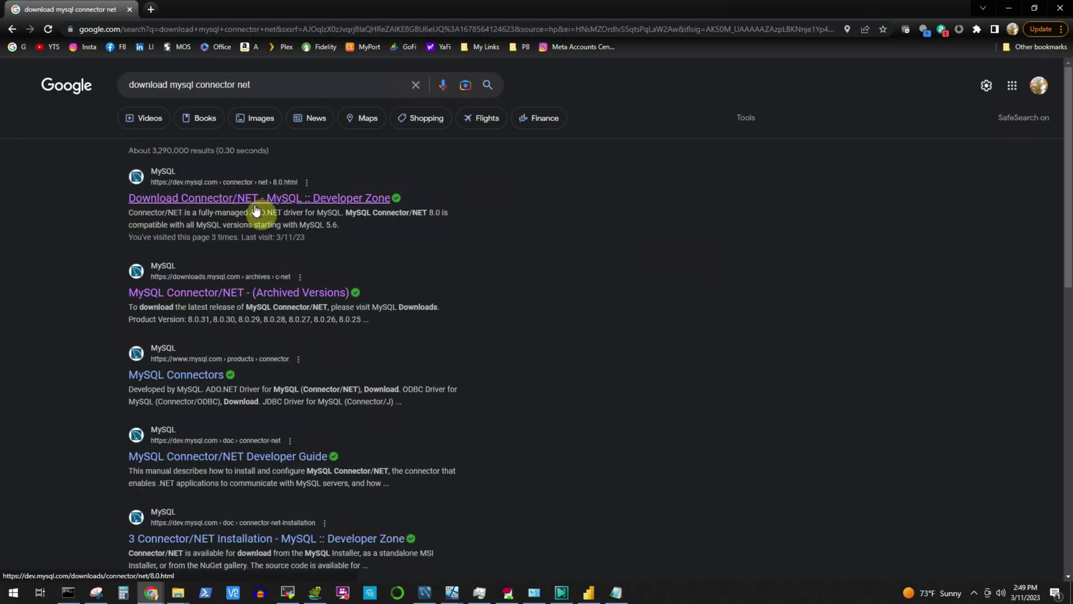
right_click(227, 200)
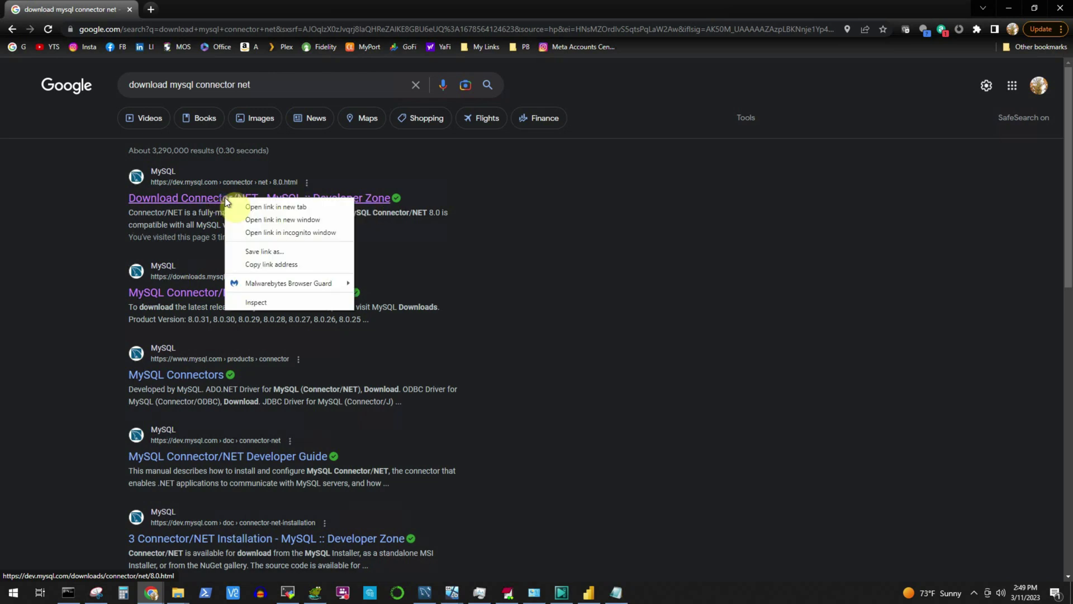
click(279, 207)
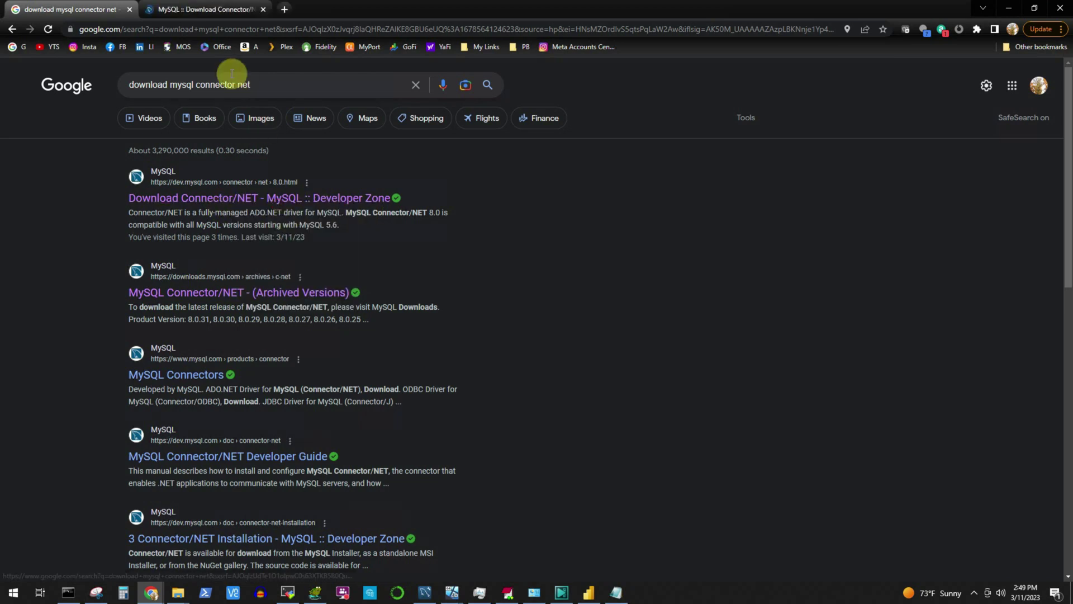
click(204, 10)
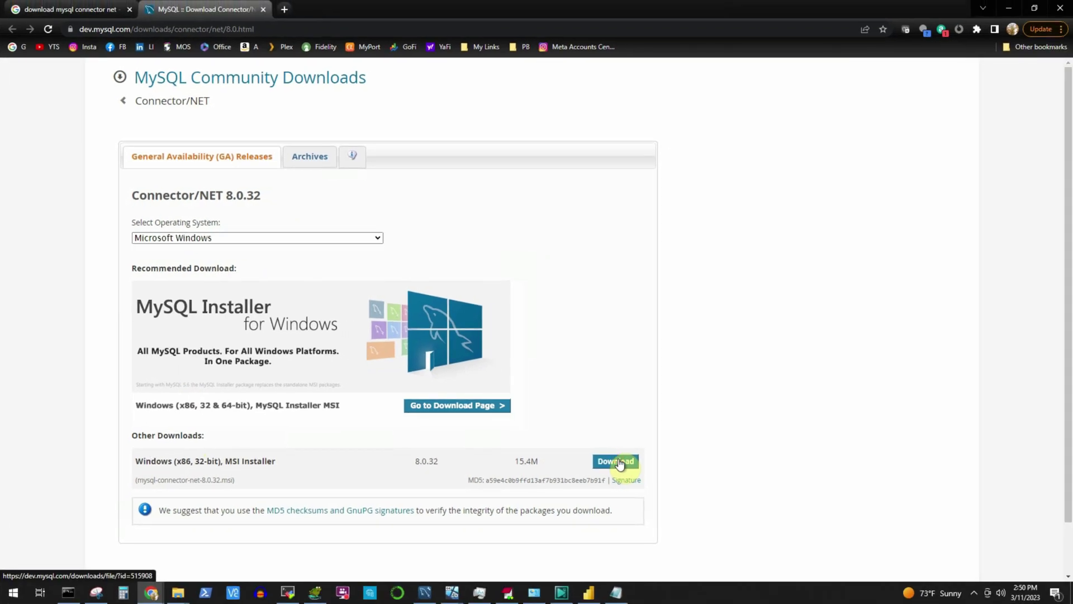
- Download the Windows (x86, 32-bit) MSI installer for Connector/NET 8.0.32 without signing in, and launch it
click(618, 462)
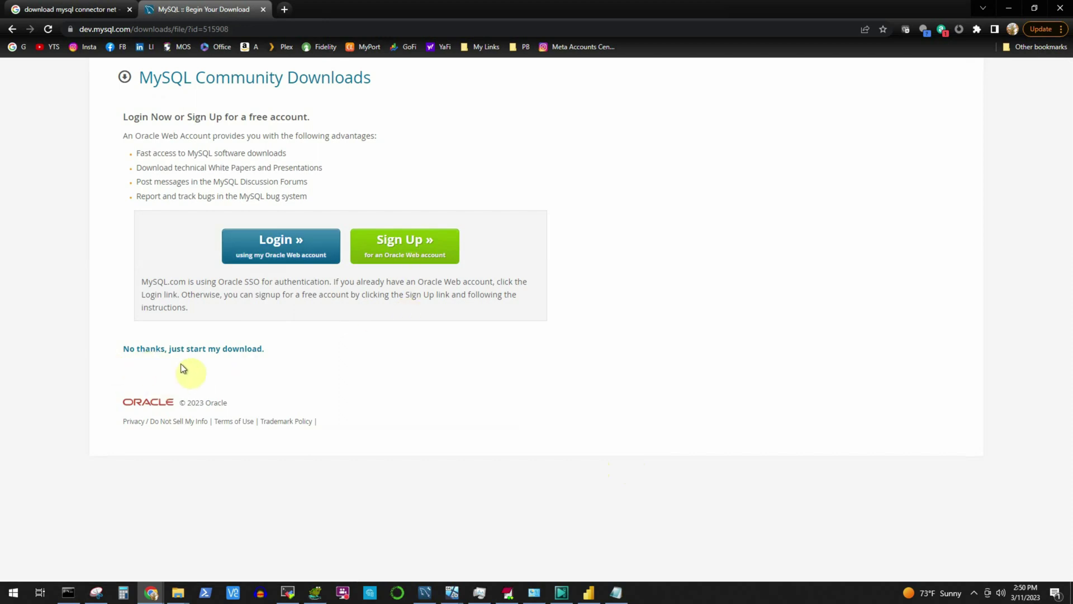
click(213, 357)
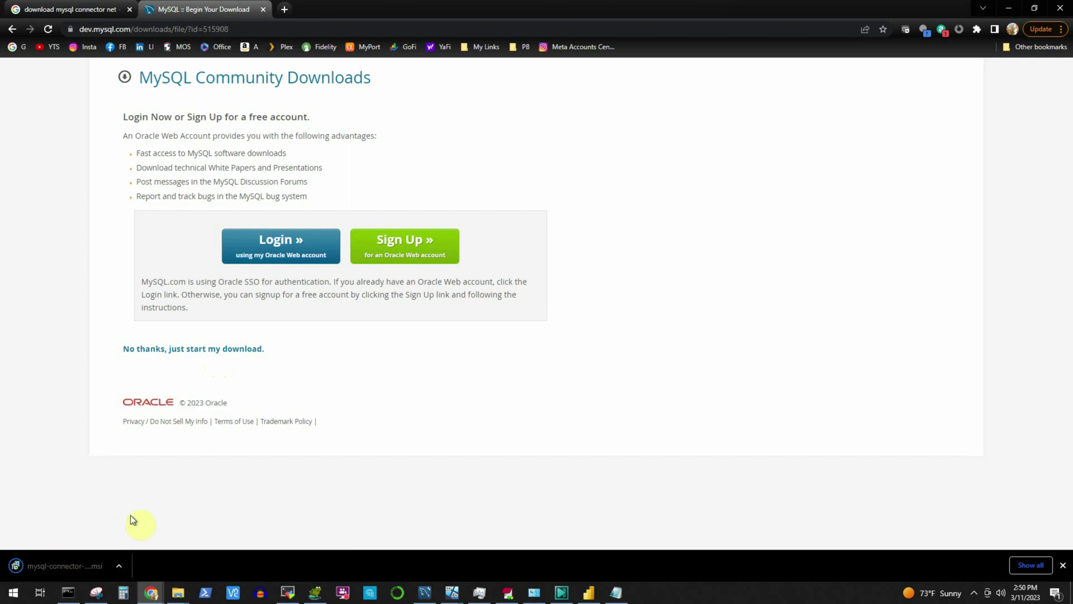
click(62, 570)
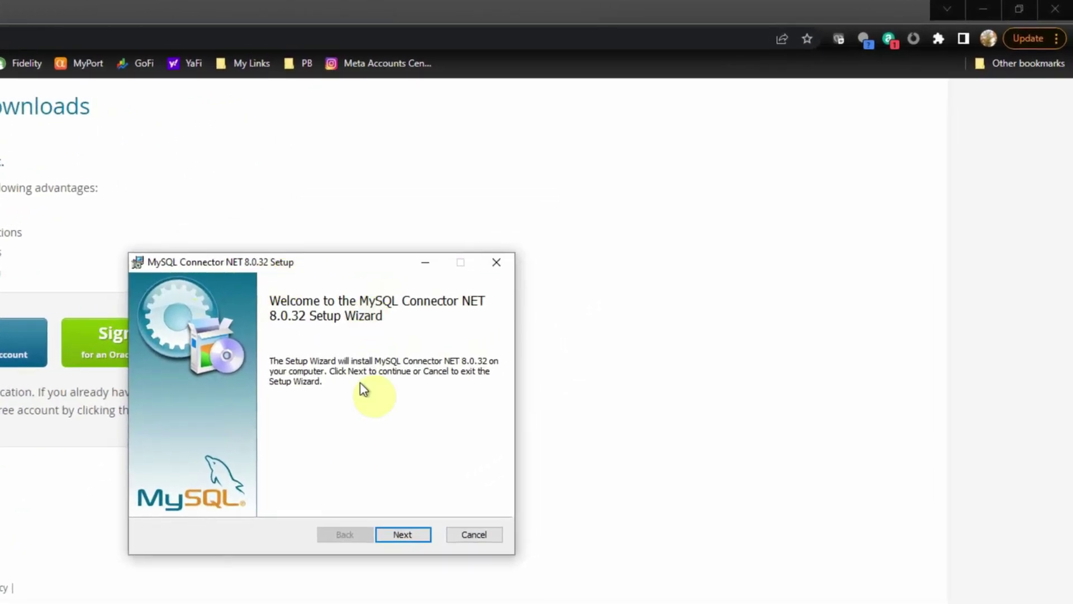
- Install MySQL Connector NET 8.0.32 with the Complete setup type, allowing changes to the device, and finish the wizard
click(404, 534)
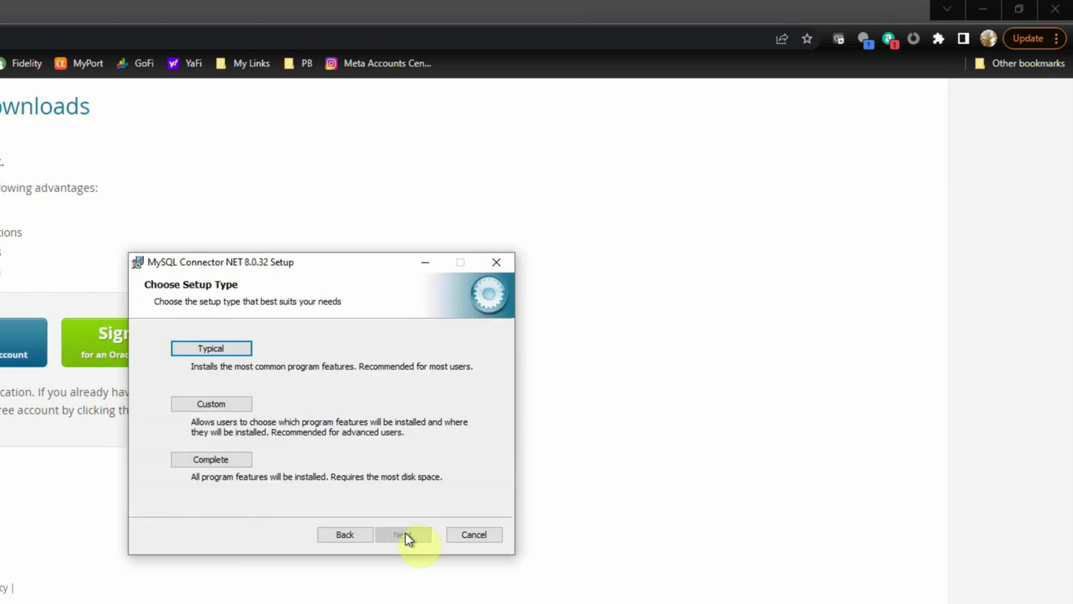
click(210, 459)
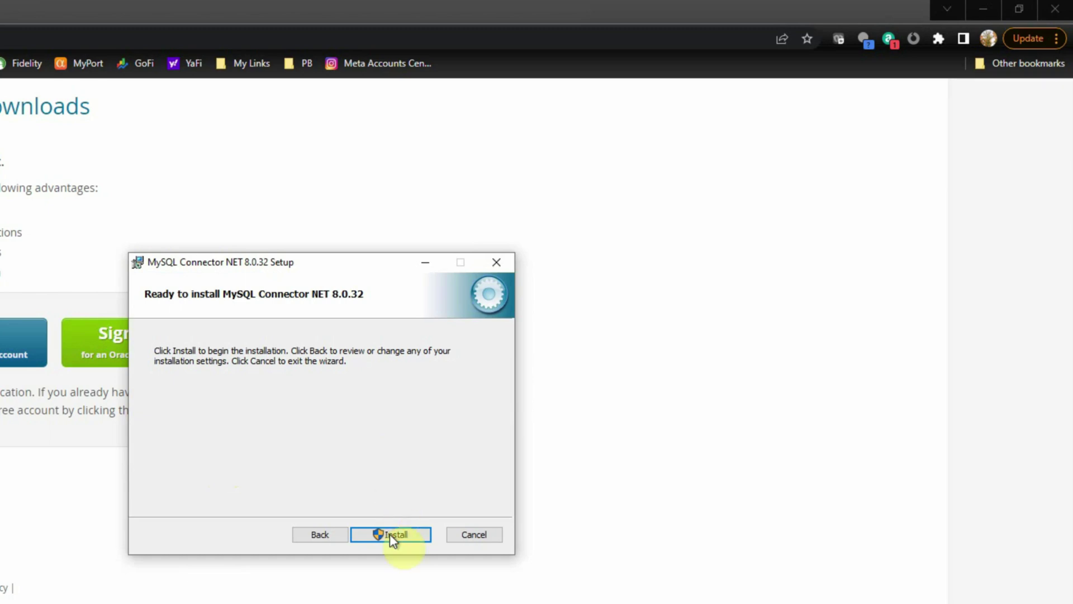
click(390, 535)
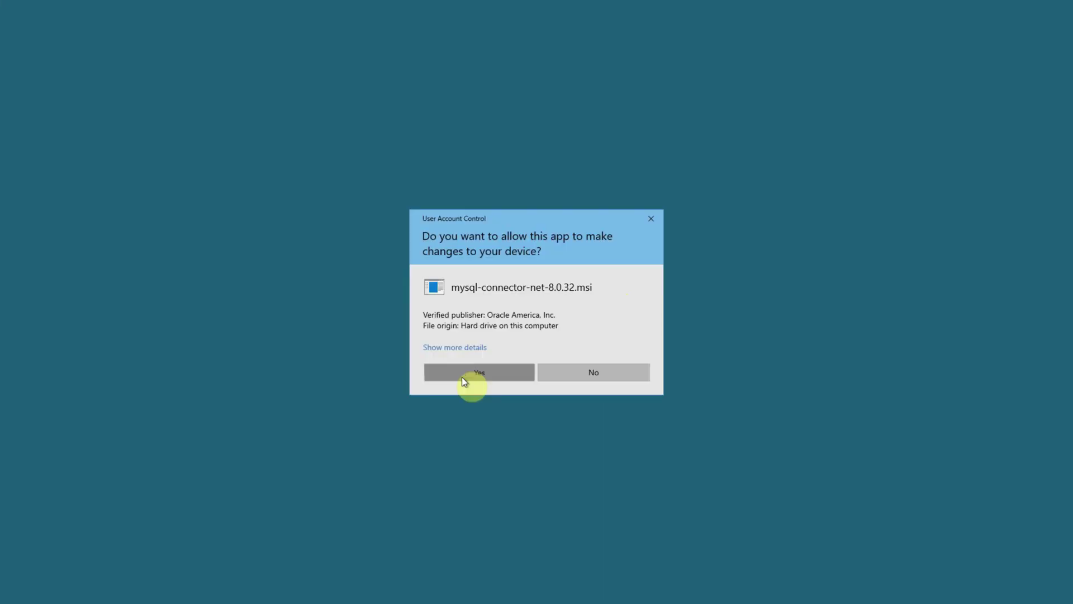
click(462, 377)
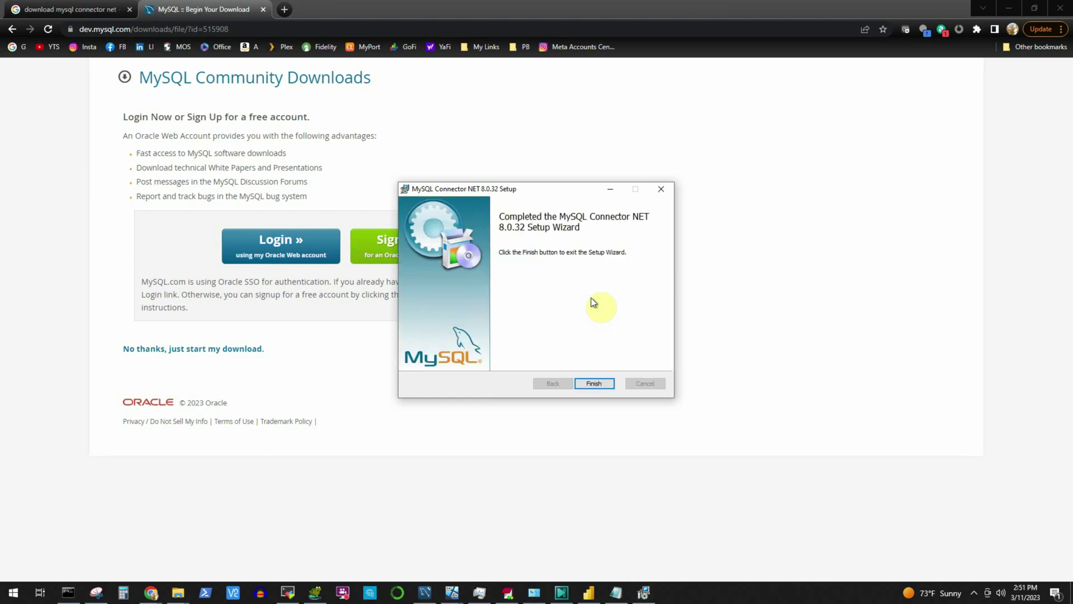
click(593, 384)
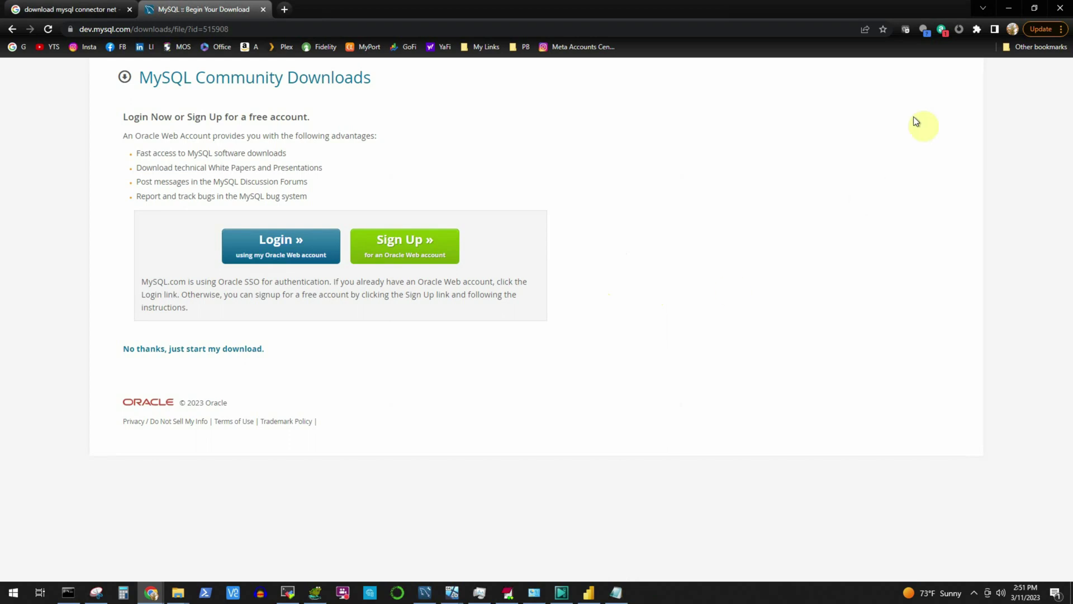
- Switch to Power BI Desktop and restart it from the desktop, allowing changes to the device and closing the start screen
click(590, 587)
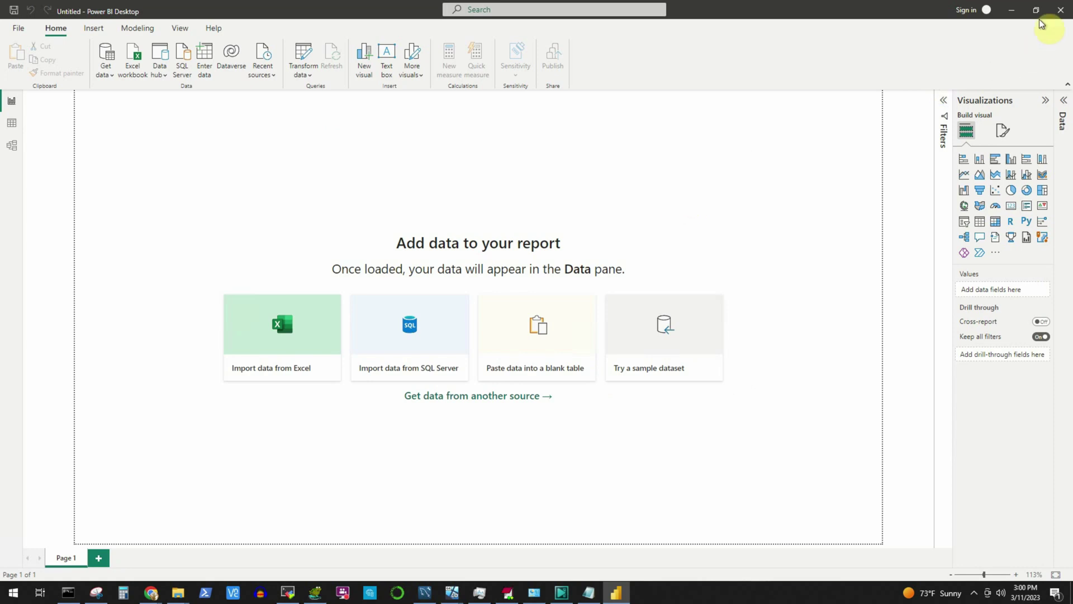
click(1062, 11)
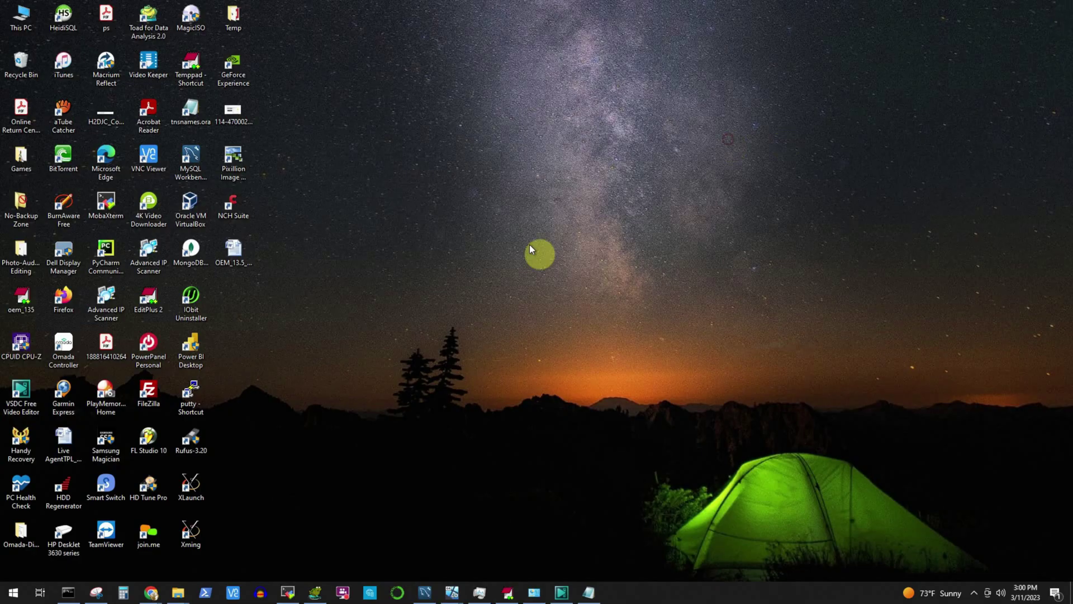
double_click(191, 352)
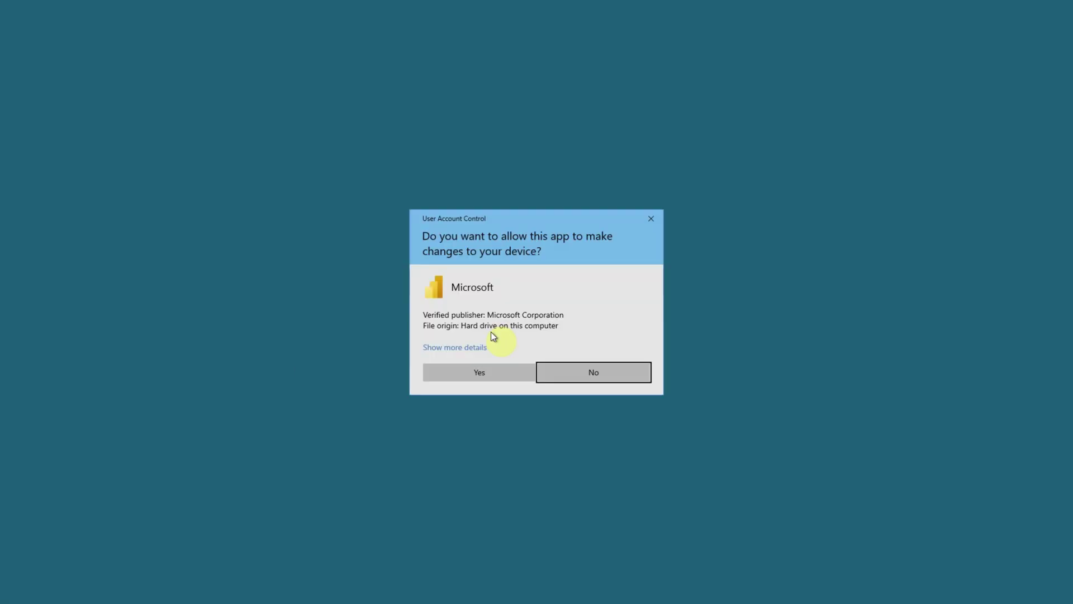
click(477, 378)
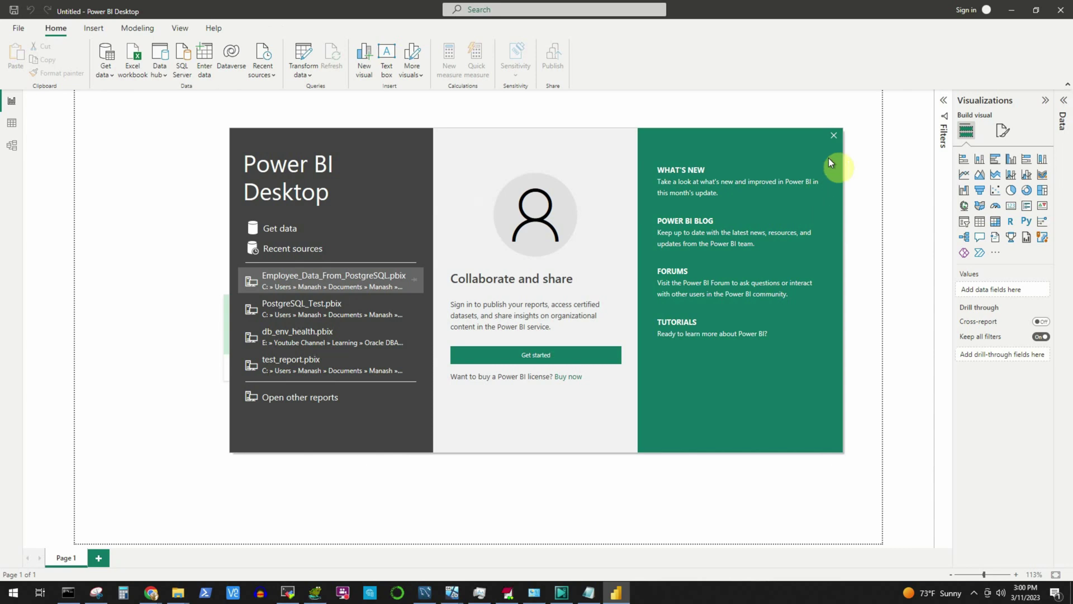
click(834, 136)
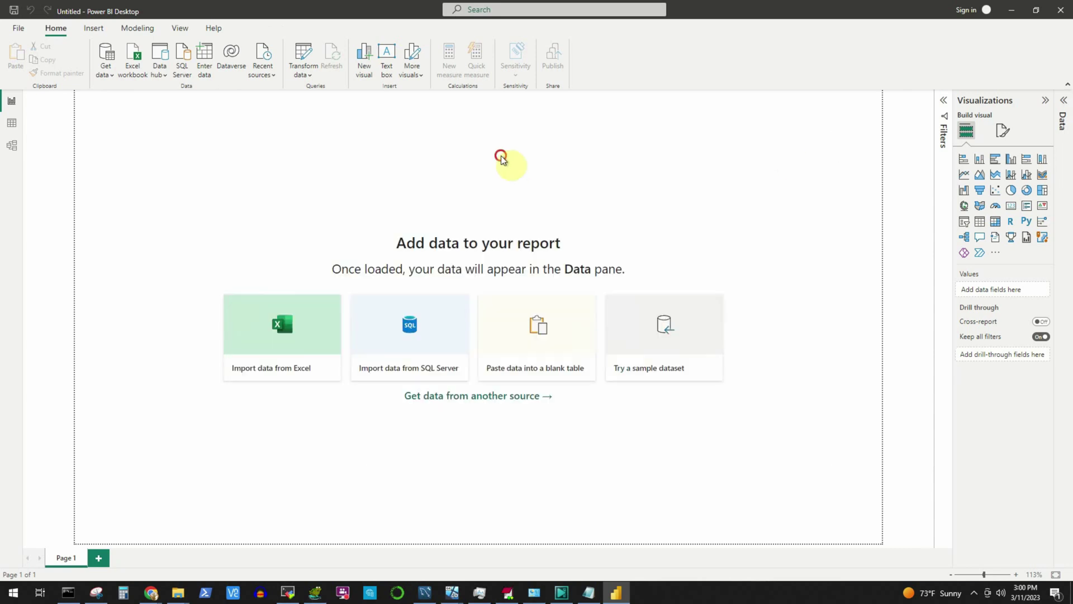
- Start a connection to a new data source of the database type MySQL database
click(106, 73)
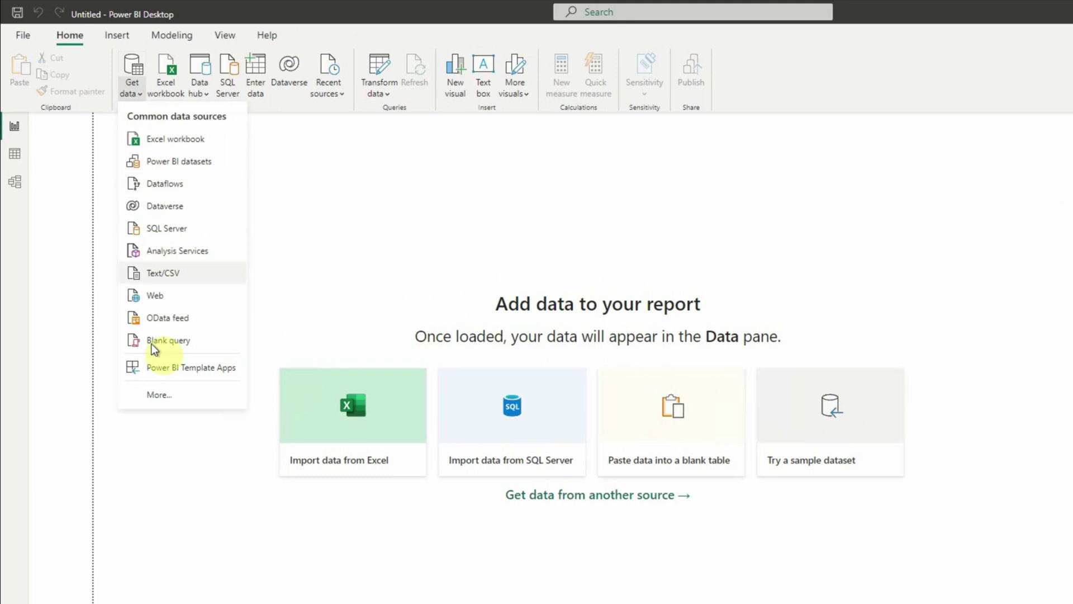
click(150, 397)
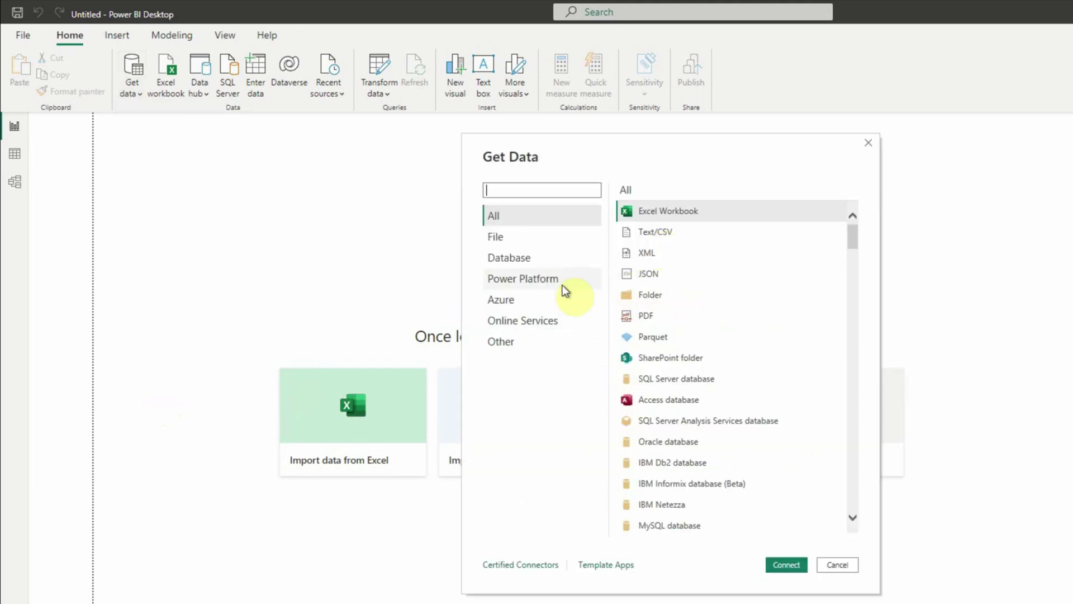
click(509, 260)
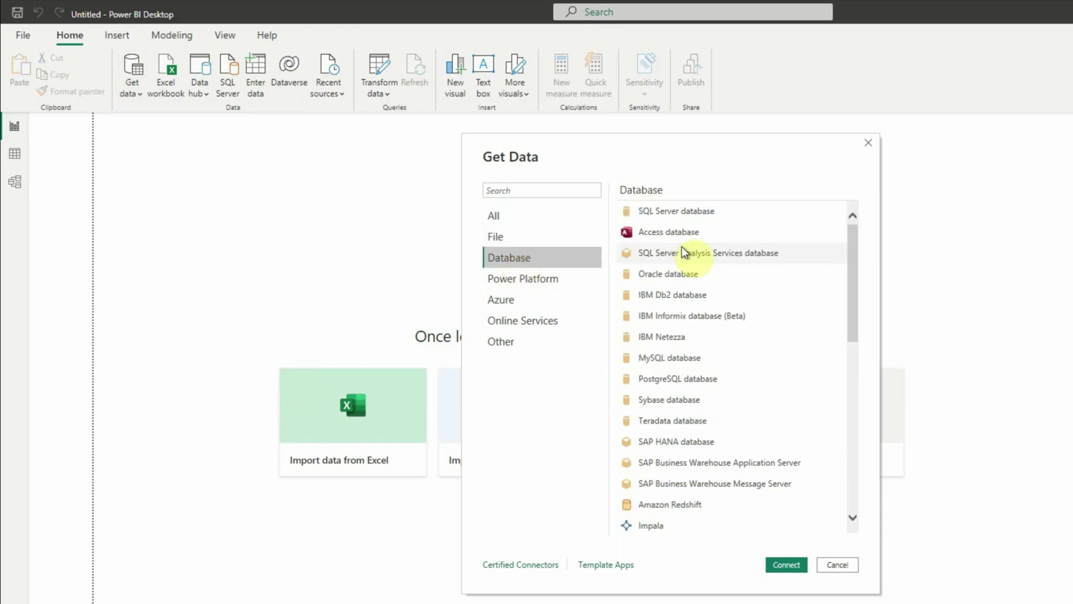
click(654, 357)
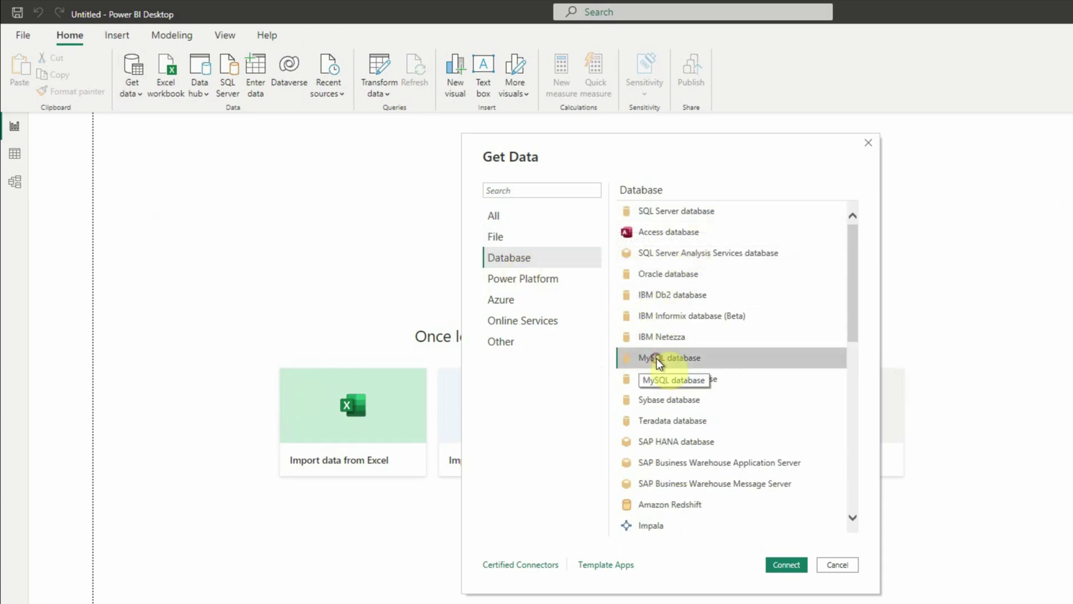
click(785, 566)
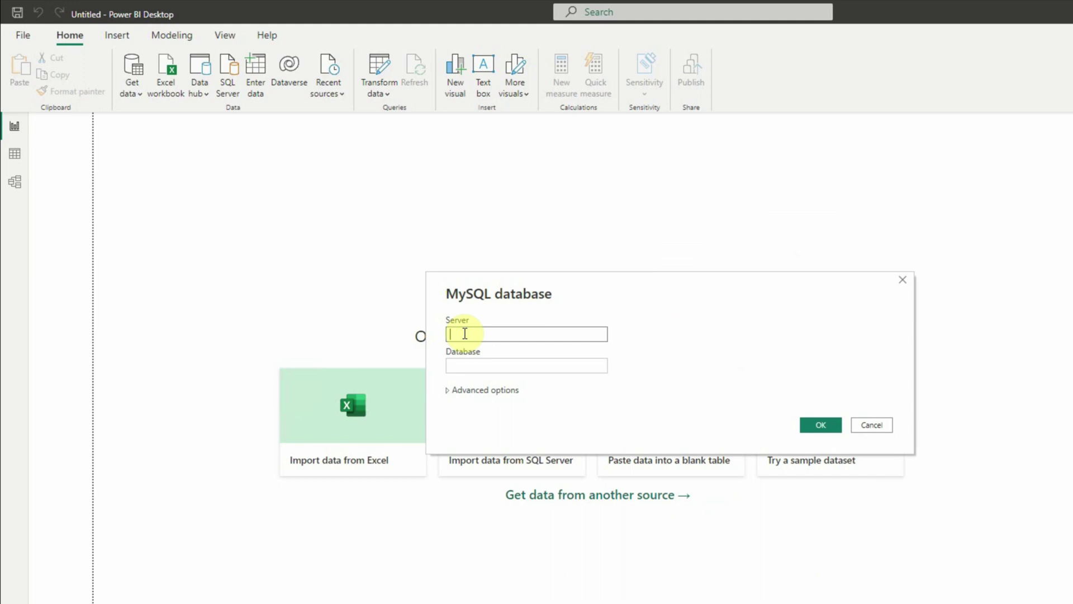
text(localhost)
key(BackSpace)
key(BackSpace)
key(BackSpace)
key(BackSpace)
key(BackSpace)
key(BackSpace)
key(BackSpace)
key(BackSpace)
key(BackSpace)
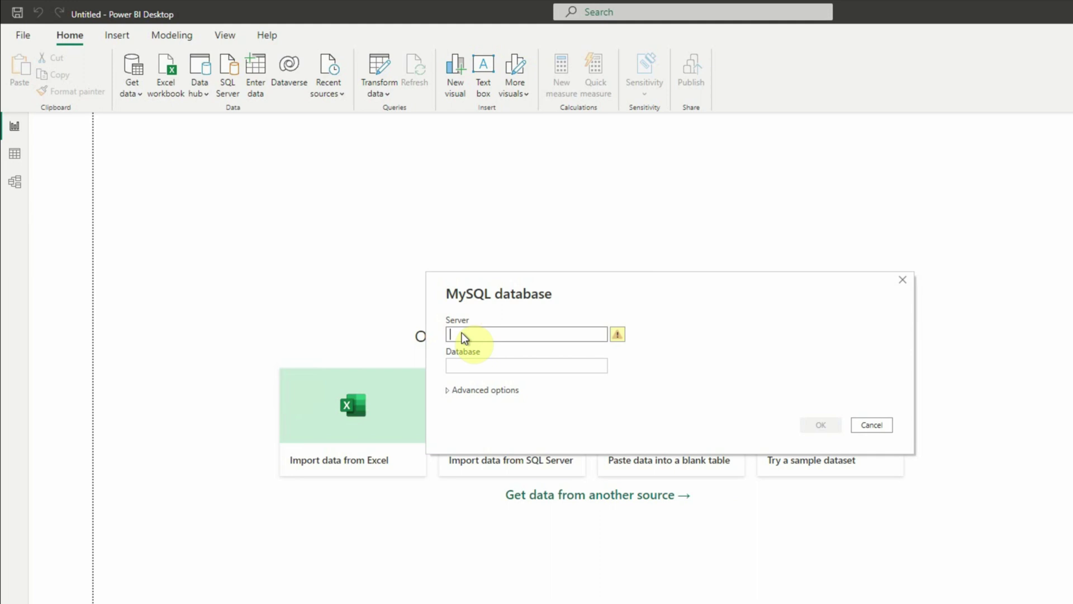
- Set the MySQL server to 192.168.1.100:3306, giving the host address and port
text(192)
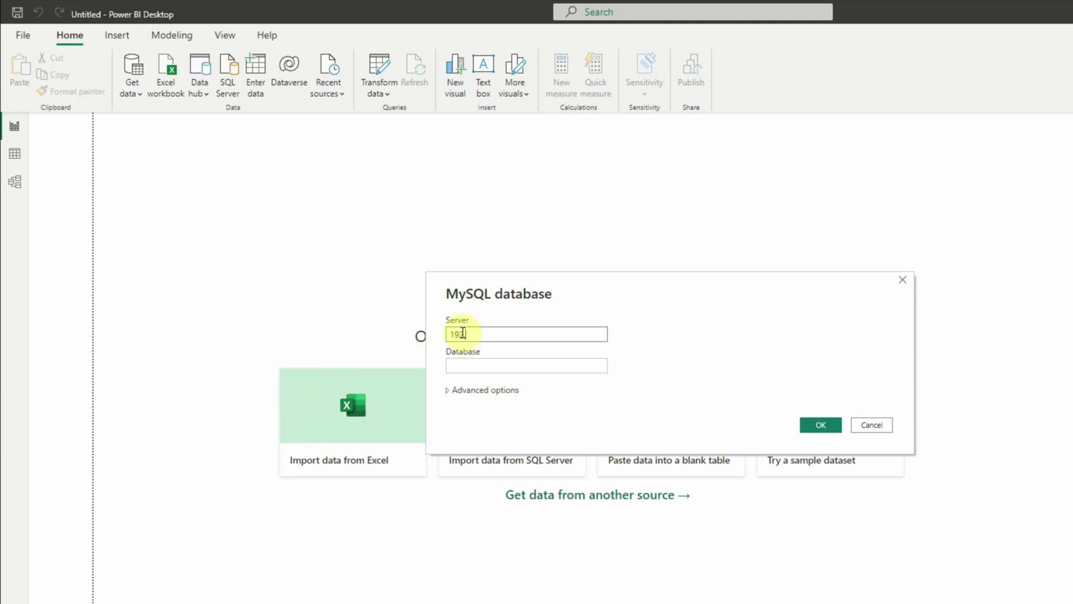
text(.168.1.100:)
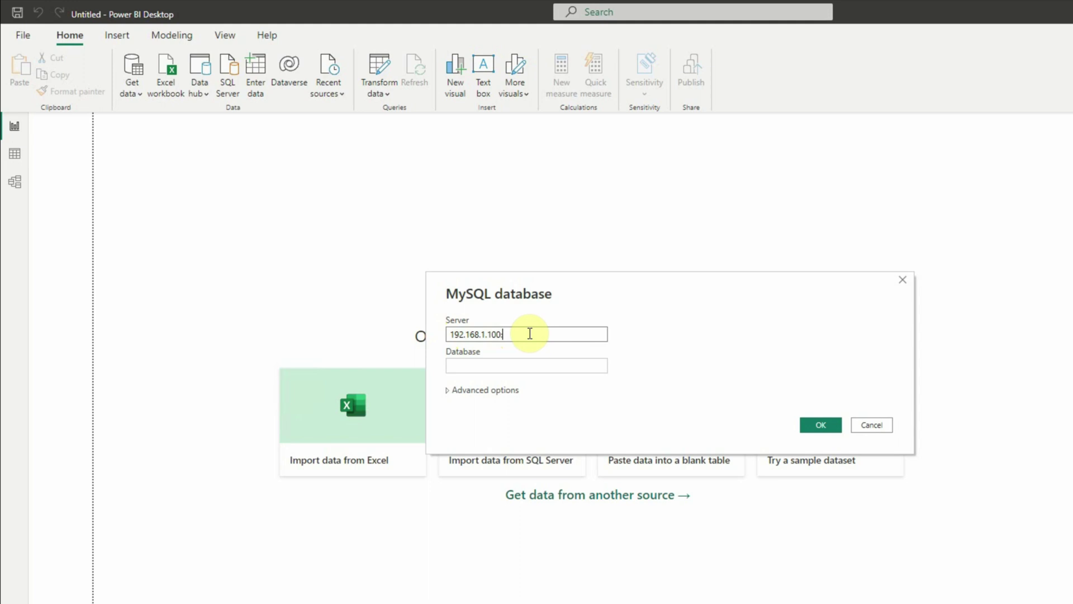
text(306)
key(shift+Left)
key(shift+Left)
key(shift+Left)
key(shift+Left)
key(Left)
key(shift+End)
drag(449, 335, 497, 334)
click(501, 334)
drag(522, 334, 508, 335)
key(Tab)
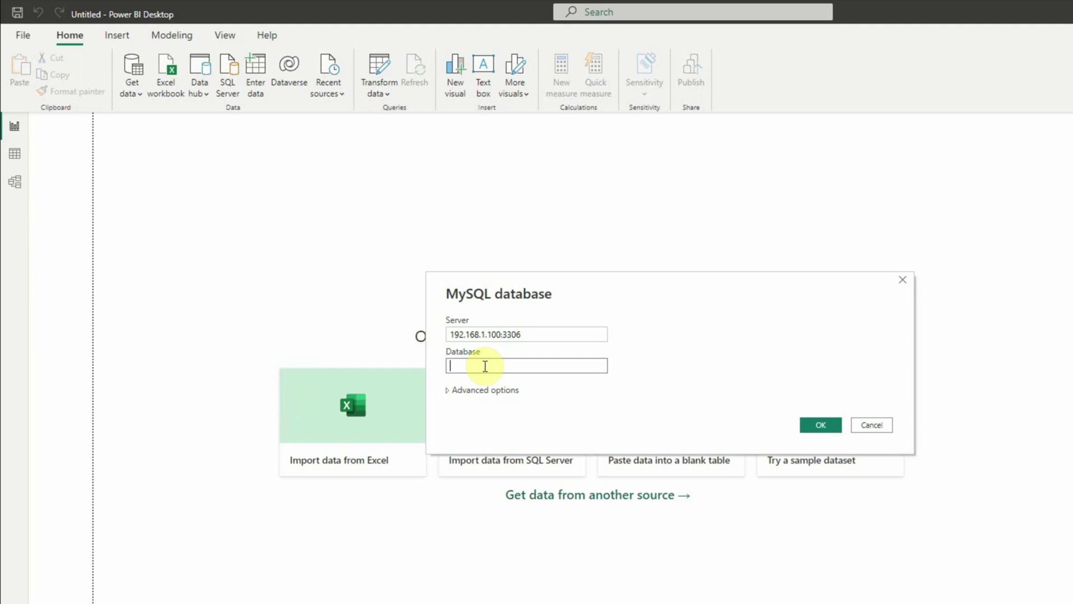
- Set the database name to myschema and confirm the MySQL connection details
key(BackSpace)
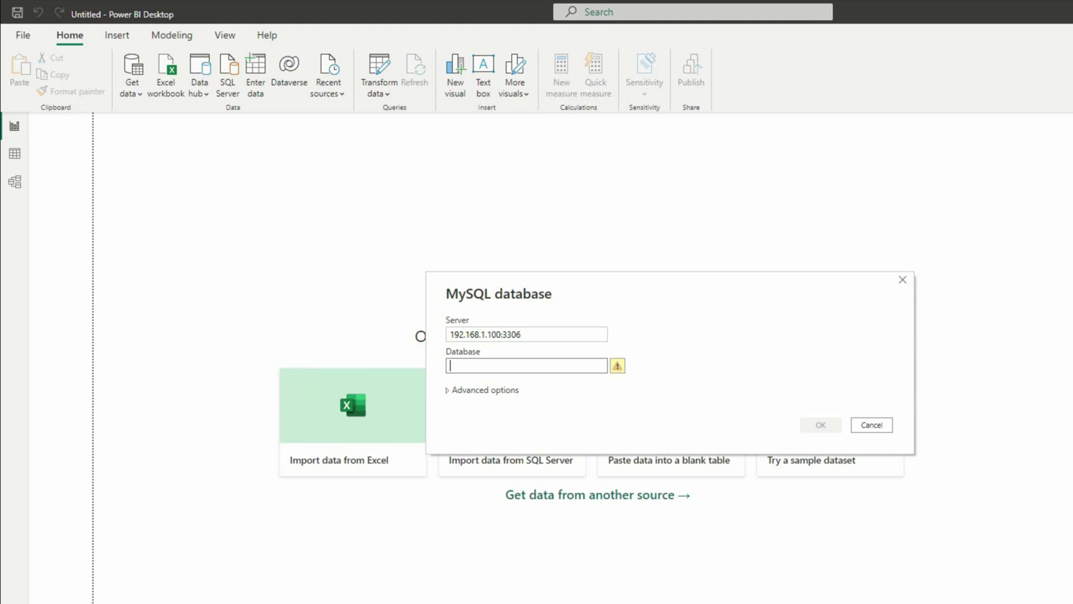
text(mys)
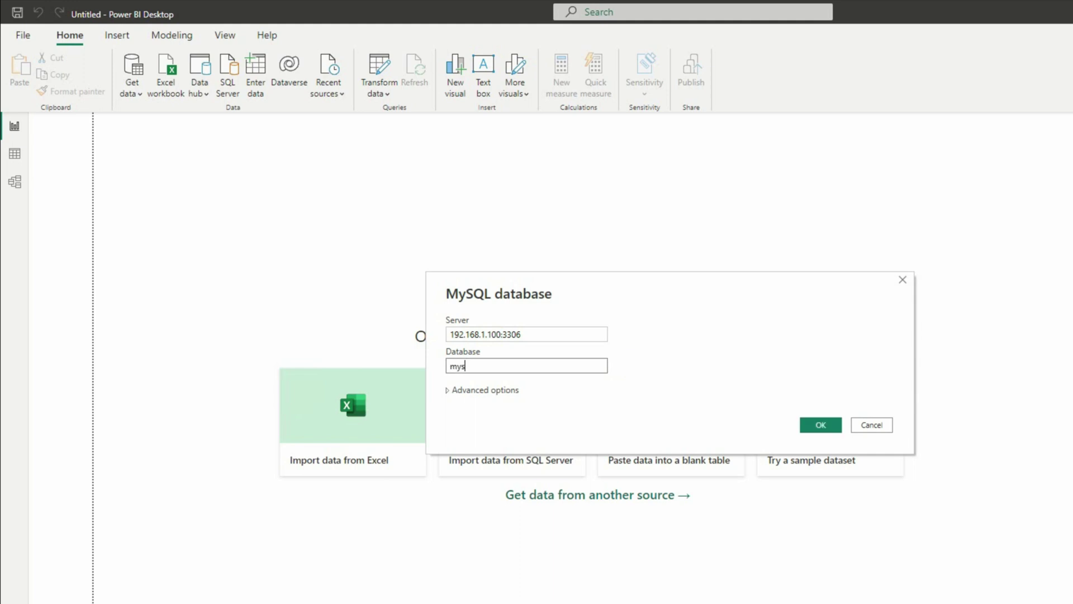
text(chema)
click(810, 429)
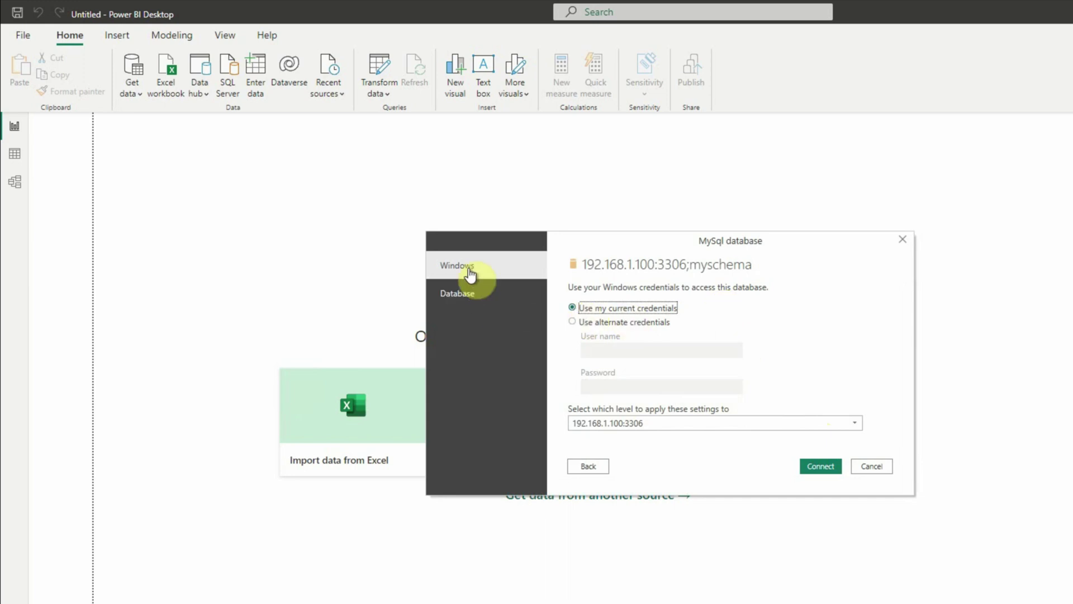
- Connect with database authentication, entering the user name mysqladmin and the account password
click(464, 301)
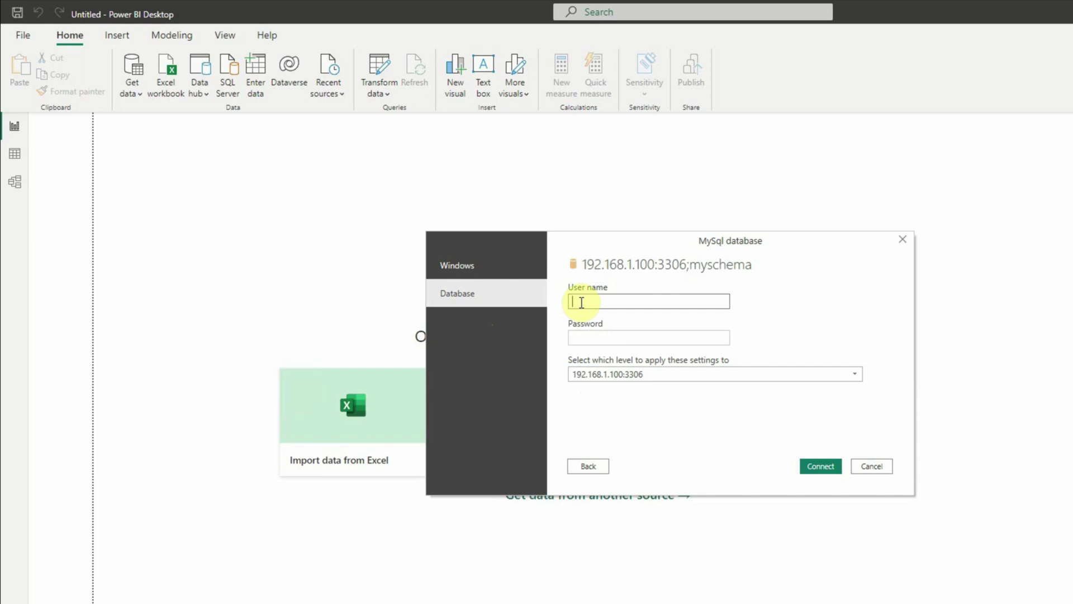
text(mysqladmin)
key(Tab)
key(ctrl+v)
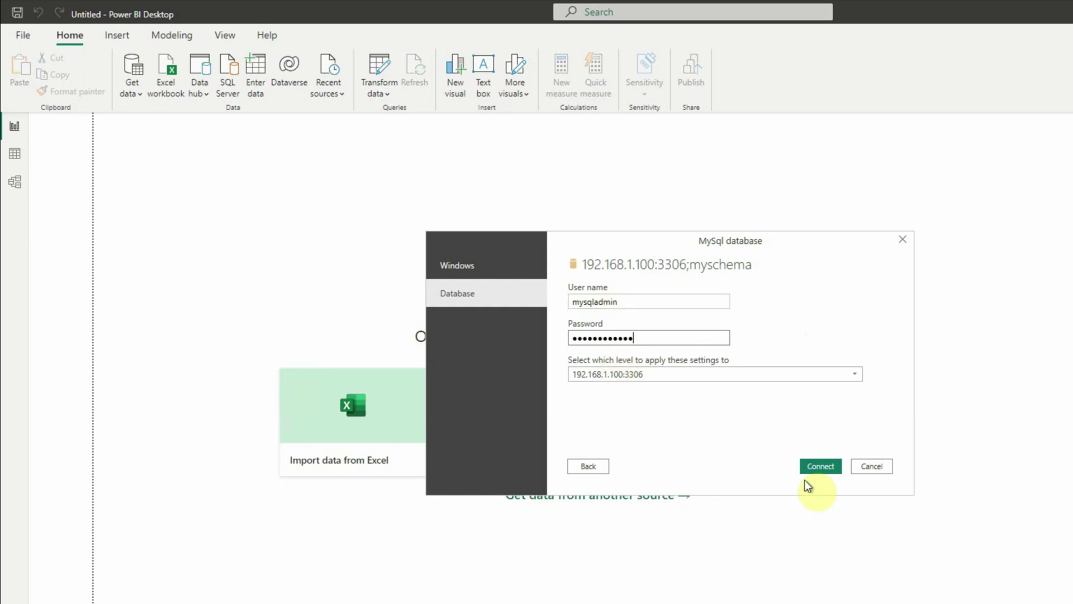
click(811, 467)
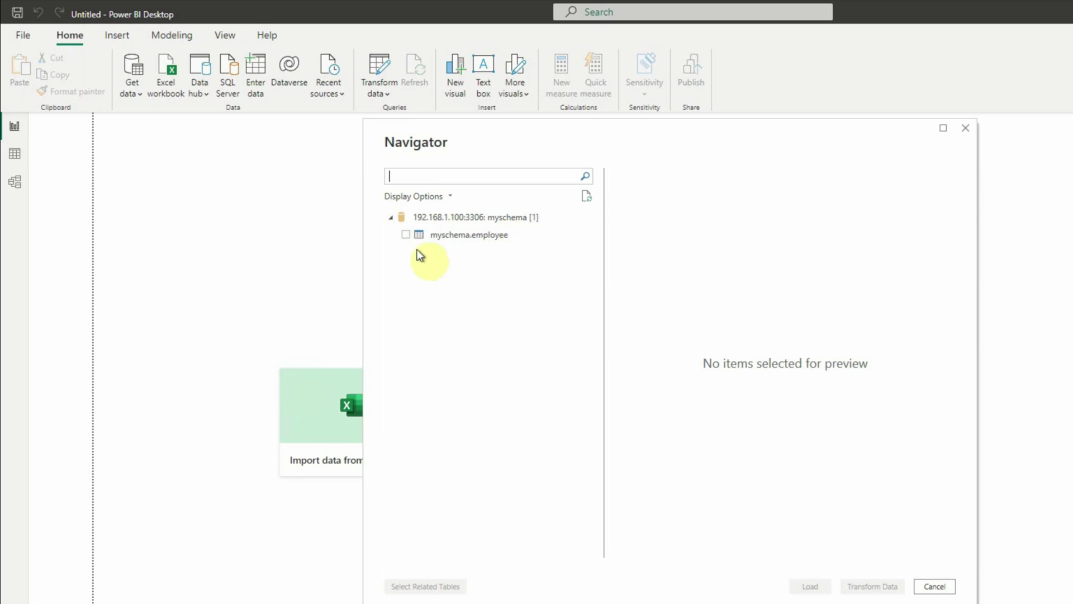
- Select the myschema.employee table in the Navigator and load it into the report
click(406, 234)
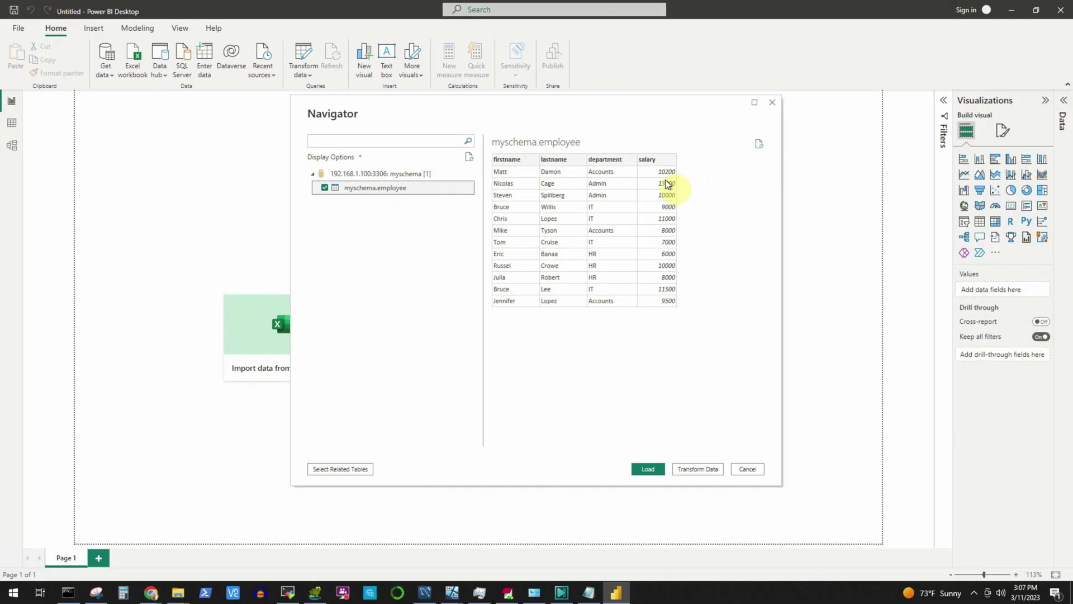
click(650, 470)
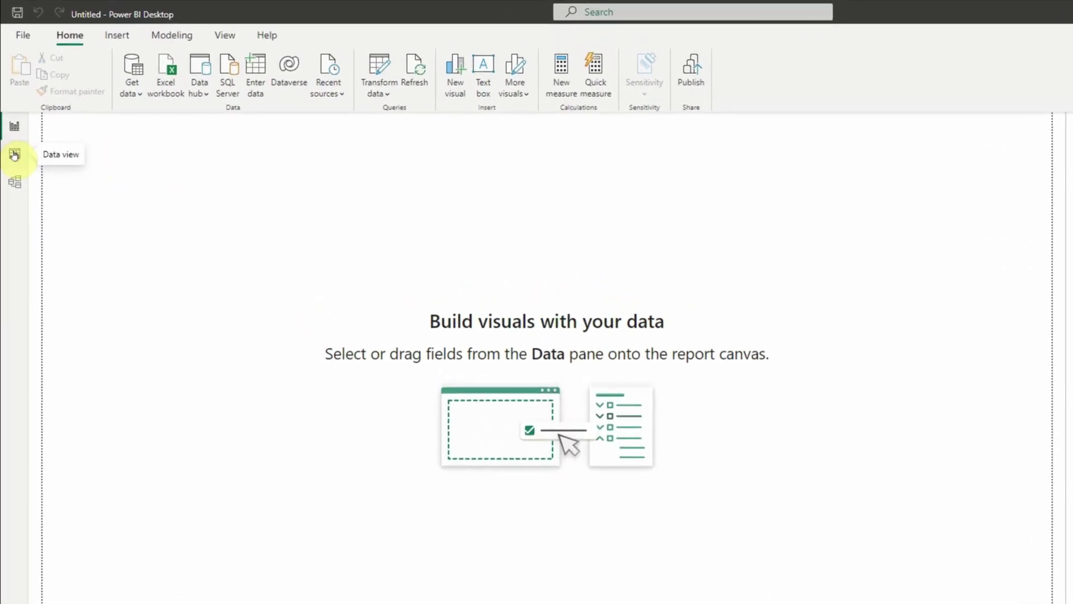
- Review the imported employee table in the Data view and the Model view, and return to the Report view
click(14, 158)
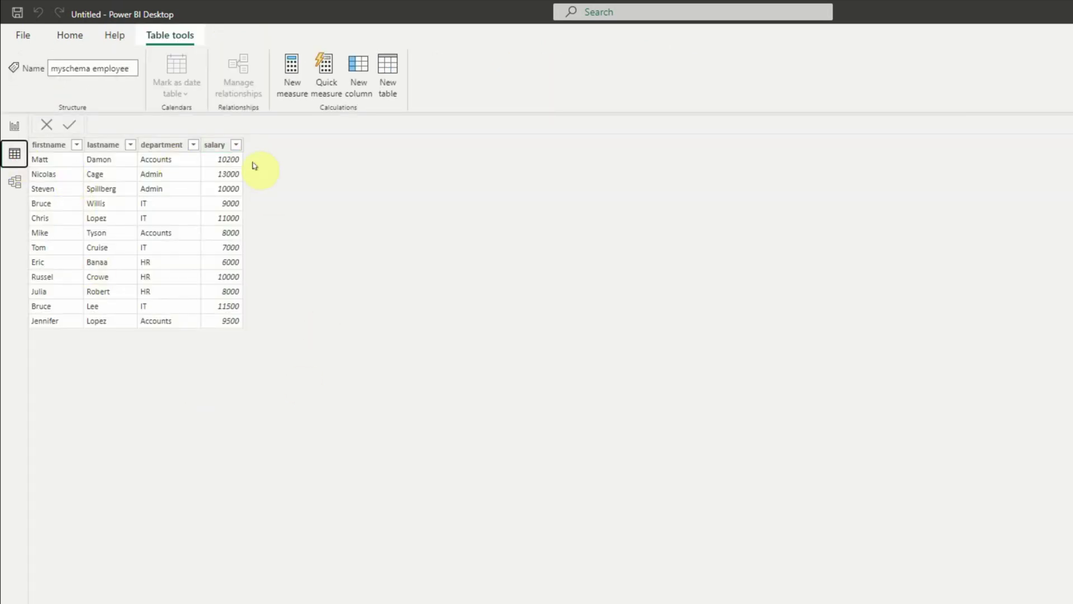
click(16, 186)
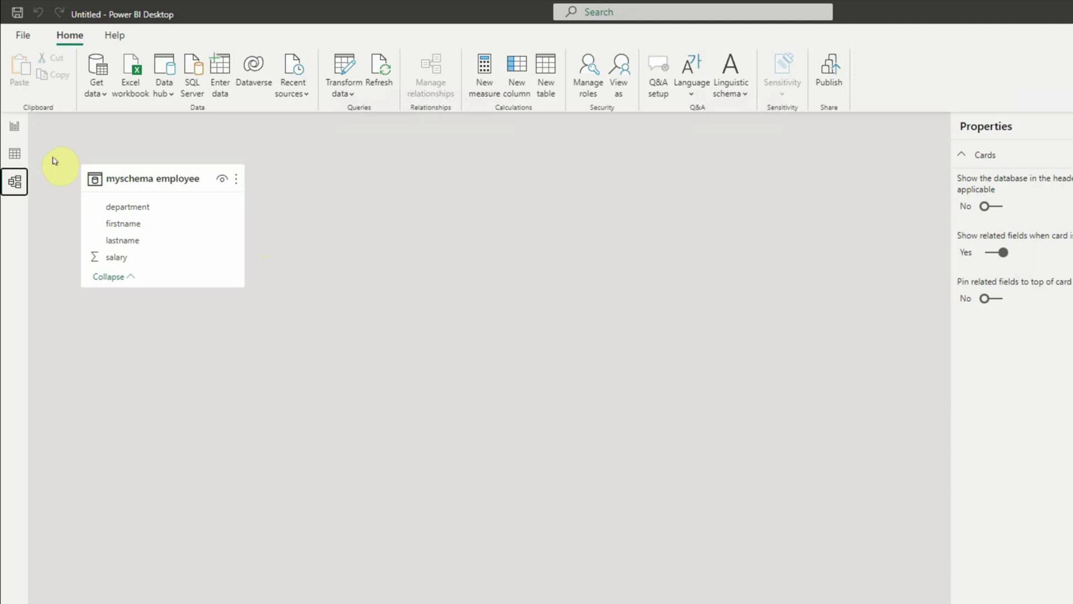
click(15, 128)
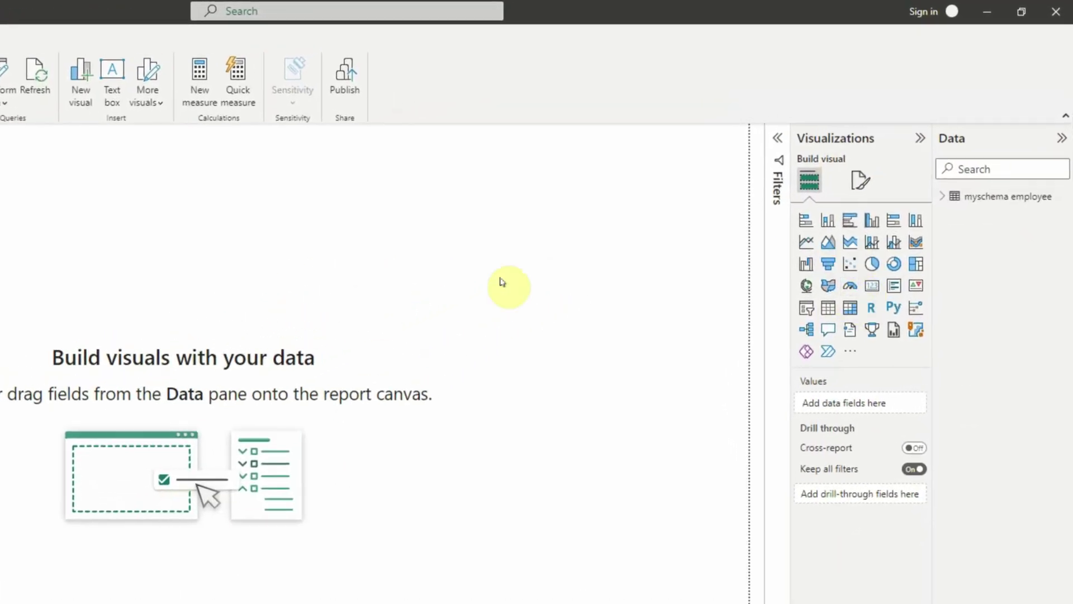
- Add a table visual with the department, firstname, lastname and salary fields, and enlarge it to fit all columns and rows
click(829, 316)
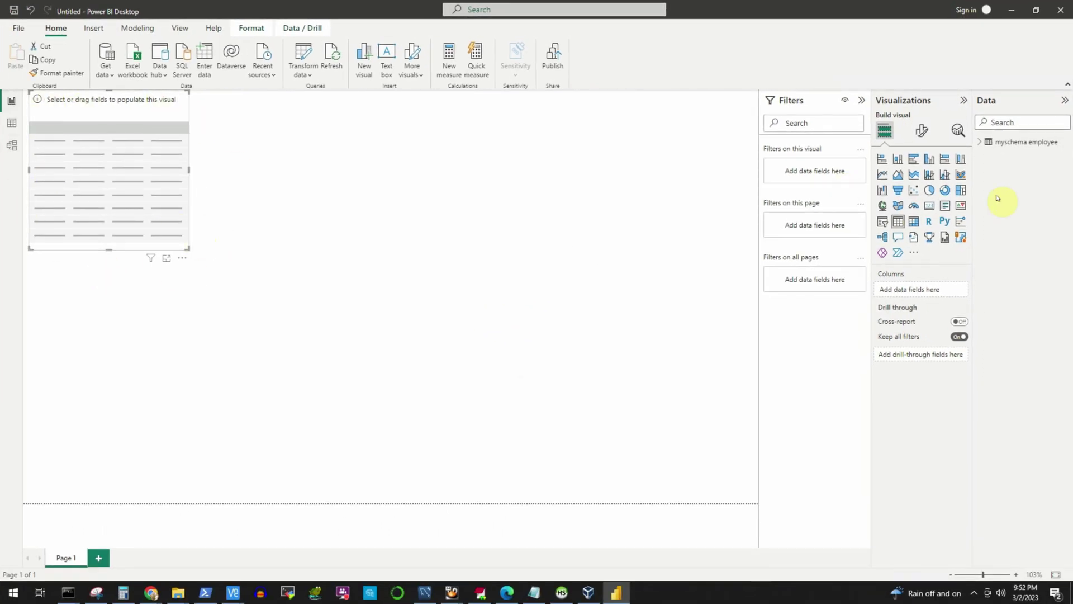
click(981, 144)
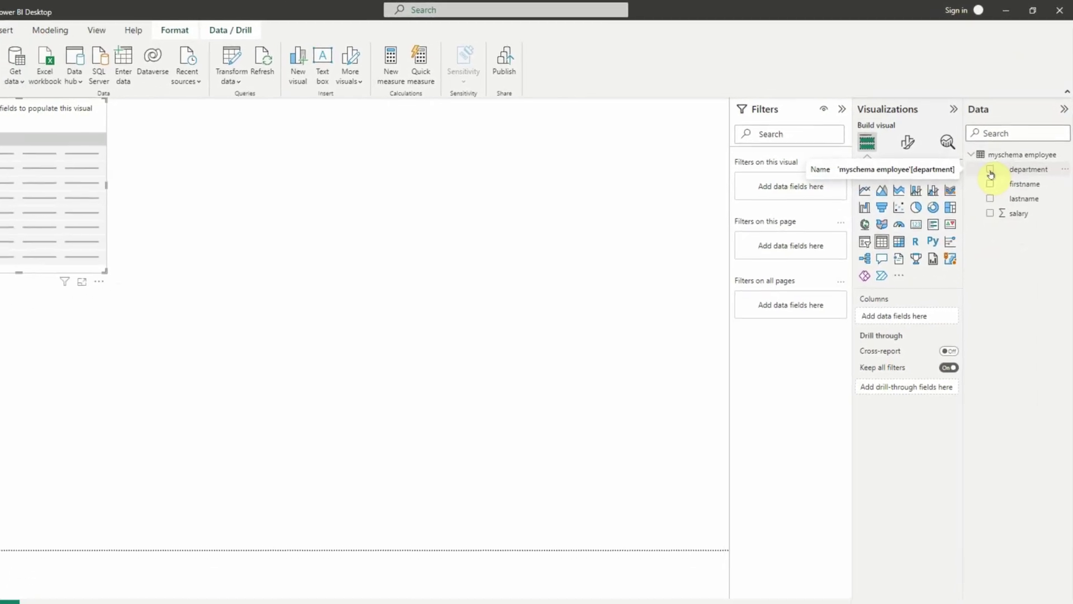
click(990, 170)
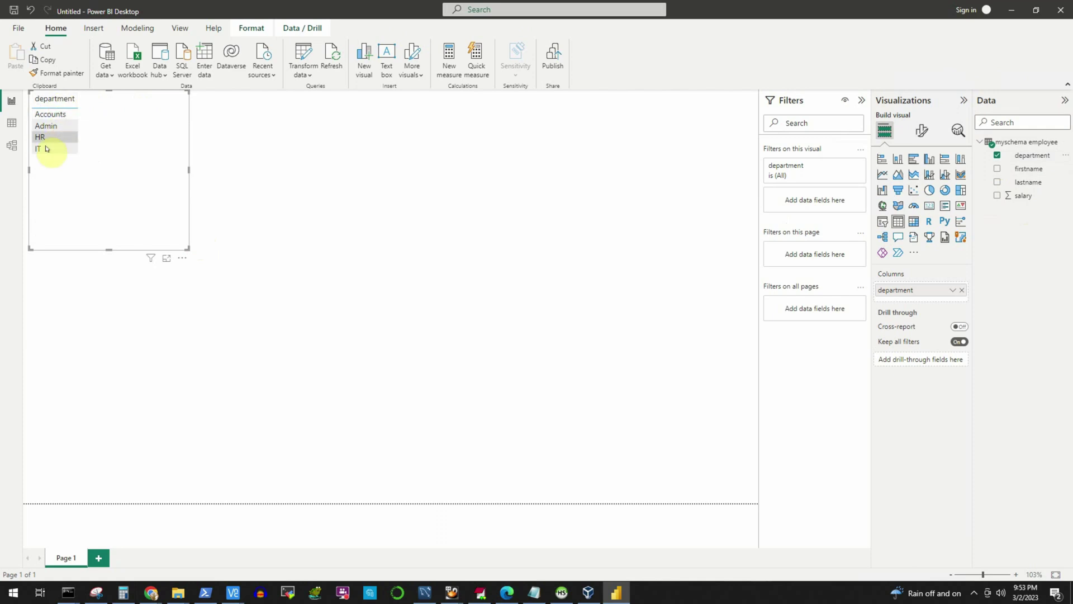
click(998, 170)
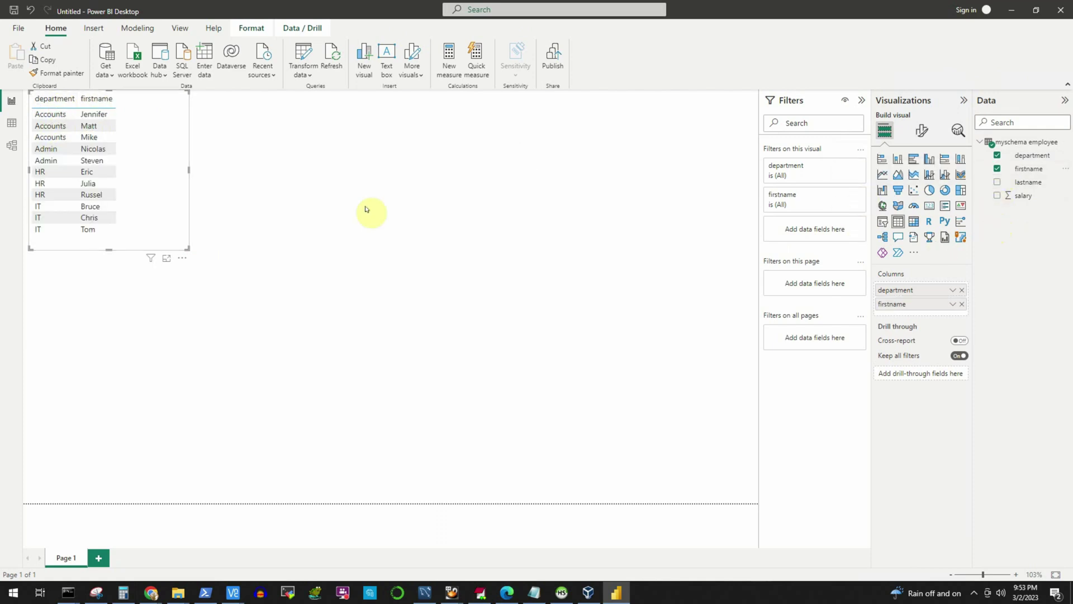
click(997, 184)
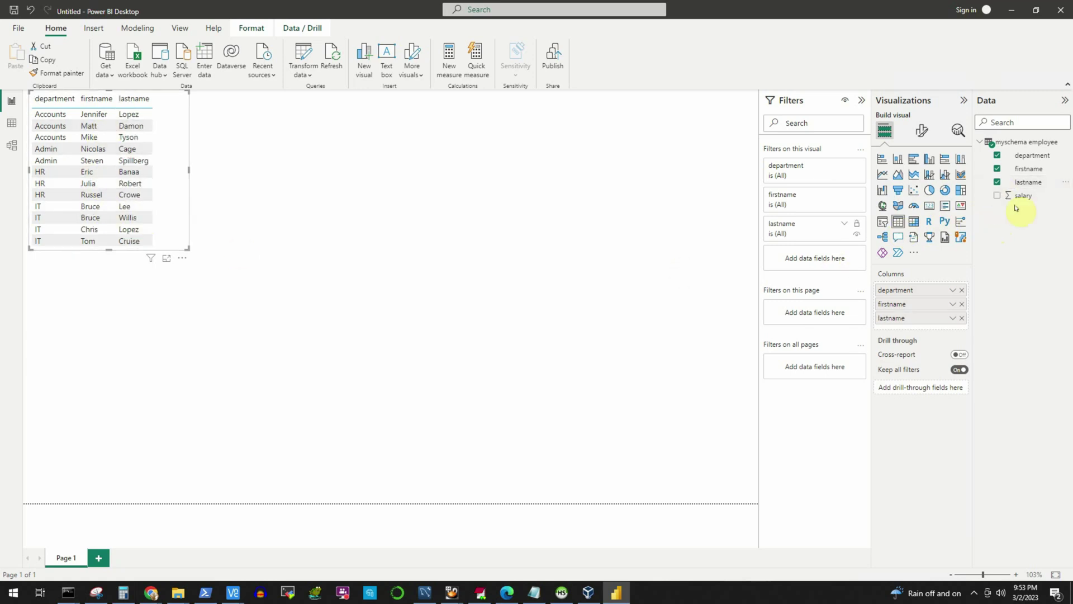
click(997, 196)
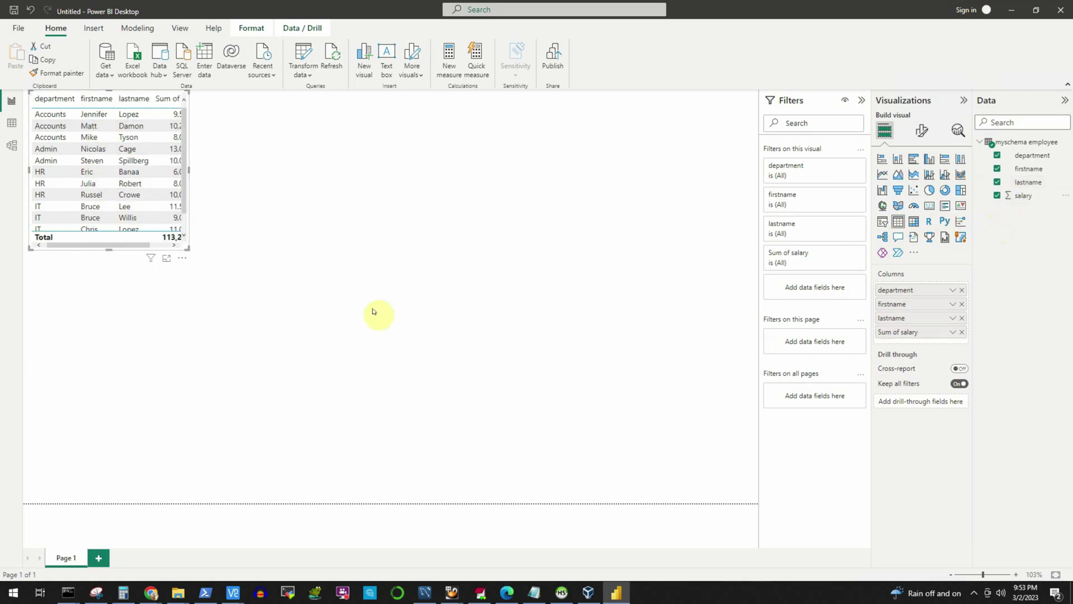
drag(187, 248, 226, 286)
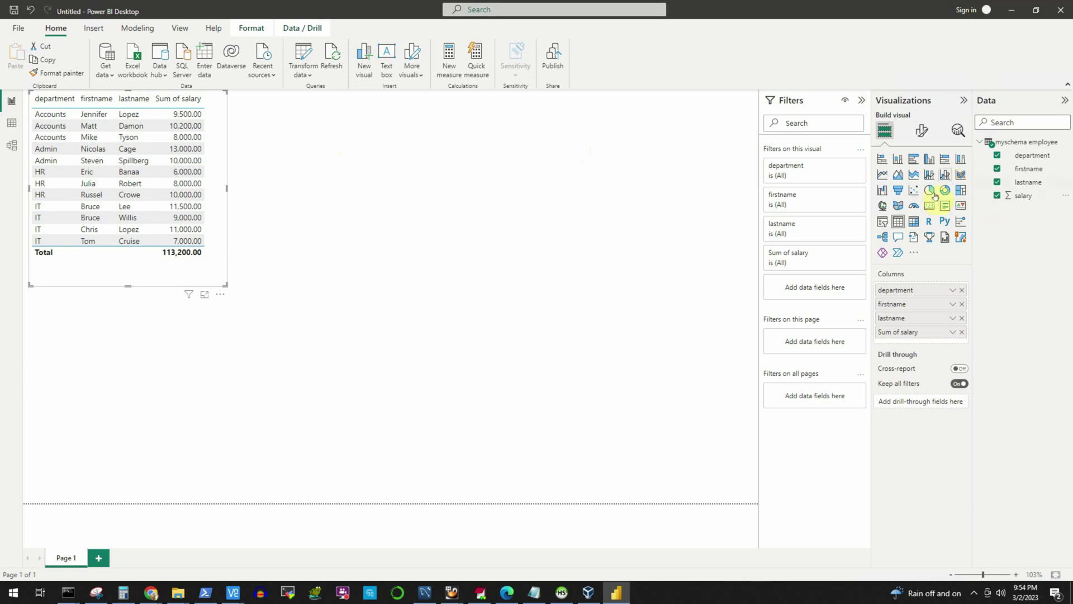
- Try converting the employee table visual to a pie chart and undo the change
click(930, 190)
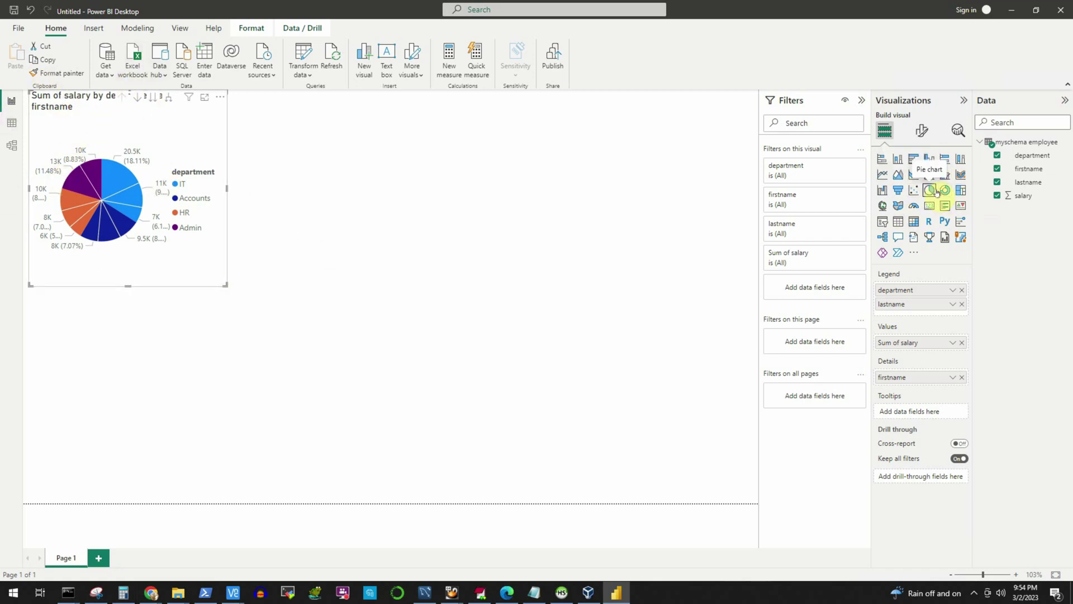
click(30, 11)
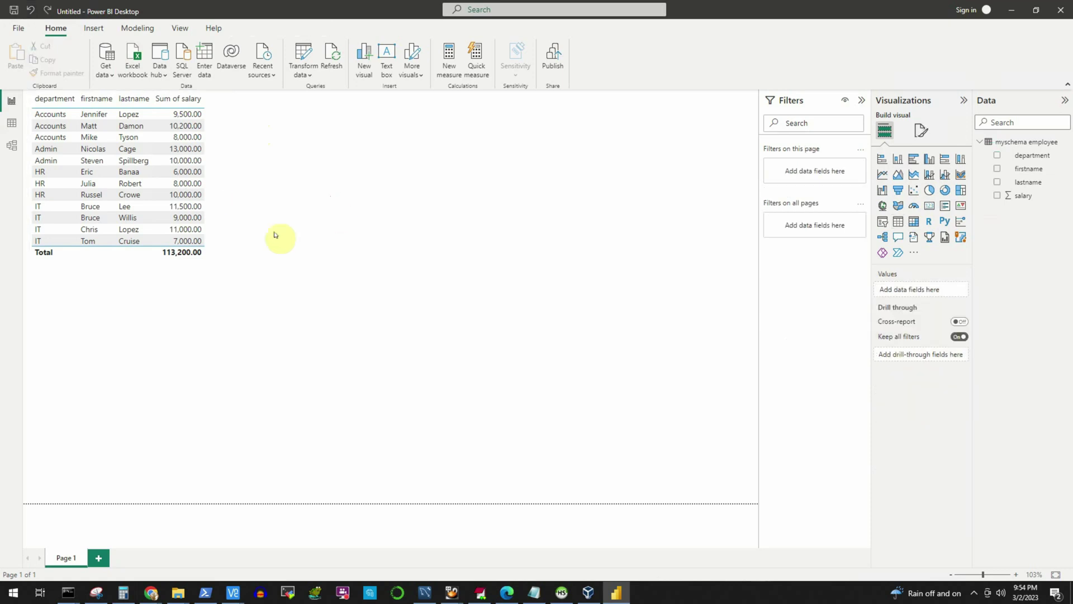
- Add a separate pie chart beside the table, with department as legend and salary as values, and enlarge it
click(335, 199)
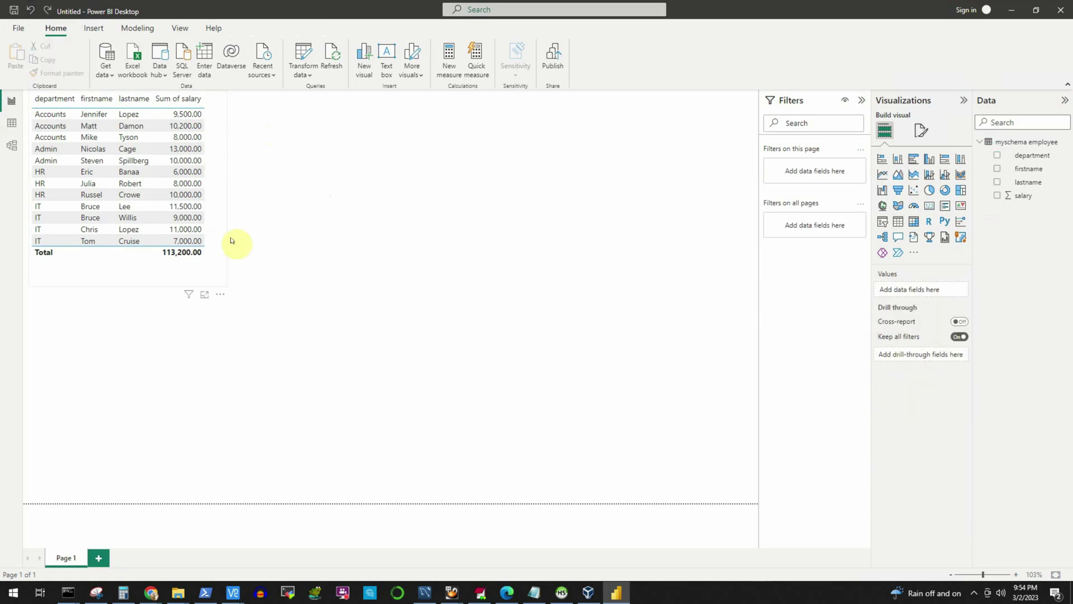
click(929, 191)
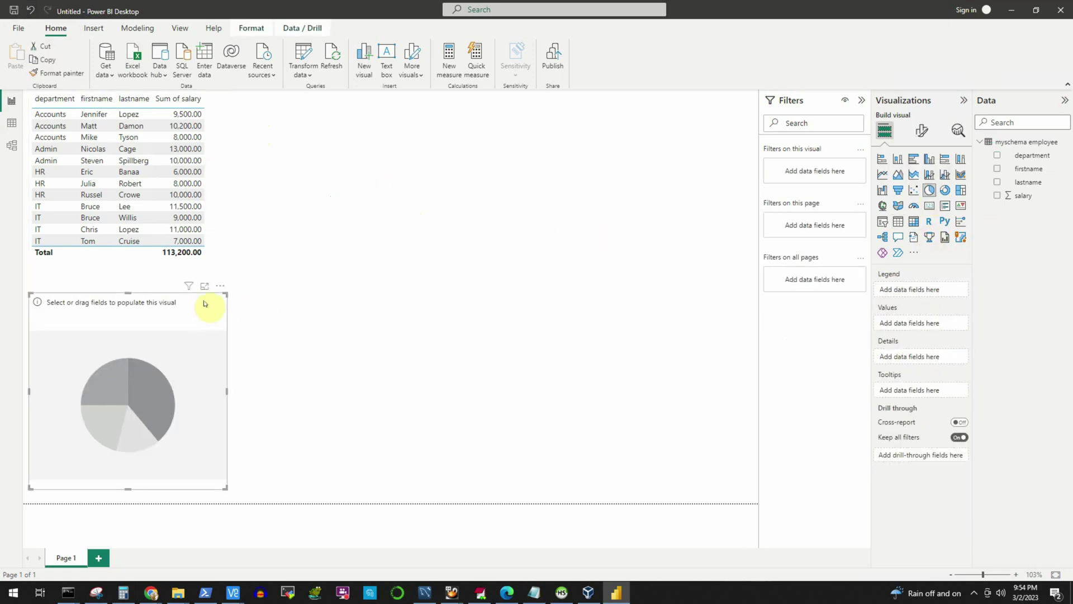
drag(250, 299, 436, 102)
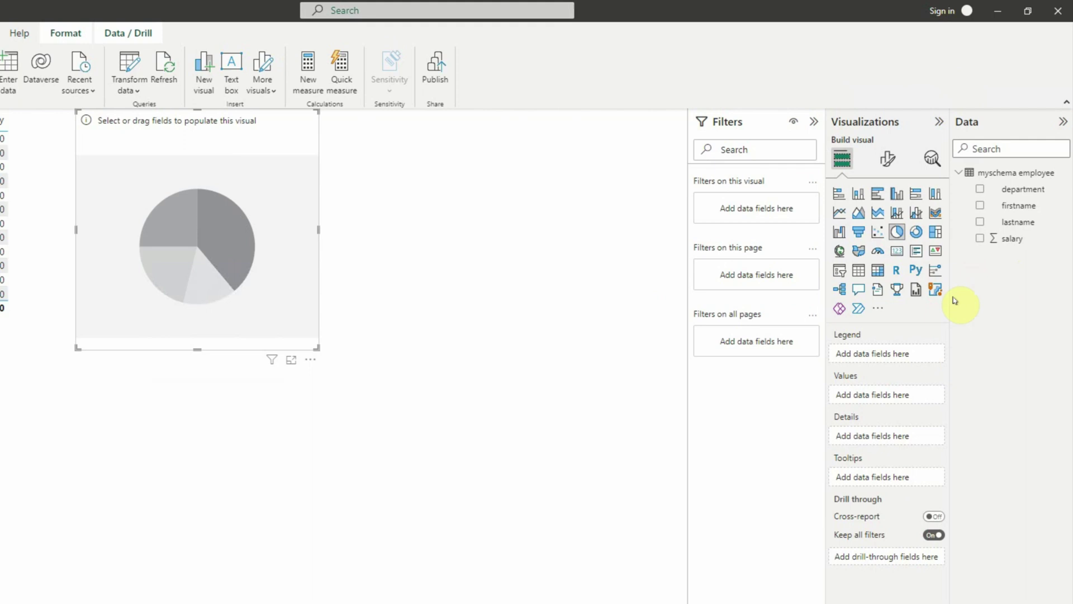
drag(1021, 190, 891, 379)
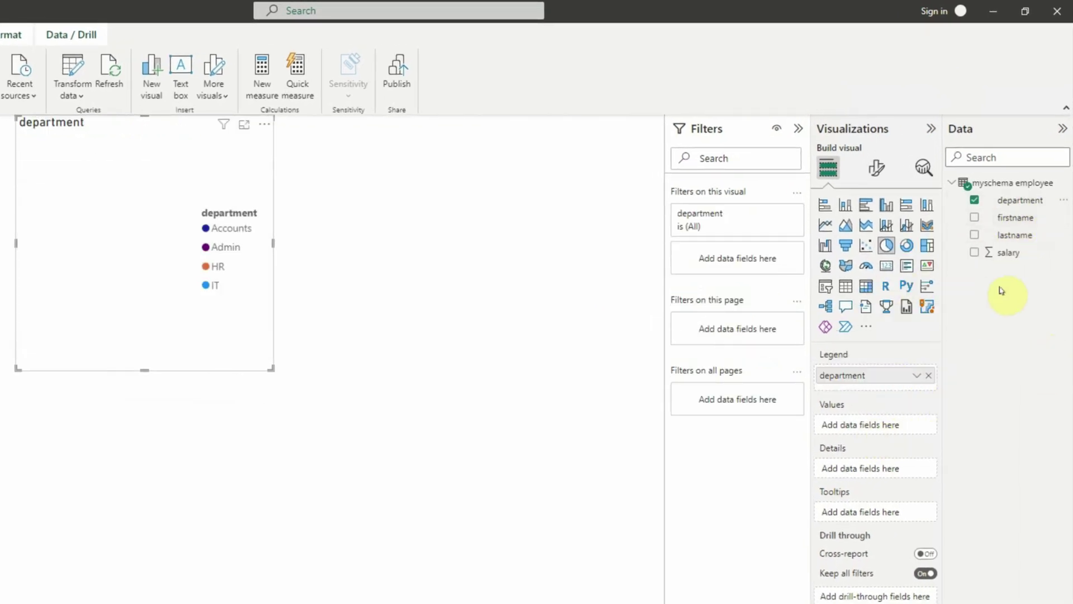
drag(1005, 258, 870, 427)
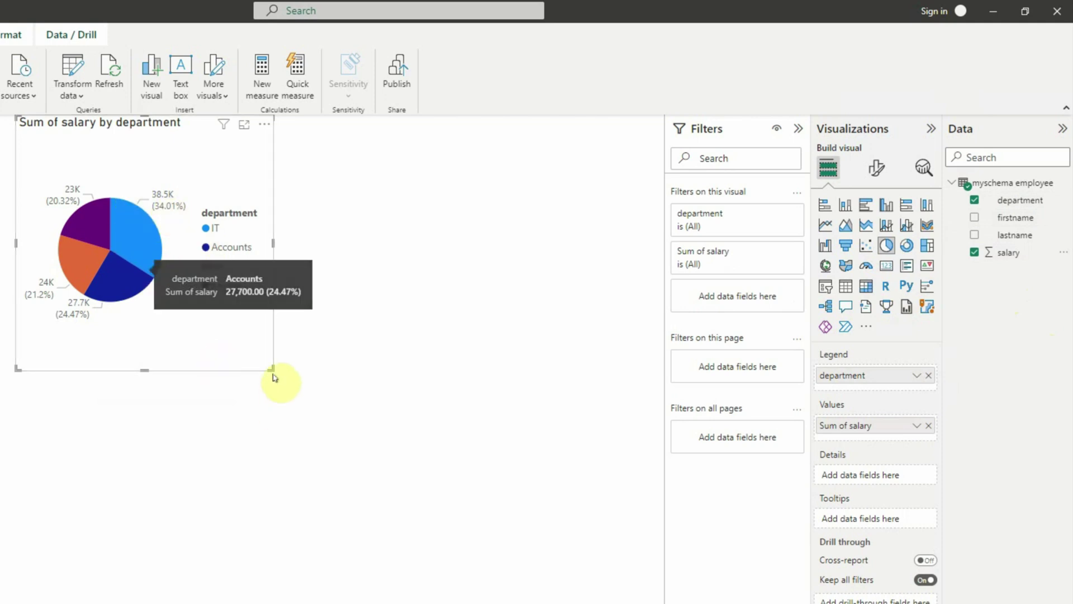
drag(272, 369, 391, 420)
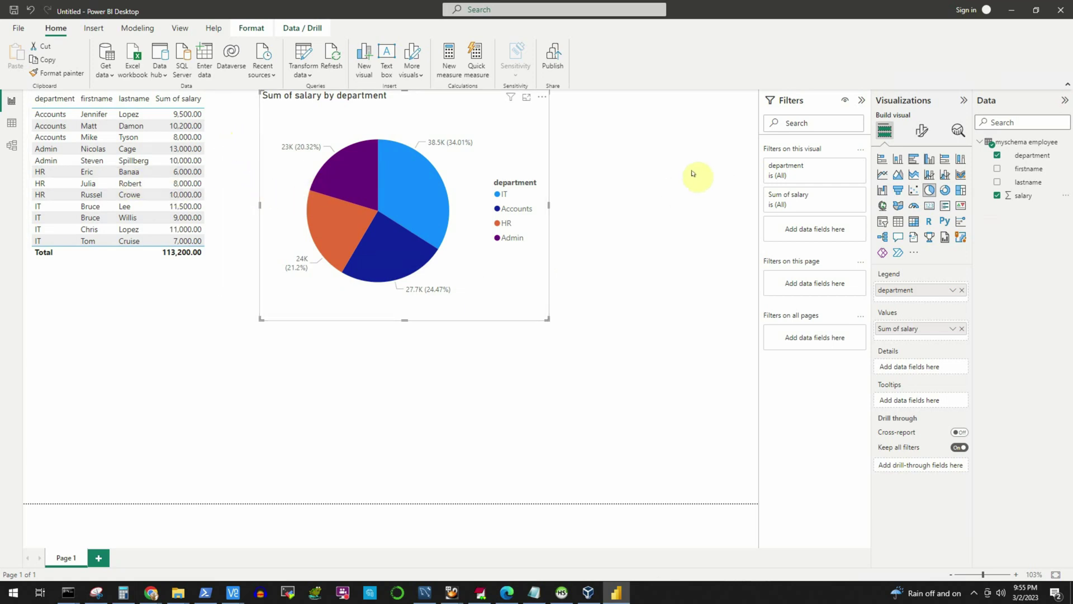
- Add a slicer on the department field below the employee table
click(651, 195)
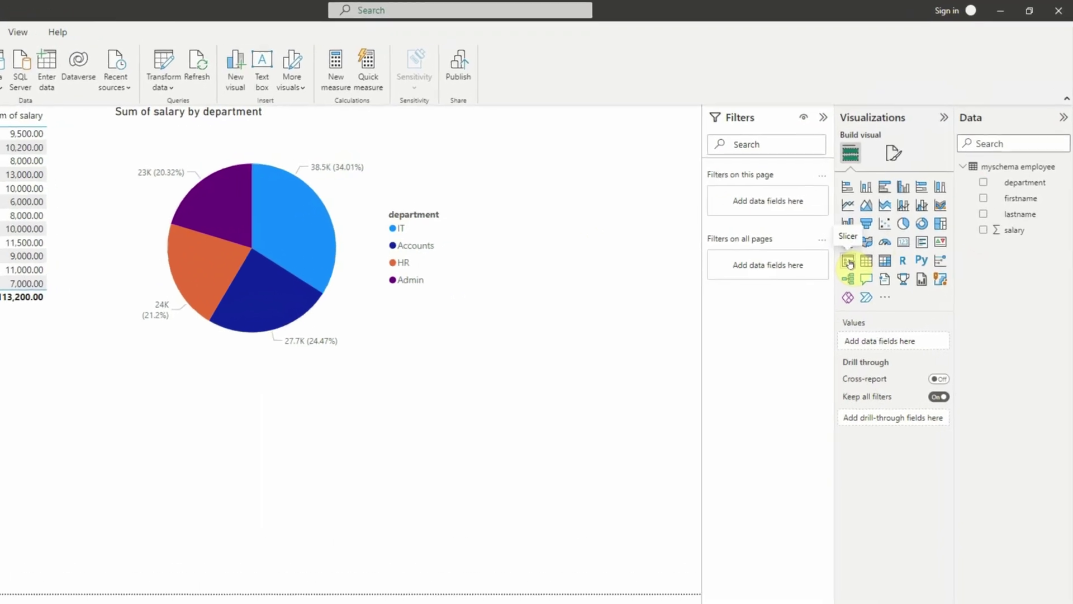
click(827, 287)
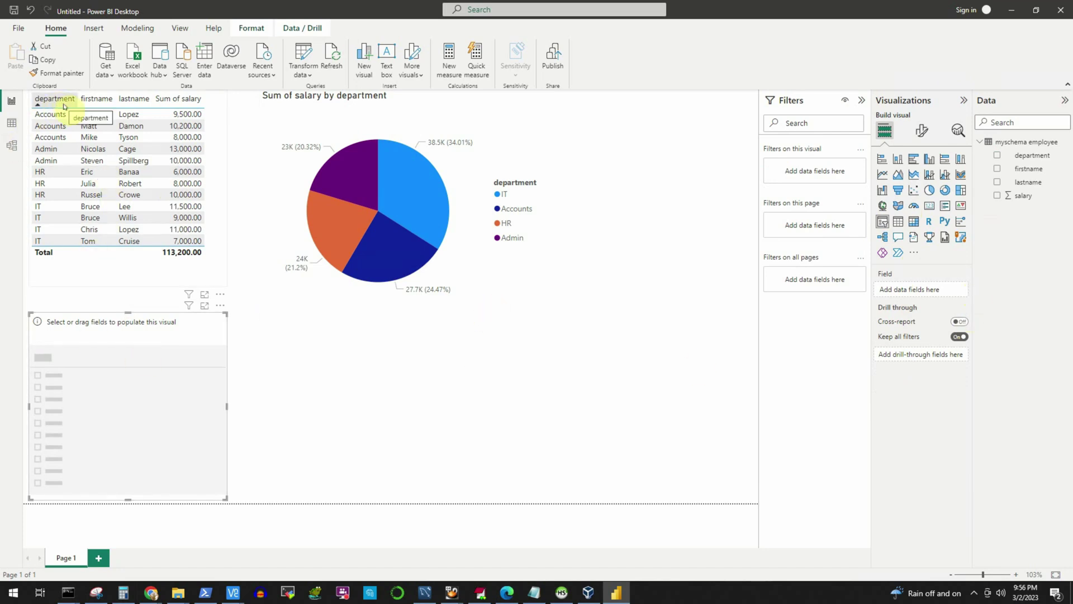
click(998, 156)
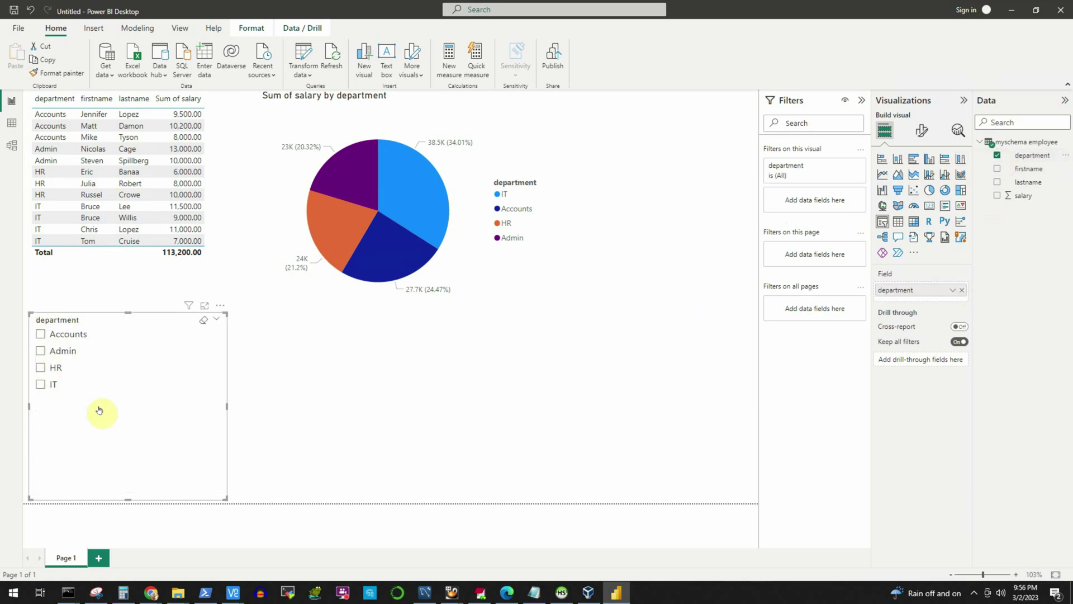
- Filter the report with the department slicer to both Accounts and Admin
click(41, 336)
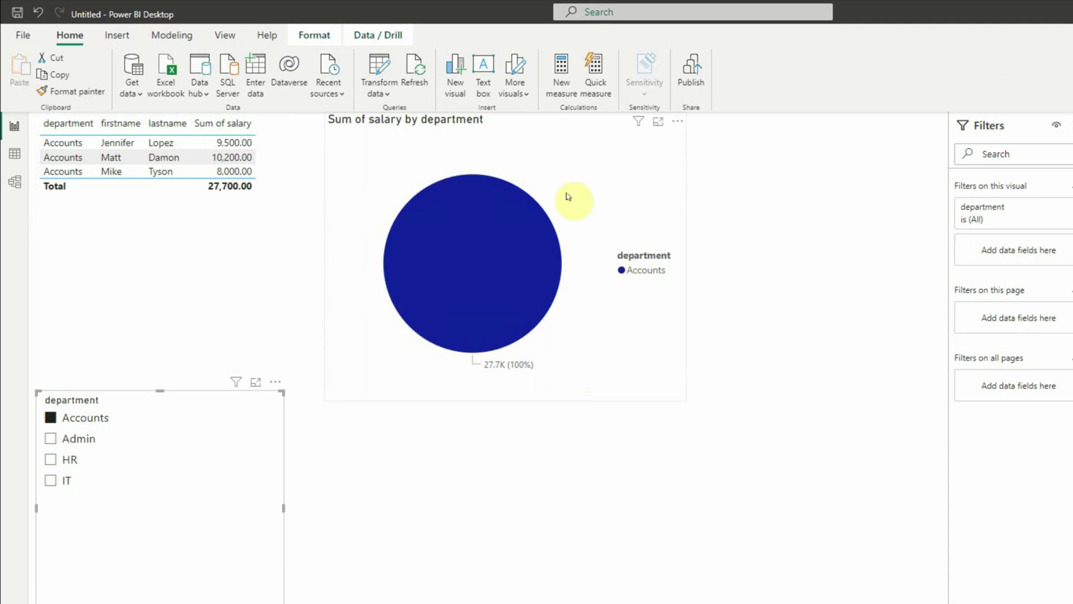
ctrl+click(50, 439)
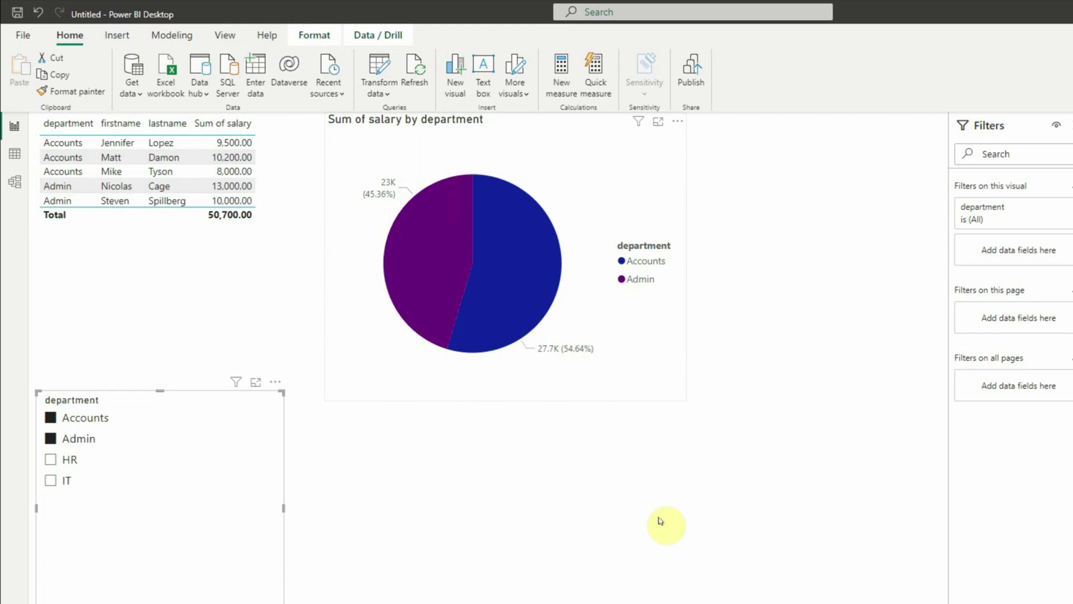
click(673, 509)
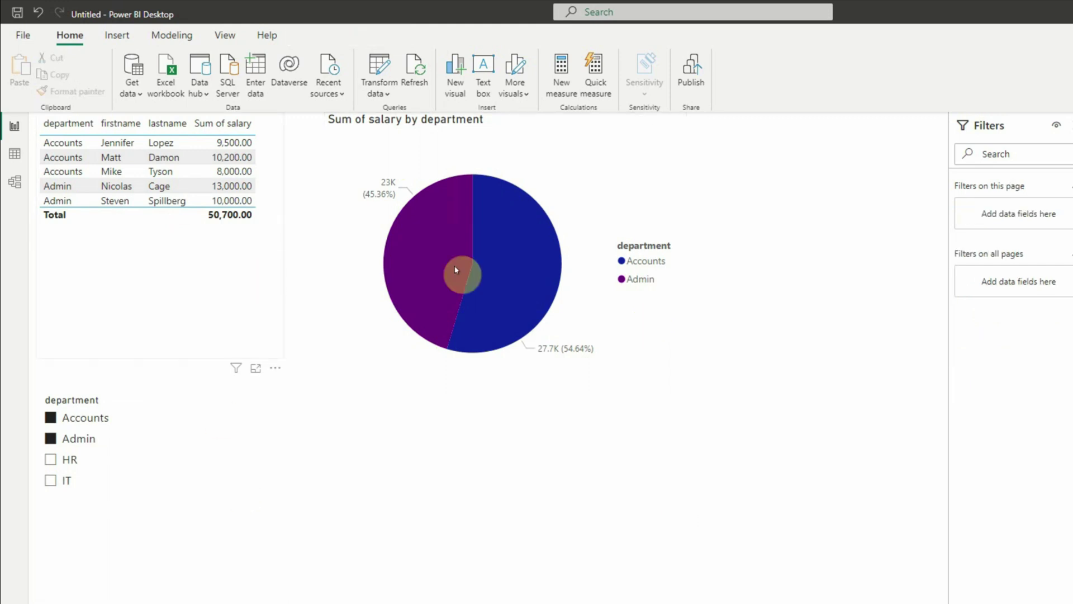
- Shrink the salary pie chart and move it to the upper right corner of the report page
click(537, 366)
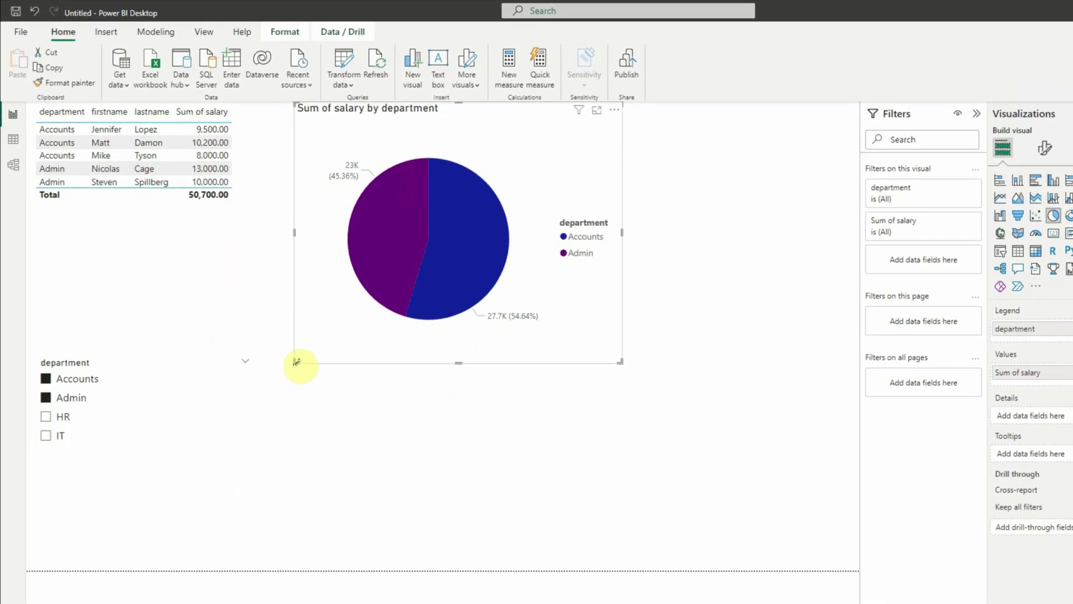
drag(297, 363, 416, 333)
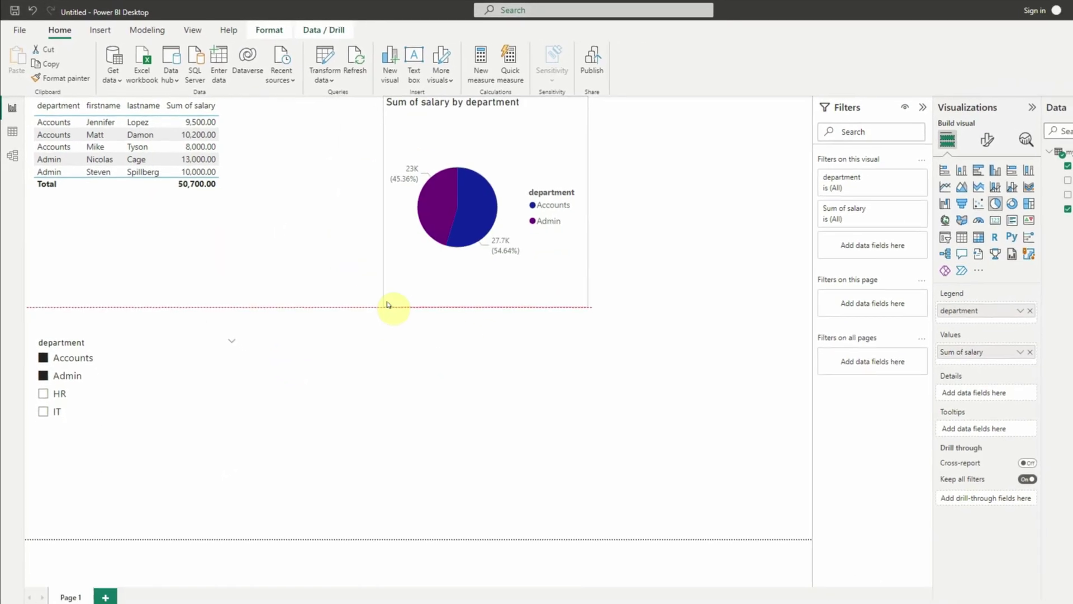
drag(557, 146, 786, 149)
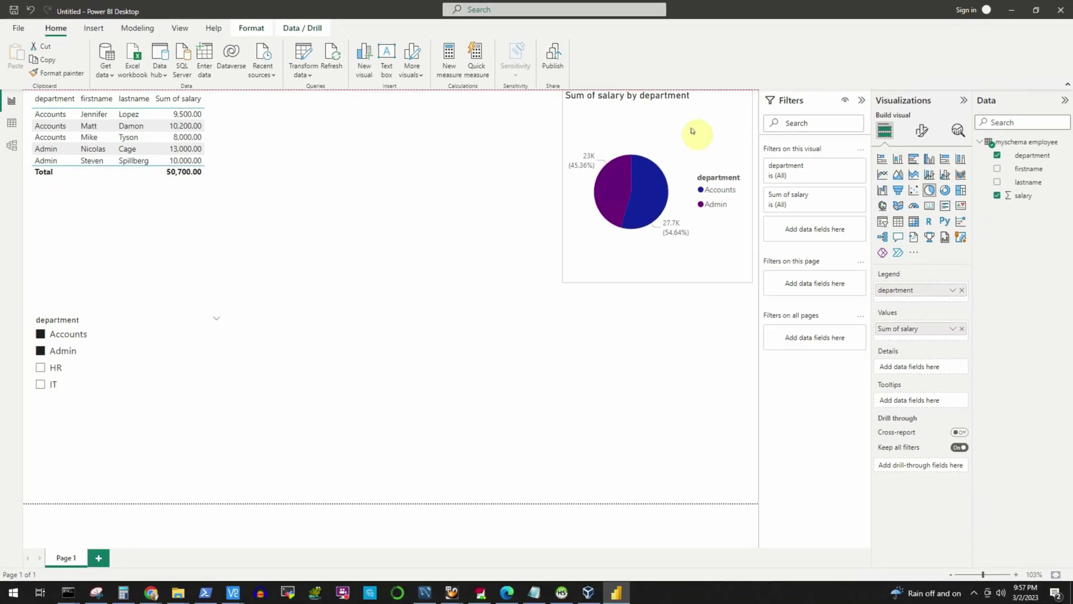
drag(693, 131, 686, 134)
- Place the department slicer in the upper left of the page and the employee table between it and the pie chart
drag(140, 185, 443, 184)
drag(99, 368, 112, 178)
click(384, 202)
drag(384, 202, 276, 232)
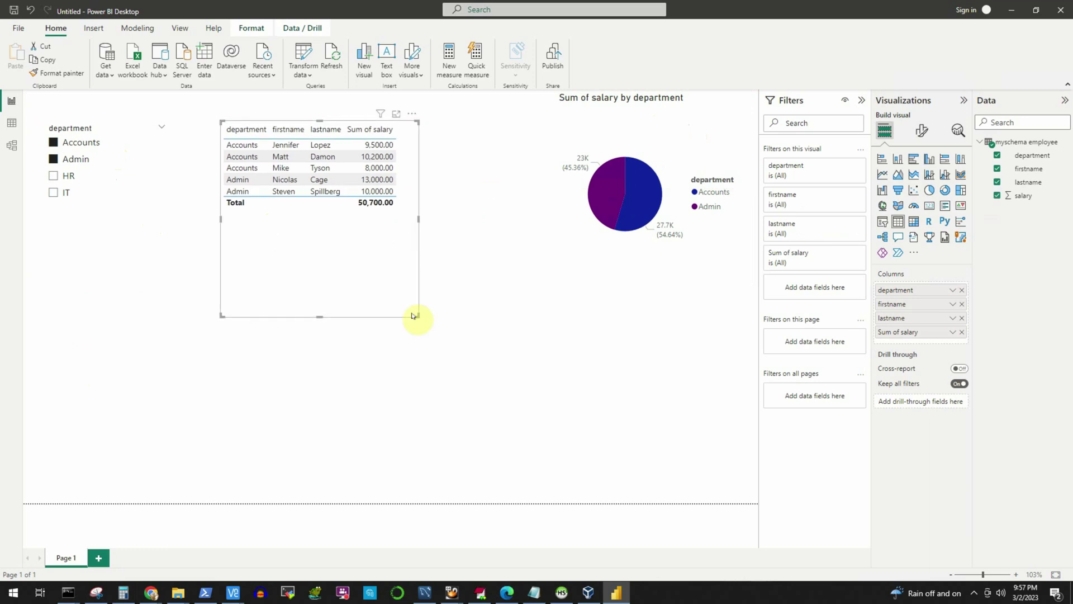
- Align the pie chart's top edge with the employee table and widen the chart leftward to the table's edge
drag(580, 267, 572, 295)
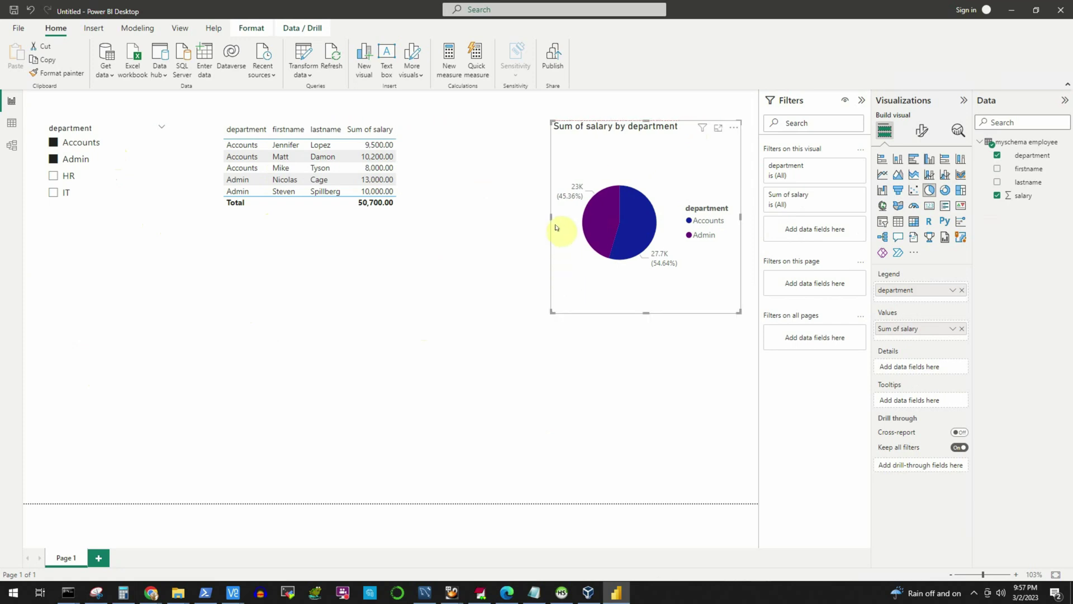
drag(551, 219, 425, 212)
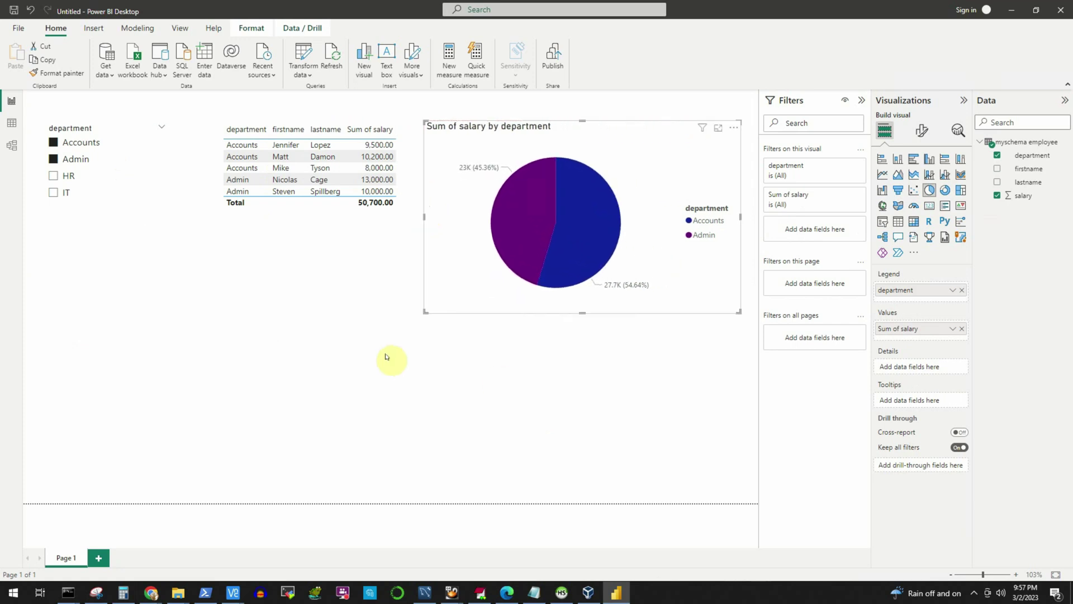
- Add a ribbon chart and stretch it across the lower page from the slicer's left edge to the pie chart's right edge
click(338, 343)
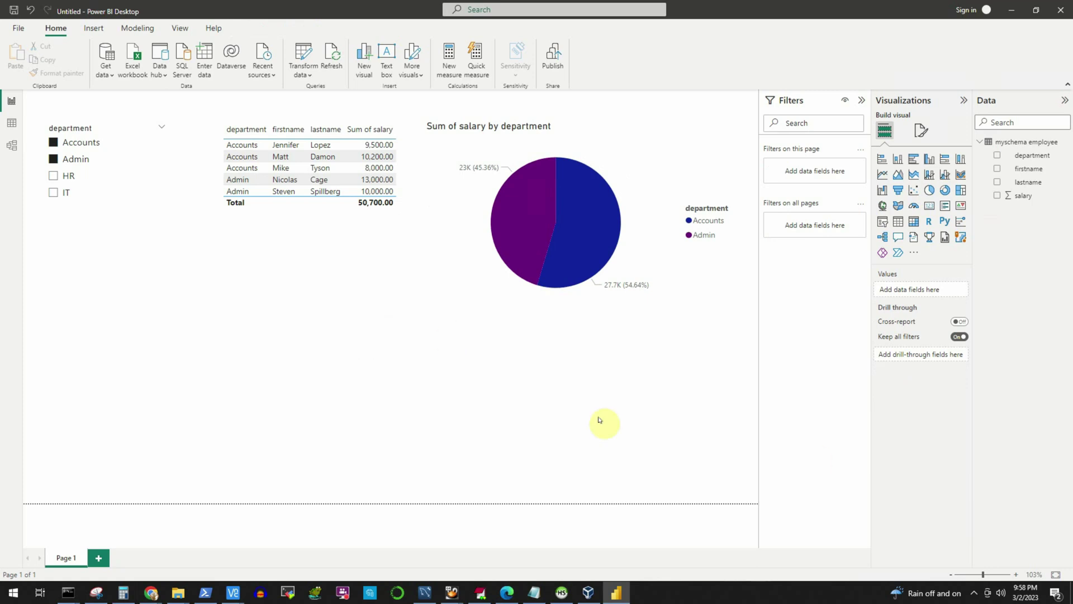
click(958, 176)
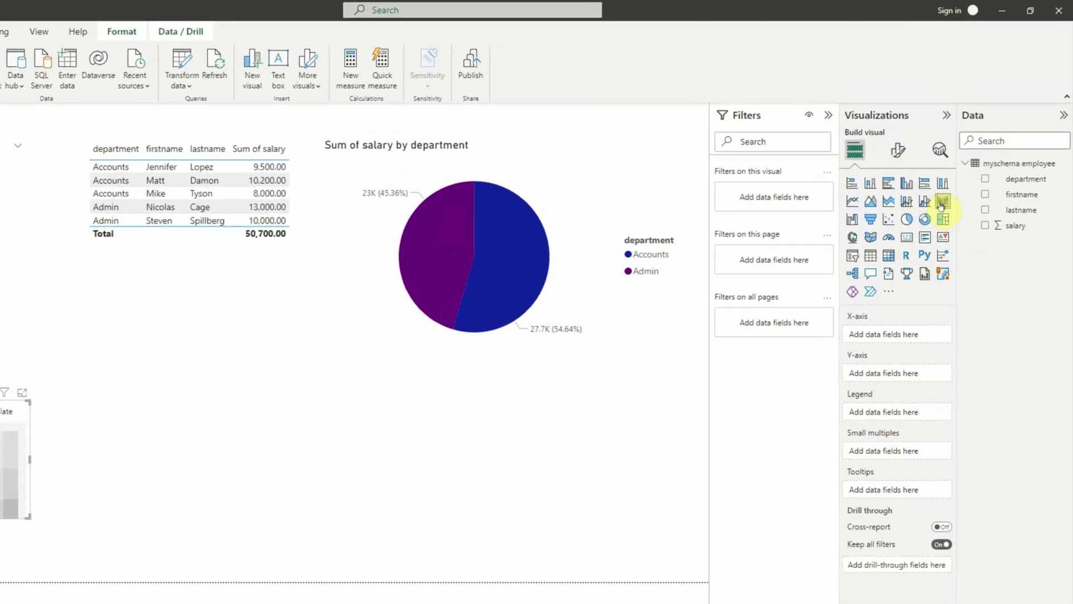
drag(54, 527, 626, 556)
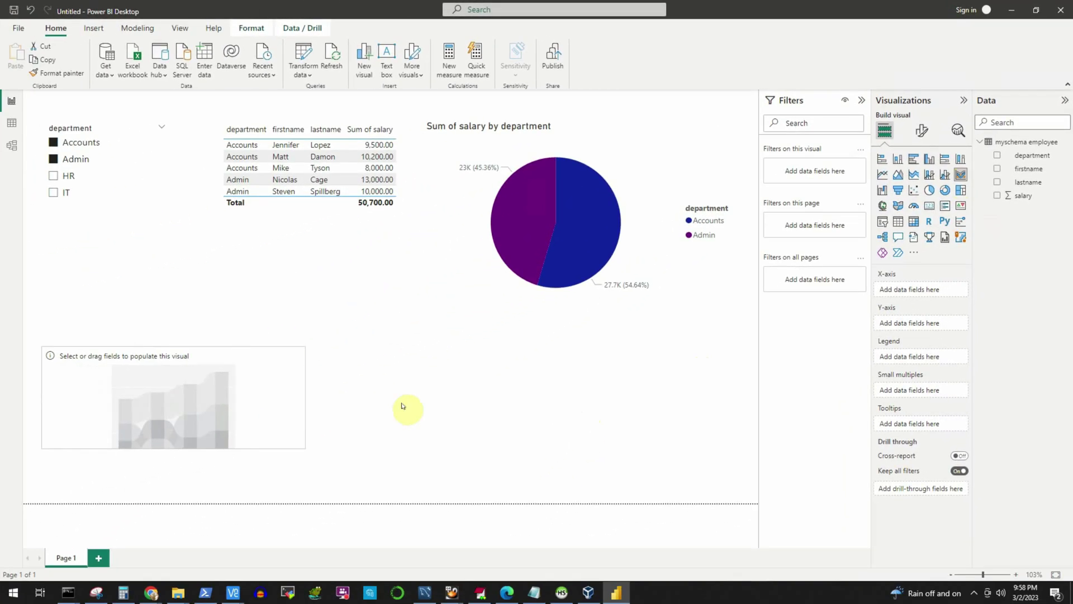
drag(736, 420, 742, 419)
drag(392, 464, 389, 480)
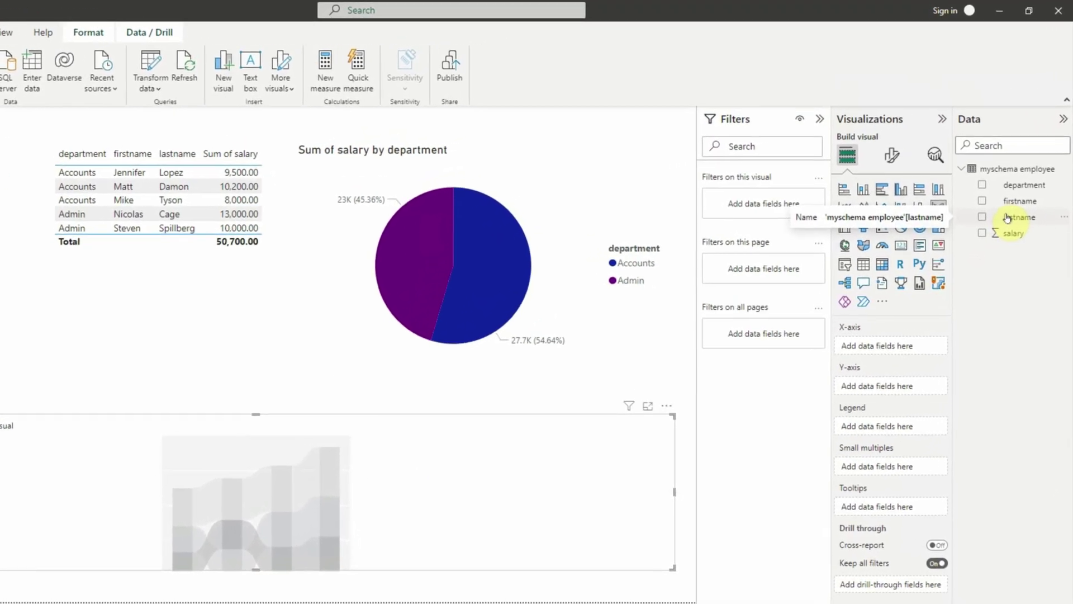
- Put lastname on the ribbon chart's X-axis and salary on its Y-axis
drag(1007, 231, 362, 528)
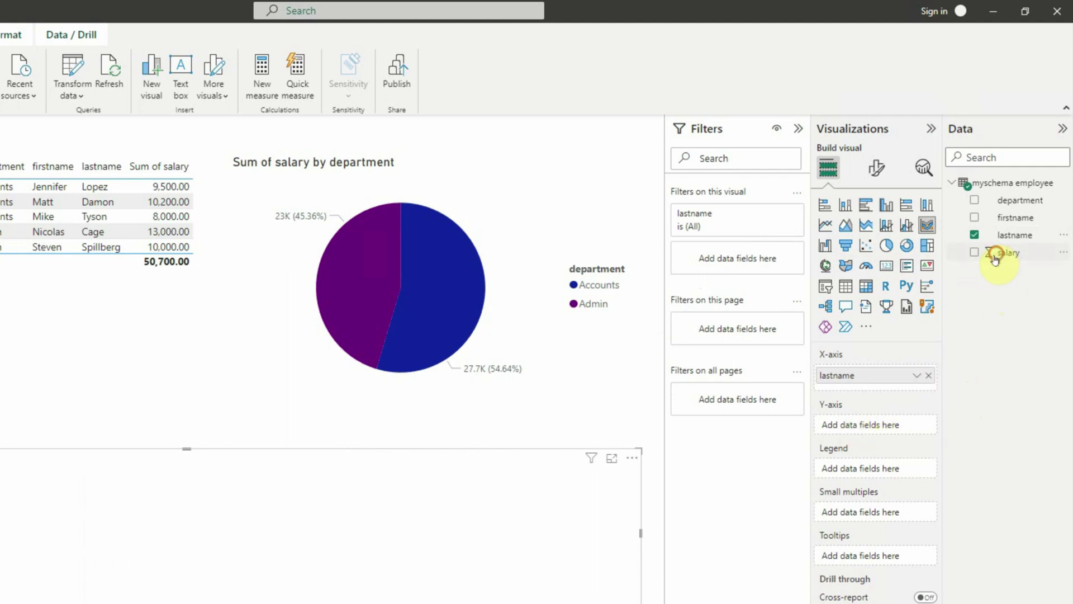
drag(996, 259, 864, 428)
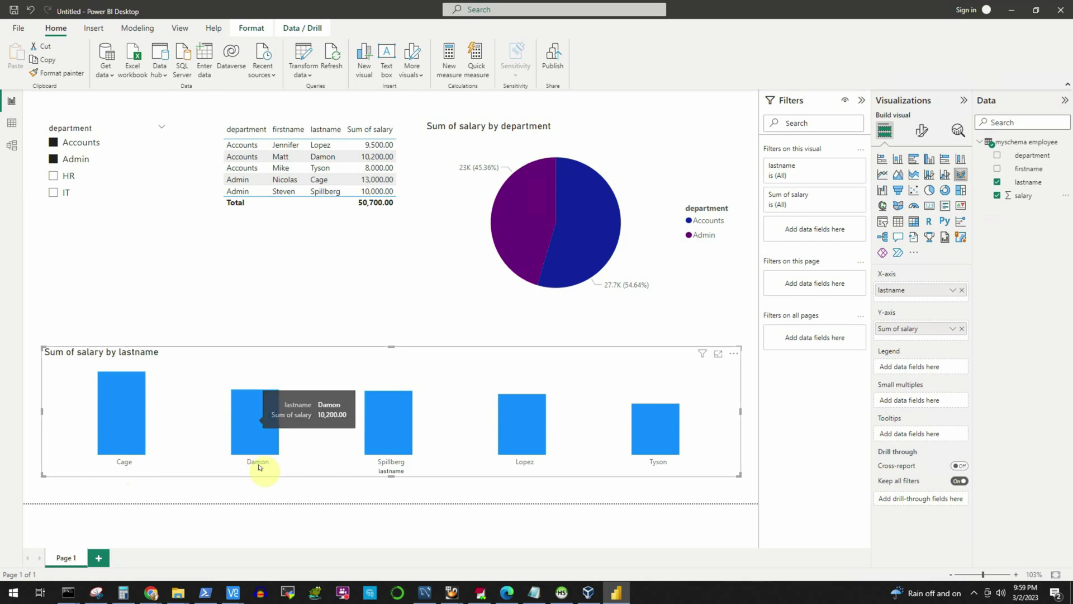
mouse_move(262, 443)
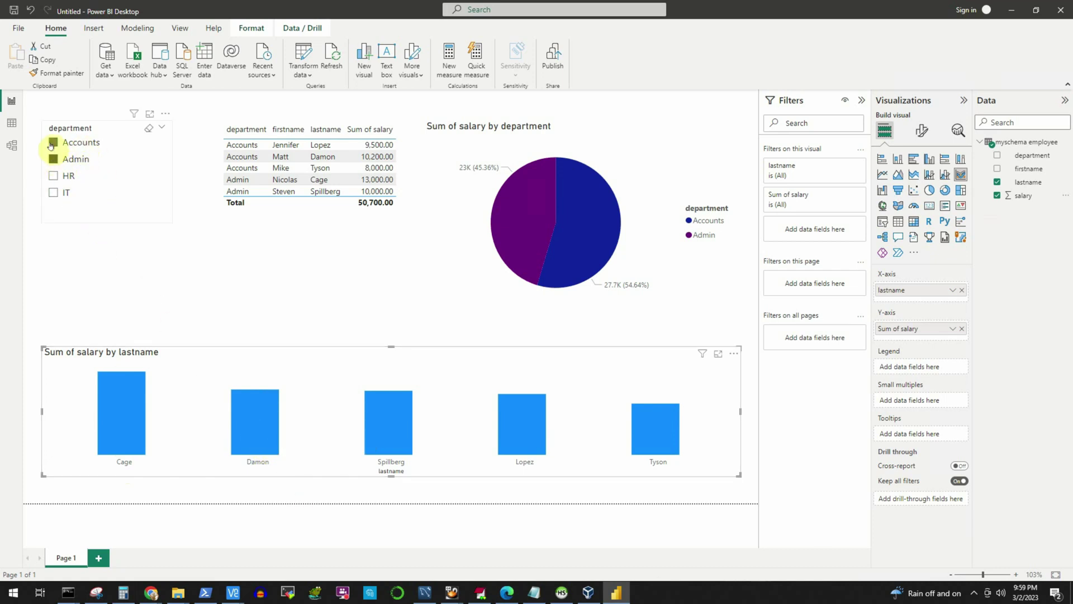
- Clear the Accounts and Admin selections in the department slicer, then deselect the slicer
click(117, 163)
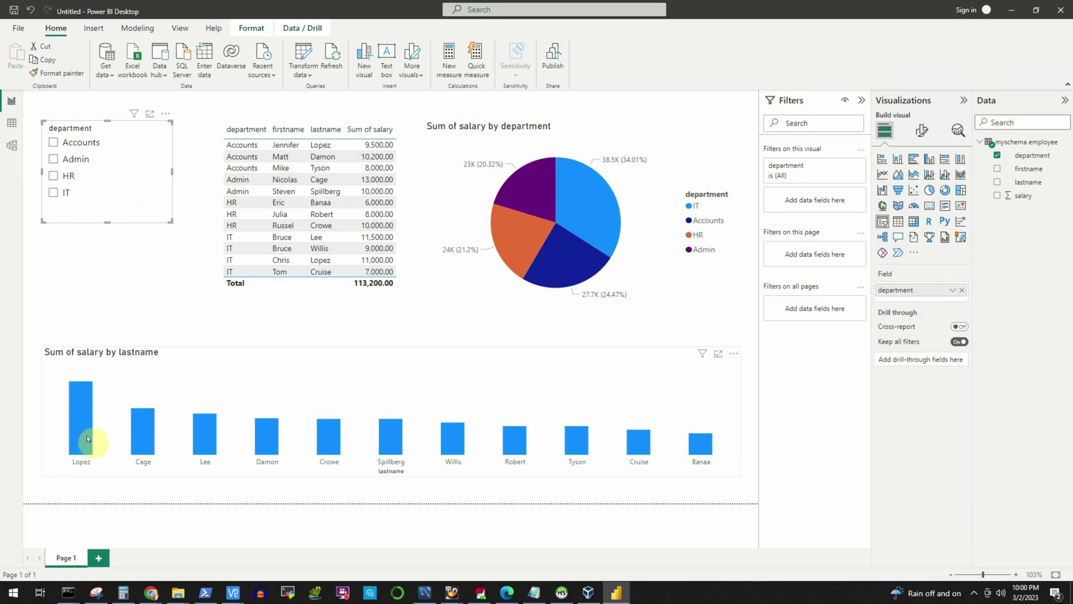
mouse_move(79, 384)
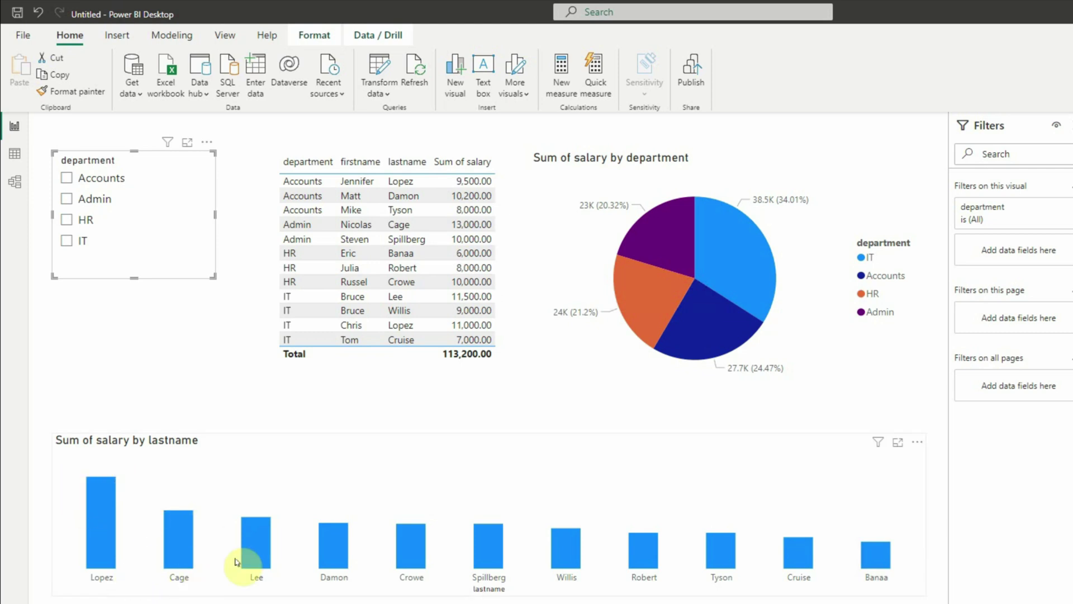
click(620, 421)
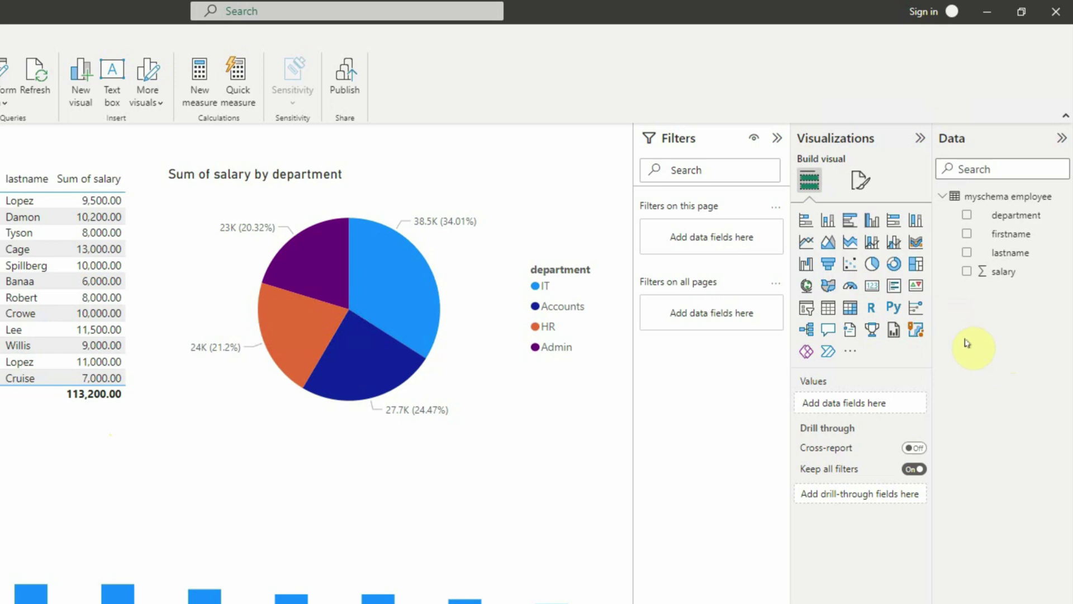
- Add a calculated column to the employee table: FullName = 'myschema employee'[firstname] & " " & 'myschema employee'[lastname]
click(1062, 196)
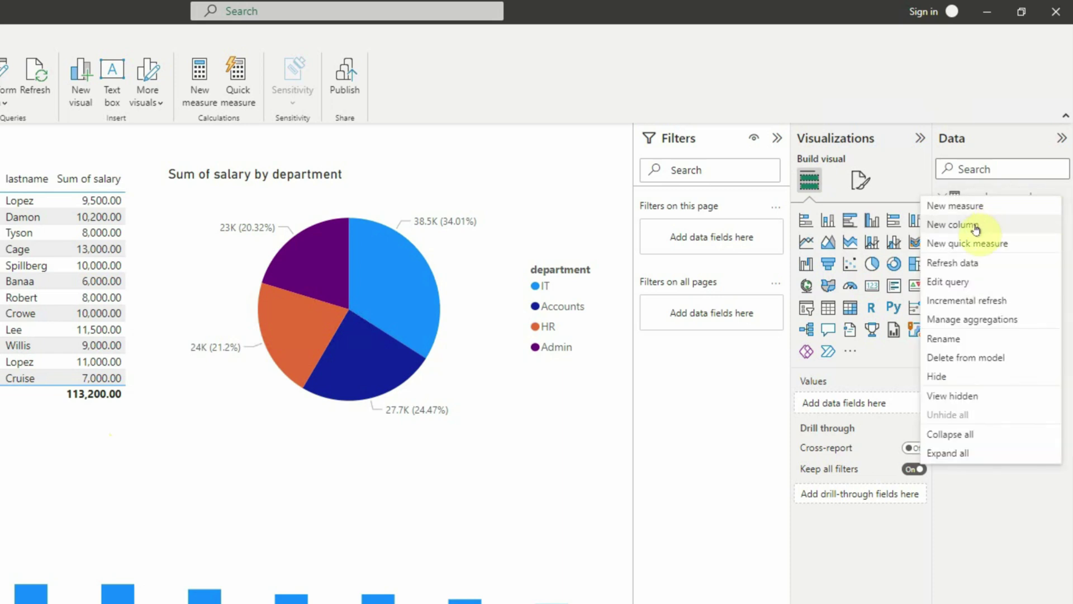
key(Escape)
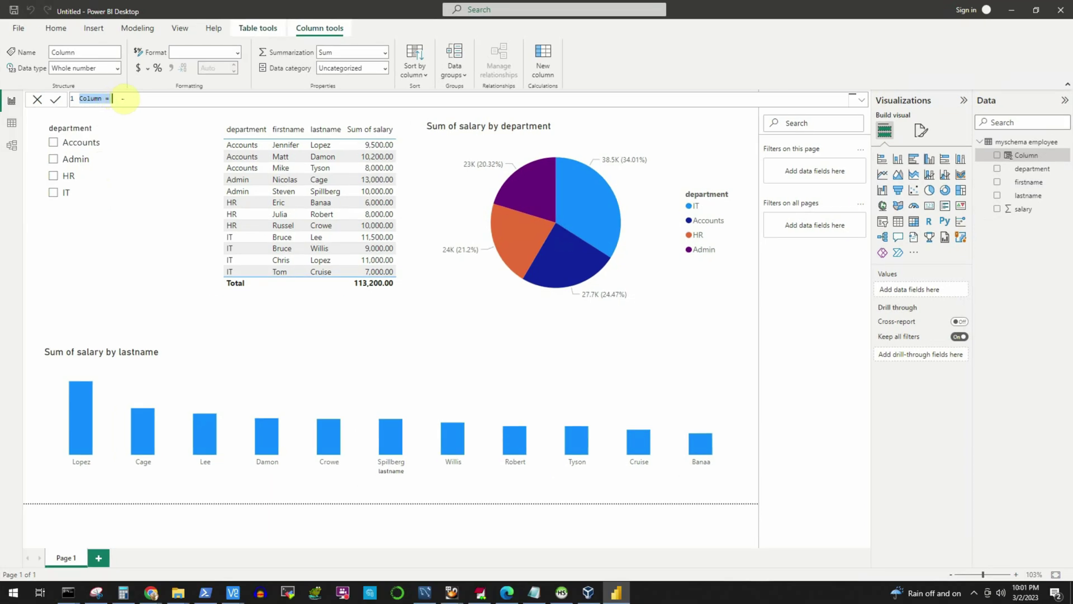
text(Ful)
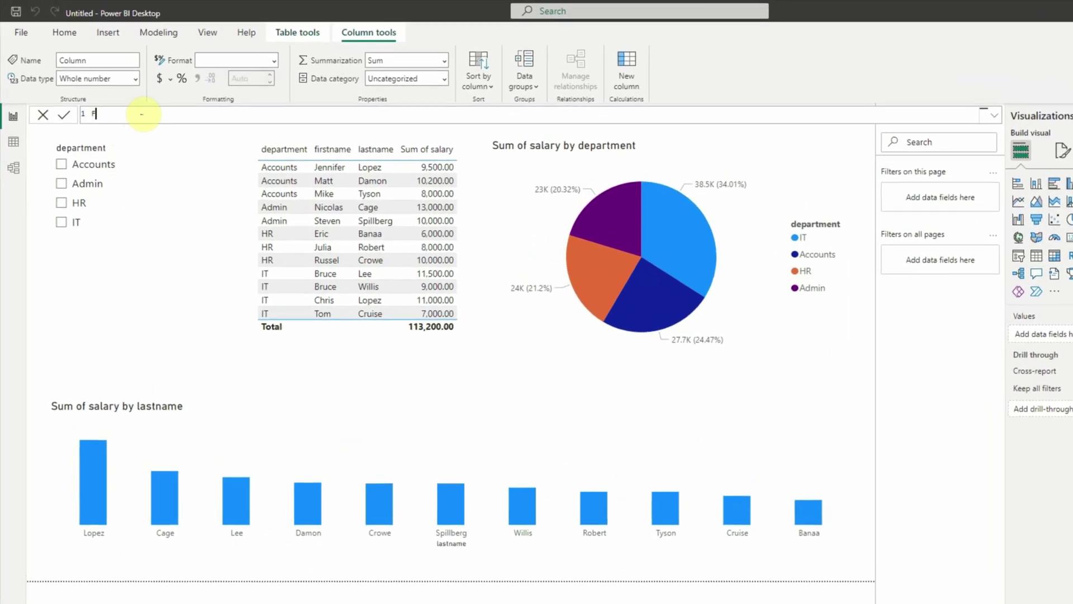
text(l)
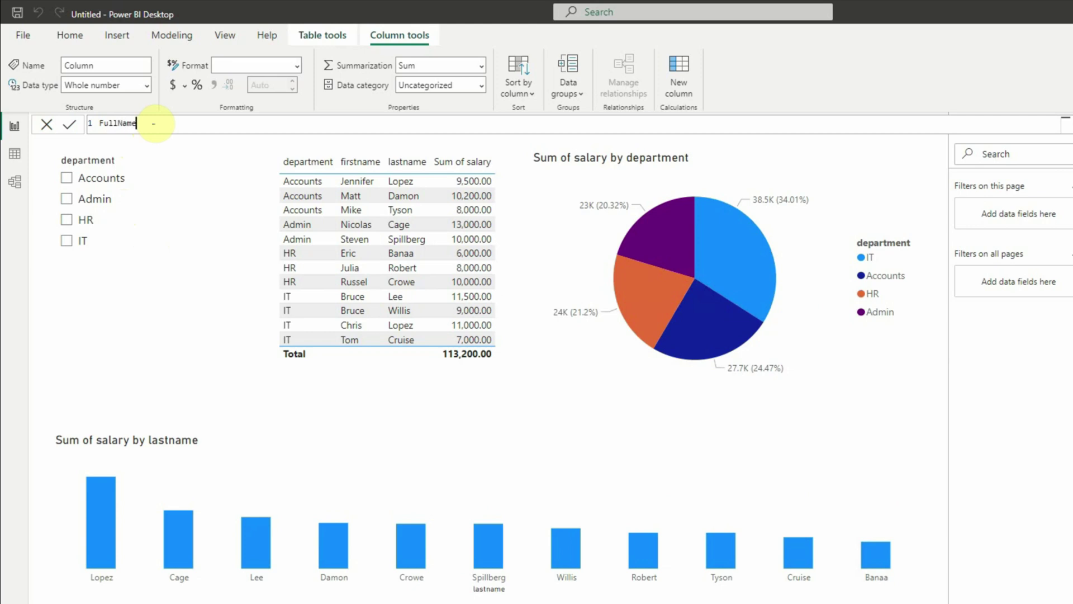
text(Name = 'myschema employee'[firstname] & " " &)
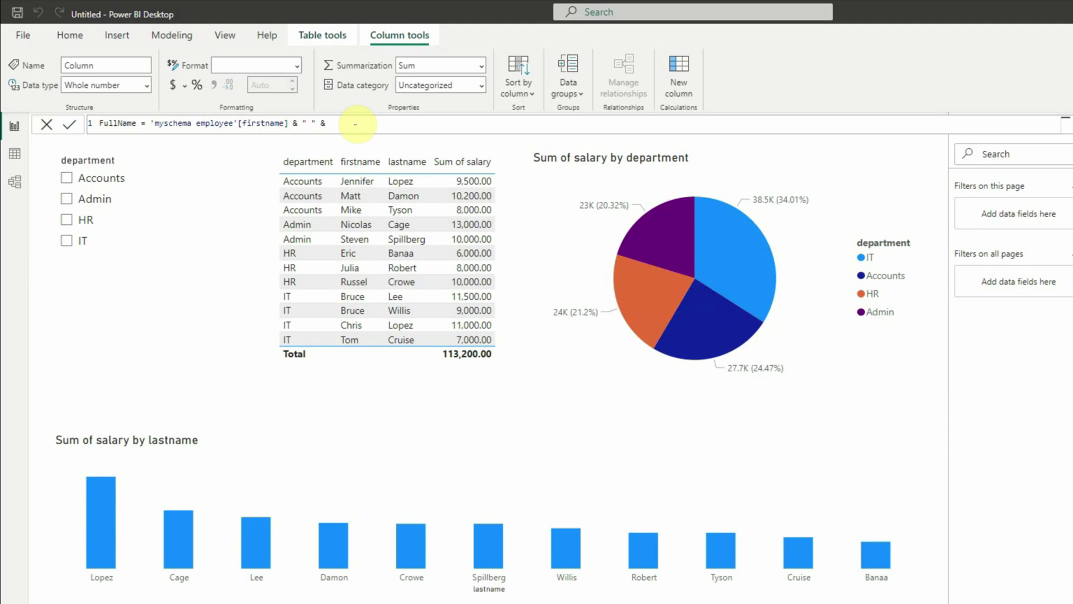
text(las)
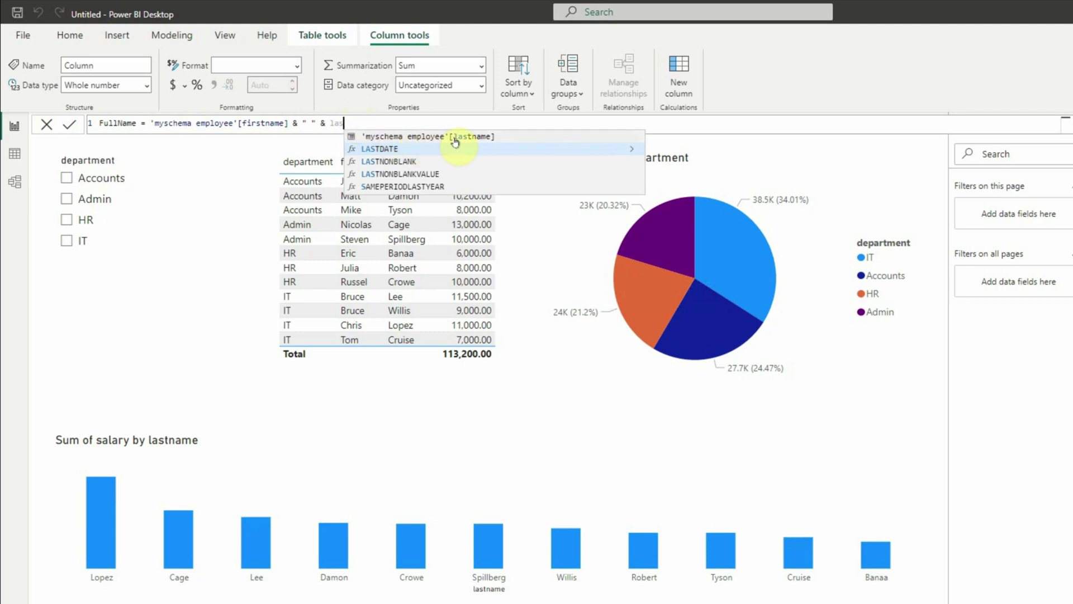
click(425, 140)
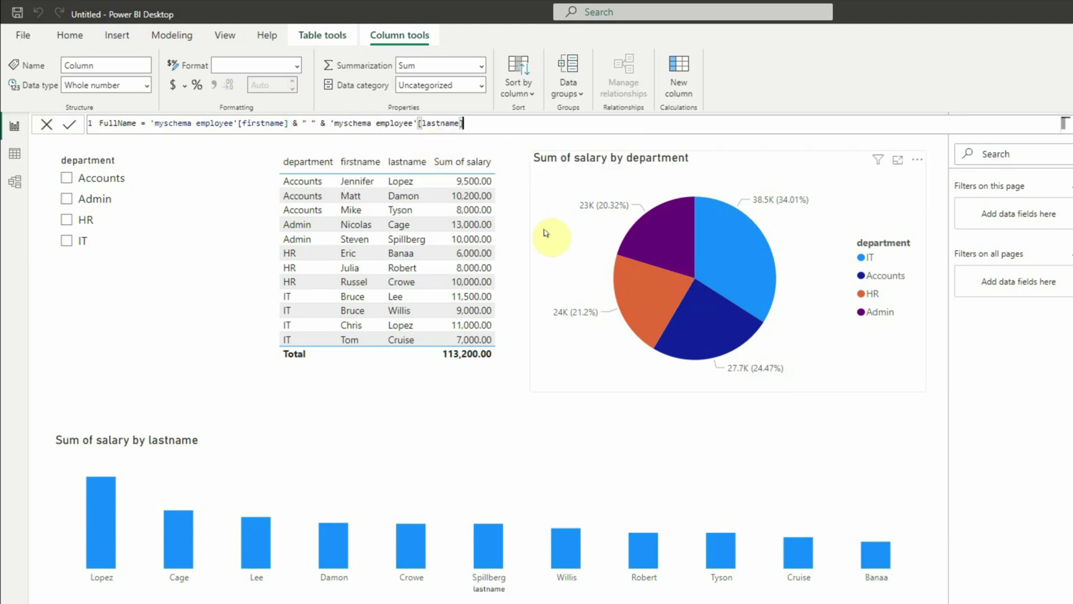
click(517, 118)
key(Return)
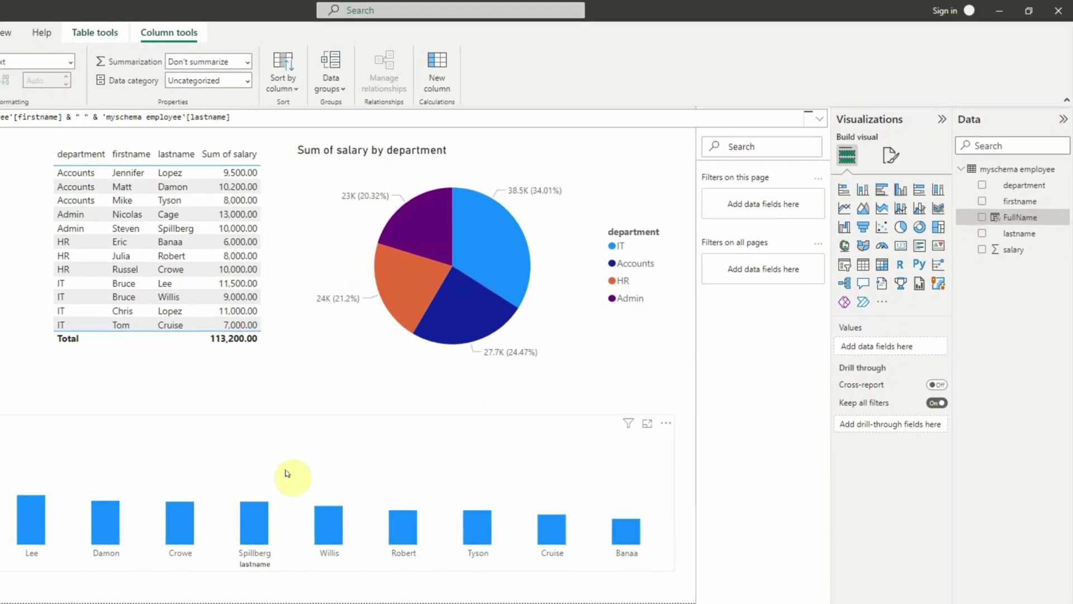
- Replace lastname with FullName on the ribbon chart's X-axis
click(287, 474)
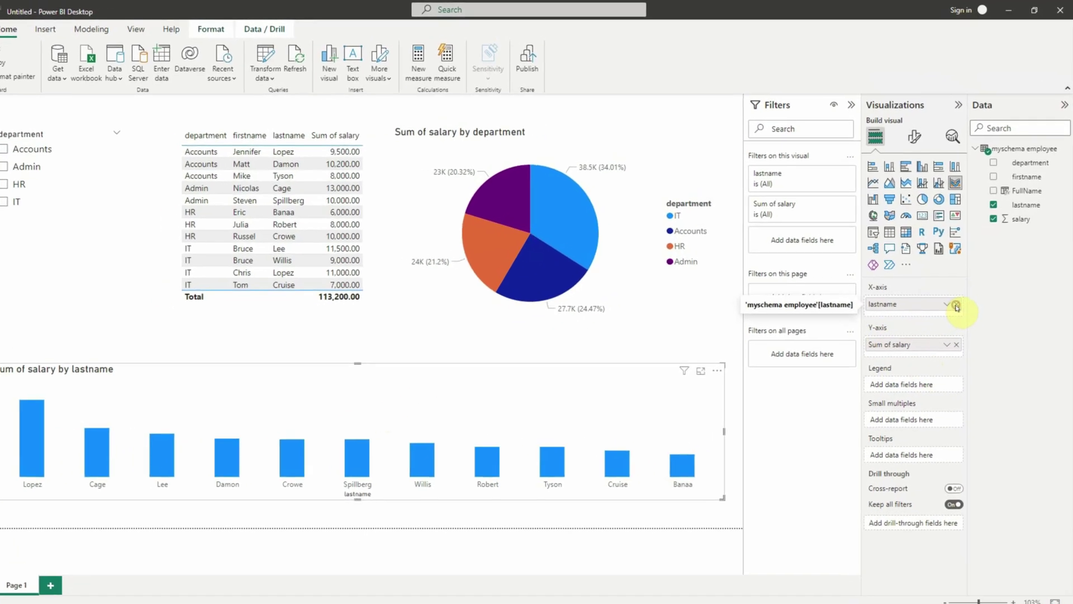
click(962, 294)
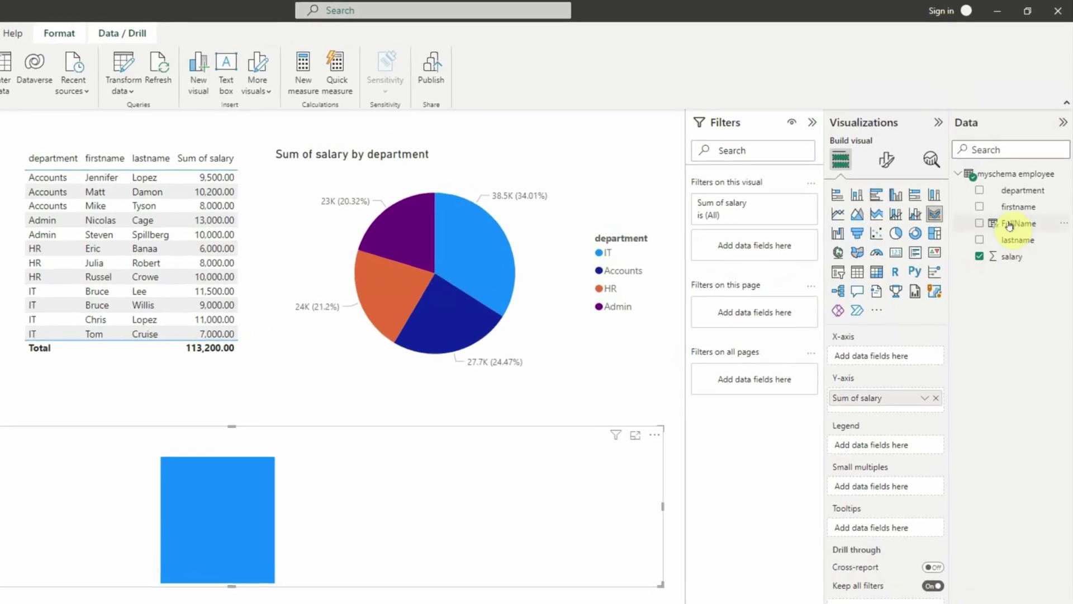
drag(1010, 225, 887, 353)
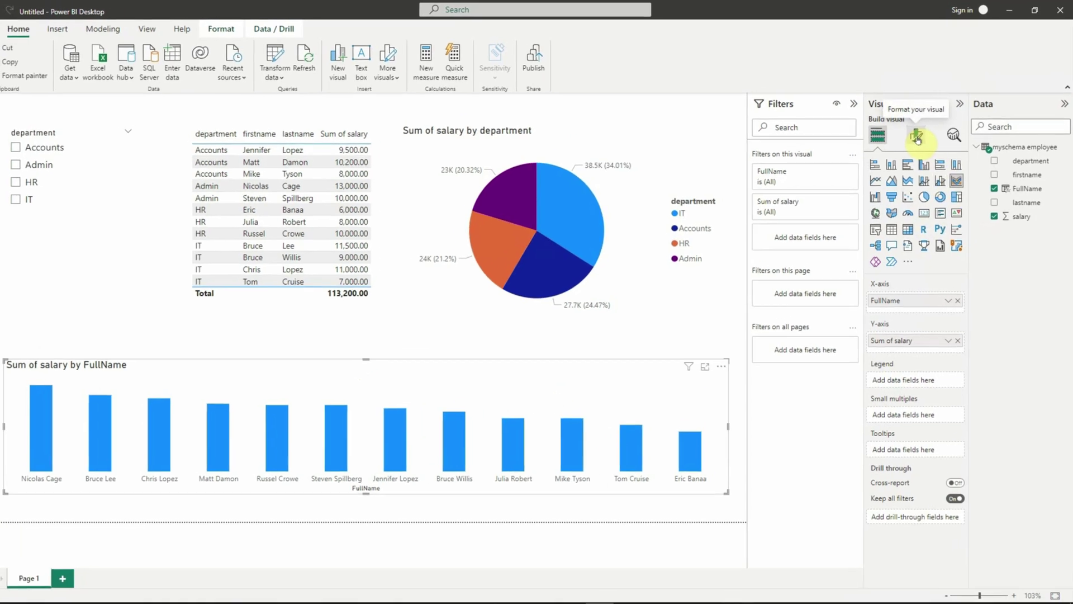
- Turn on data labels for the ribbon chart and set their position to Inside end
click(917, 137)
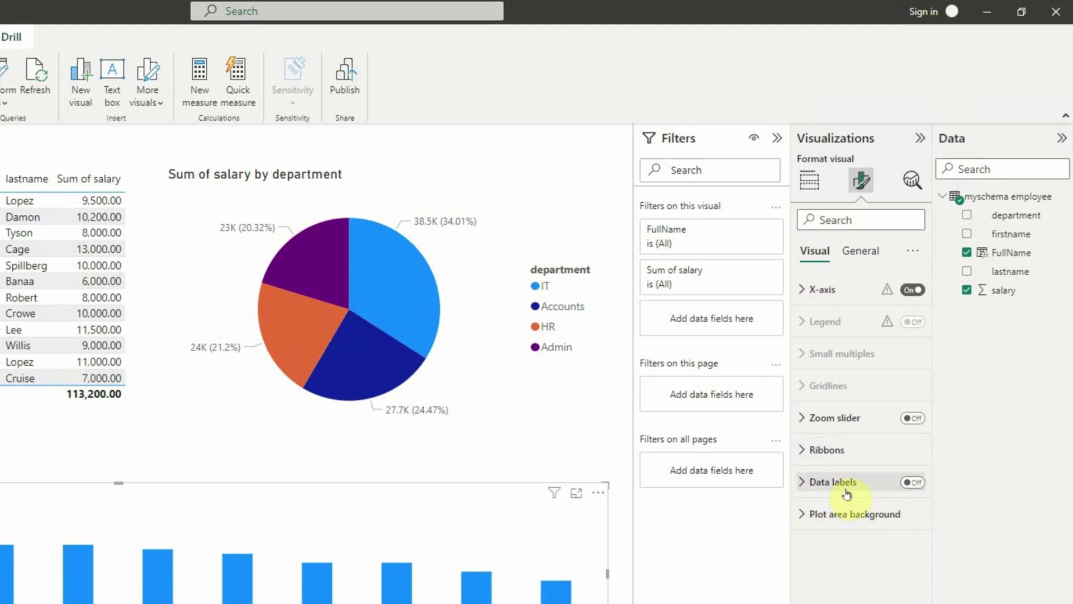
click(915, 484)
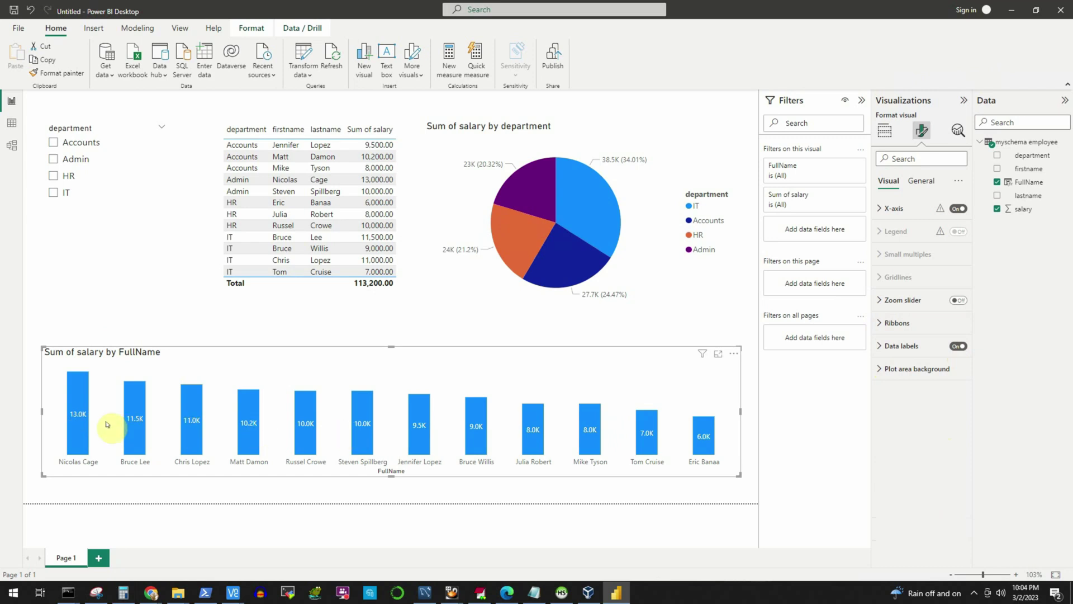
click(876, 351)
scroll(927, 463, down, 1)
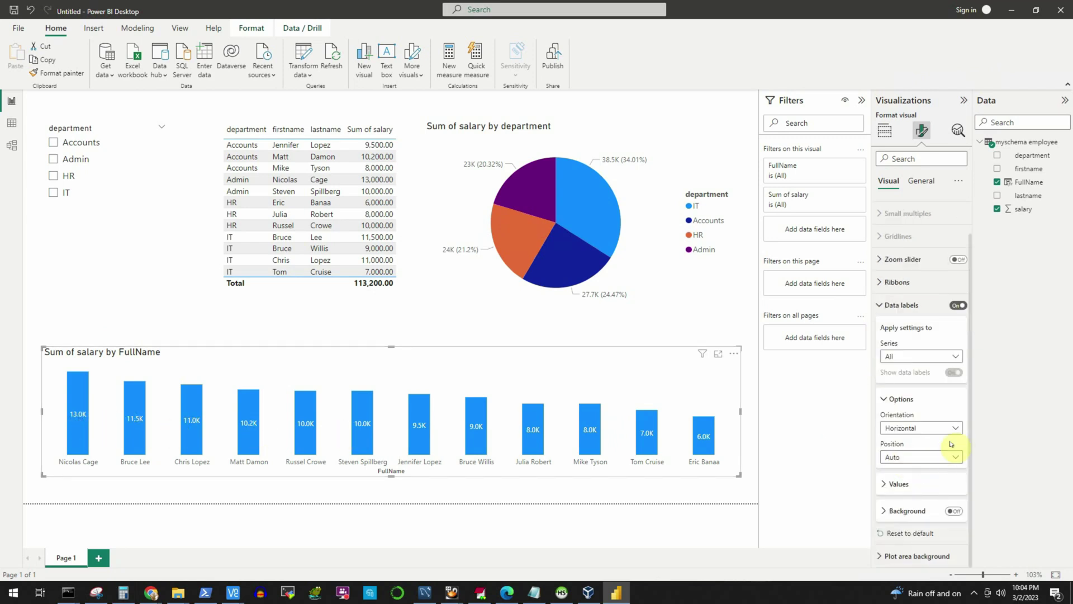
click(913, 460)
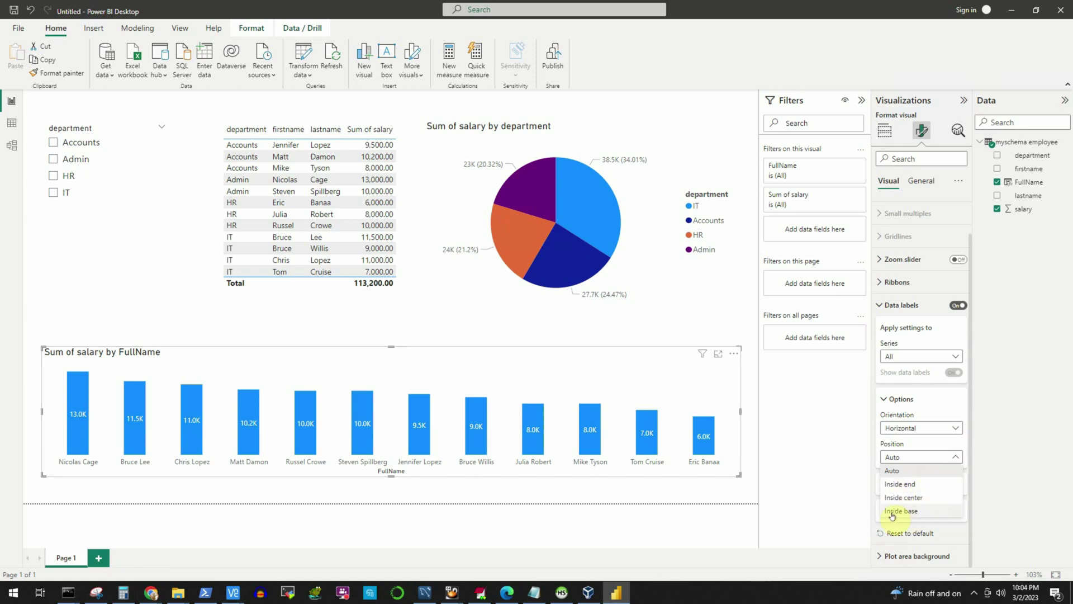
click(918, 486)
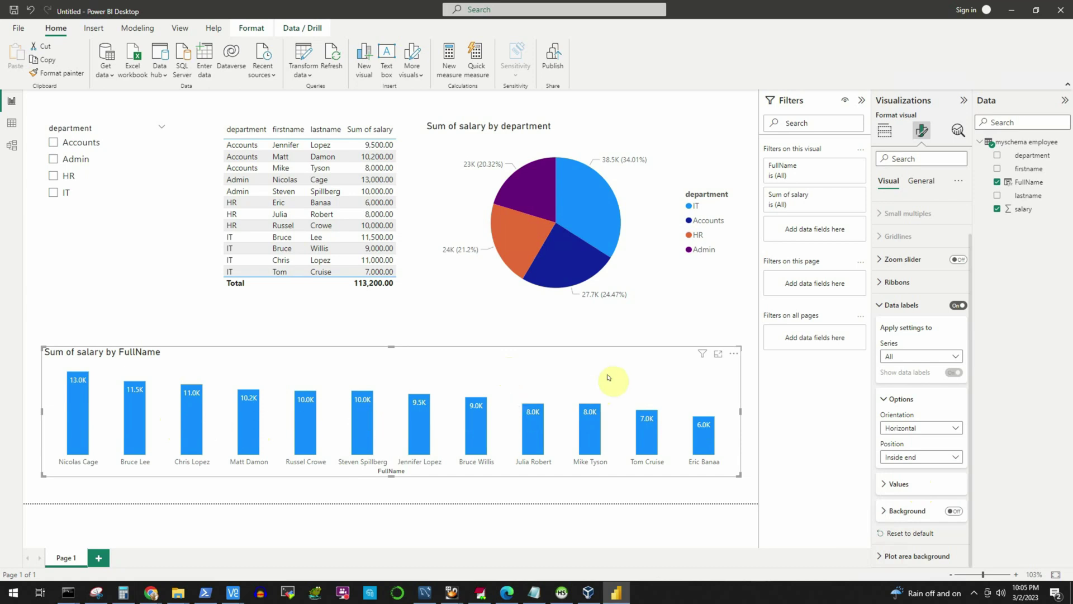
click(564, 379)
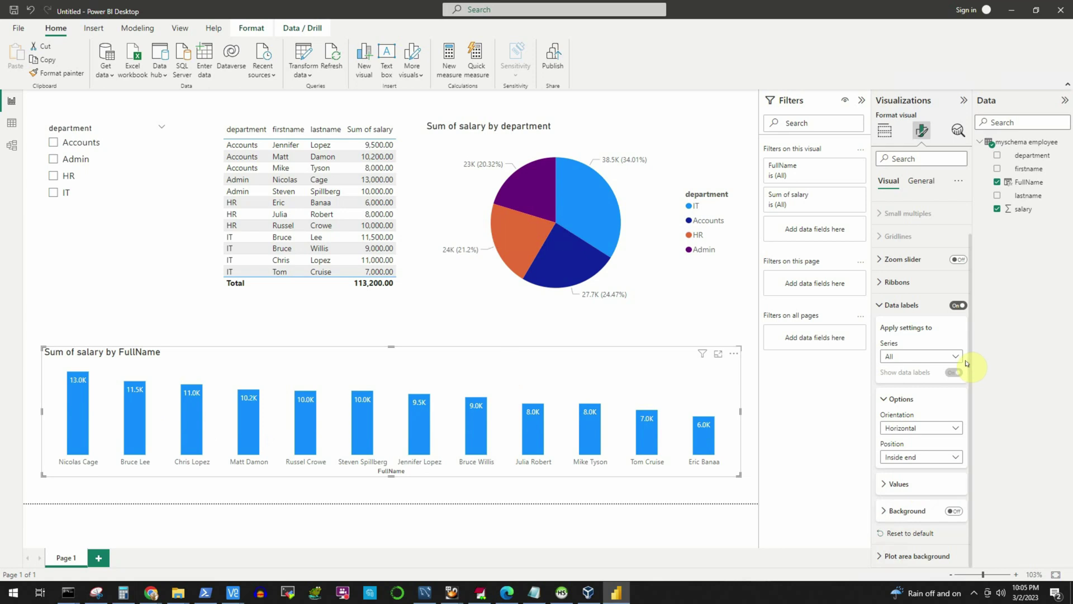
- Open conditional formatting for the default ribbon color and set the format style to Rules
click(880, 307)
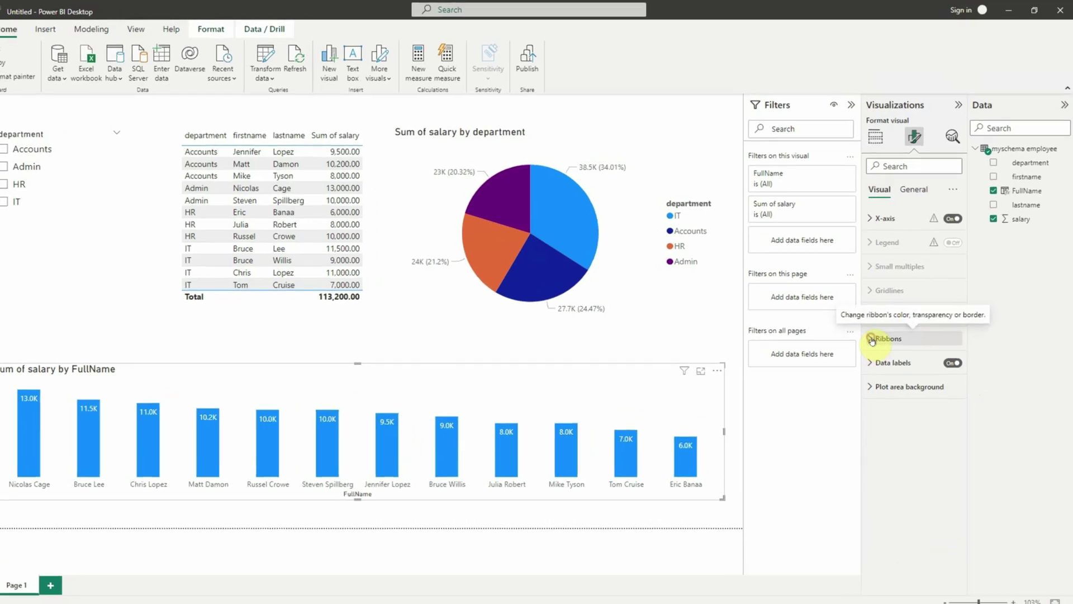
click(872, 339)
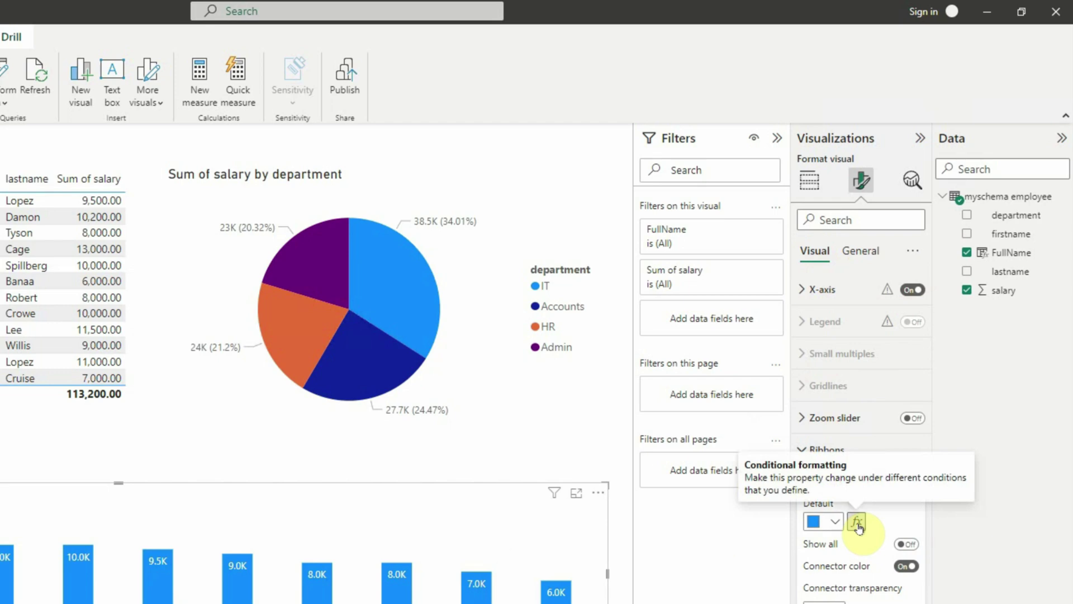
click(857, 523)
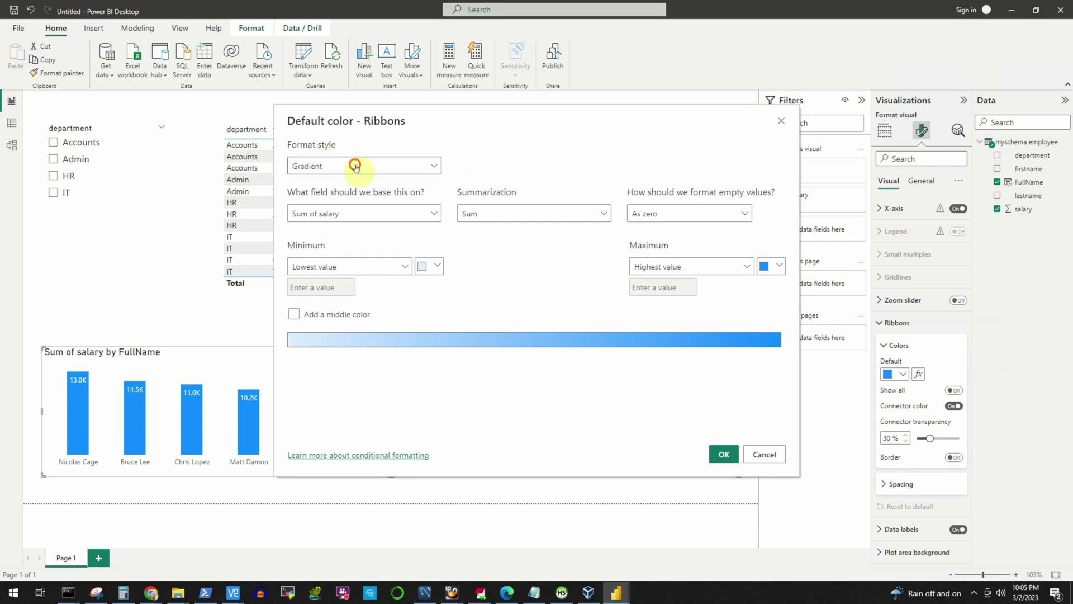
click(336, 165)
click(313, 192)
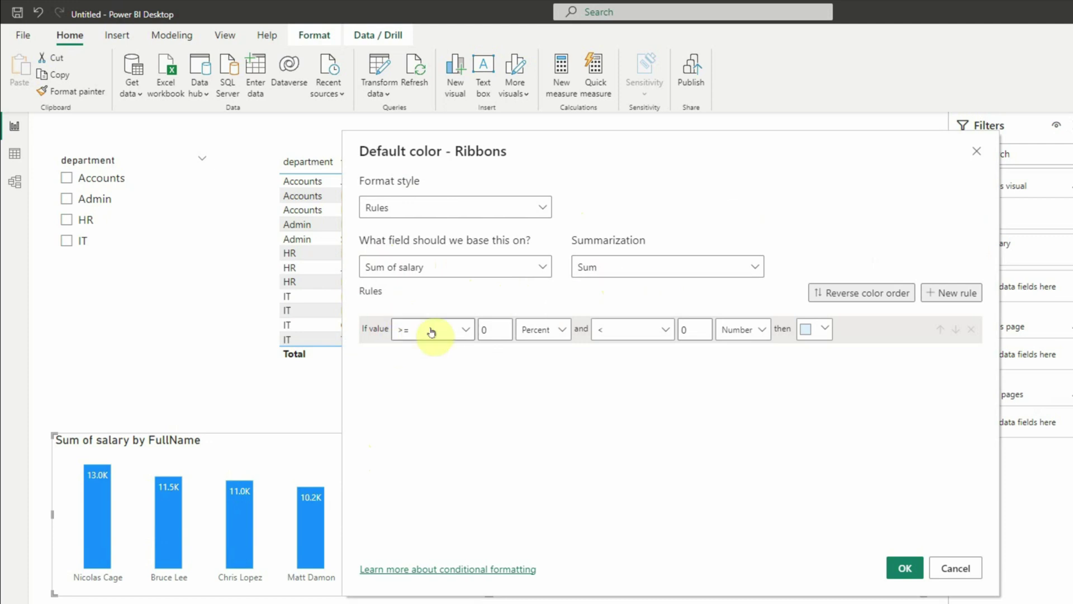
- Set the first color rule's range to >= 0 and < 8000, with the lower limit as Number
click(493, 332)
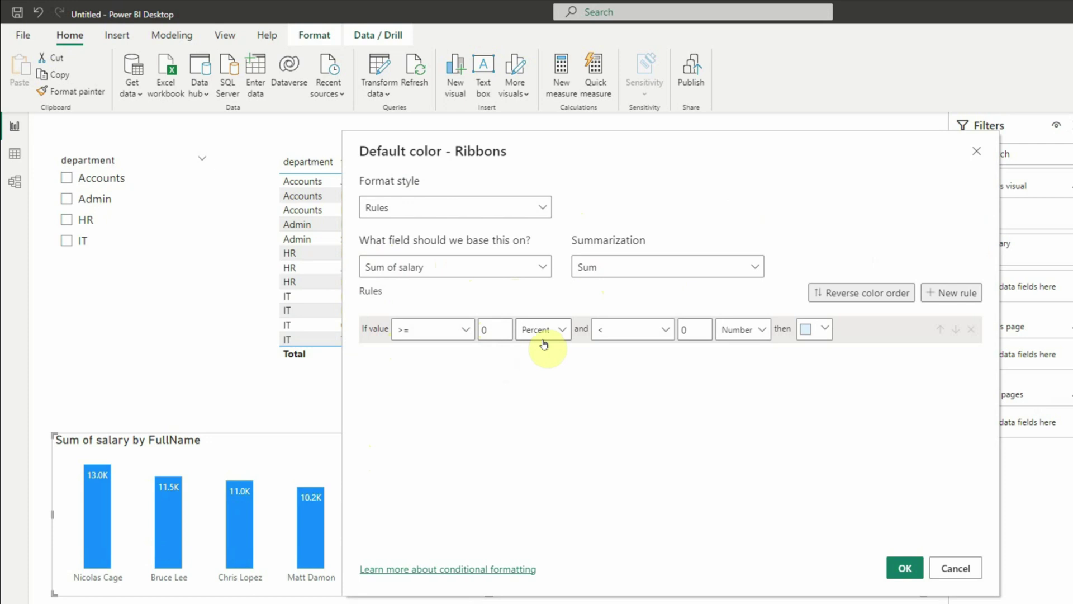
click(561, 336)
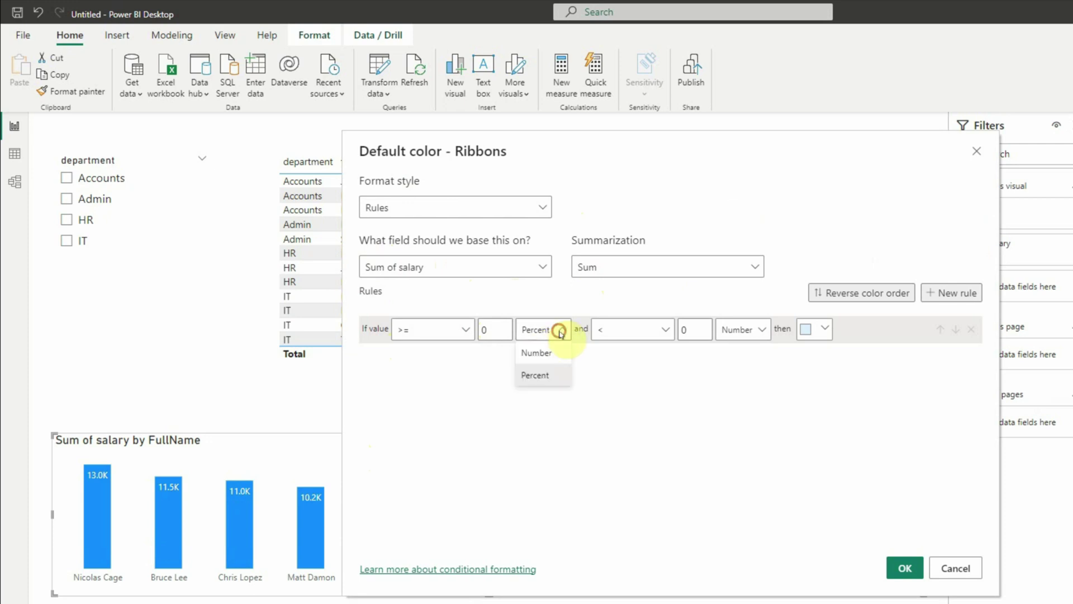
click(546, 351)
click(696, 329)
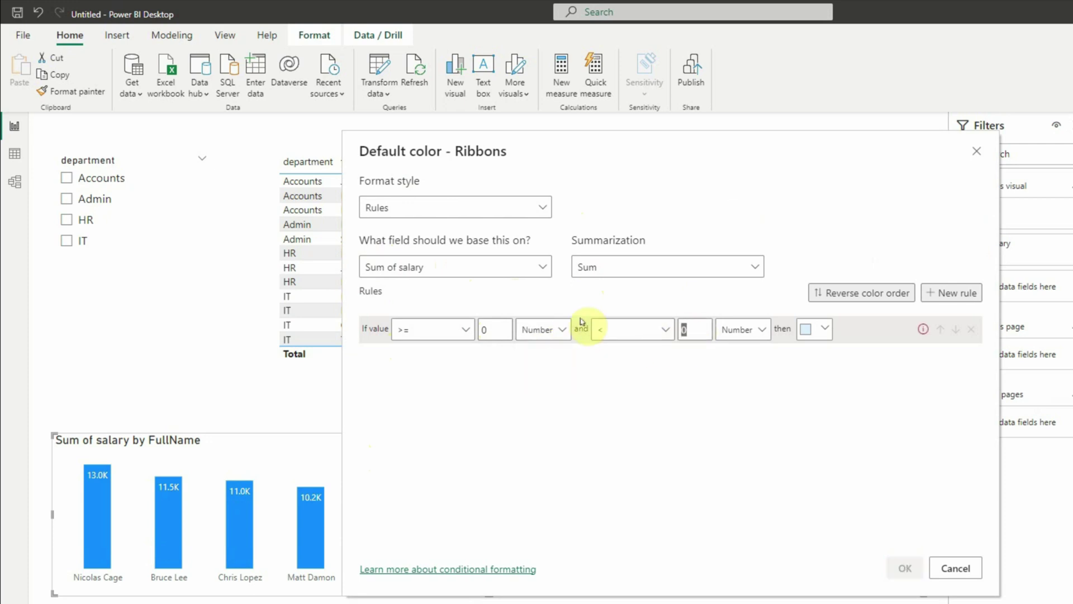
text(8000)
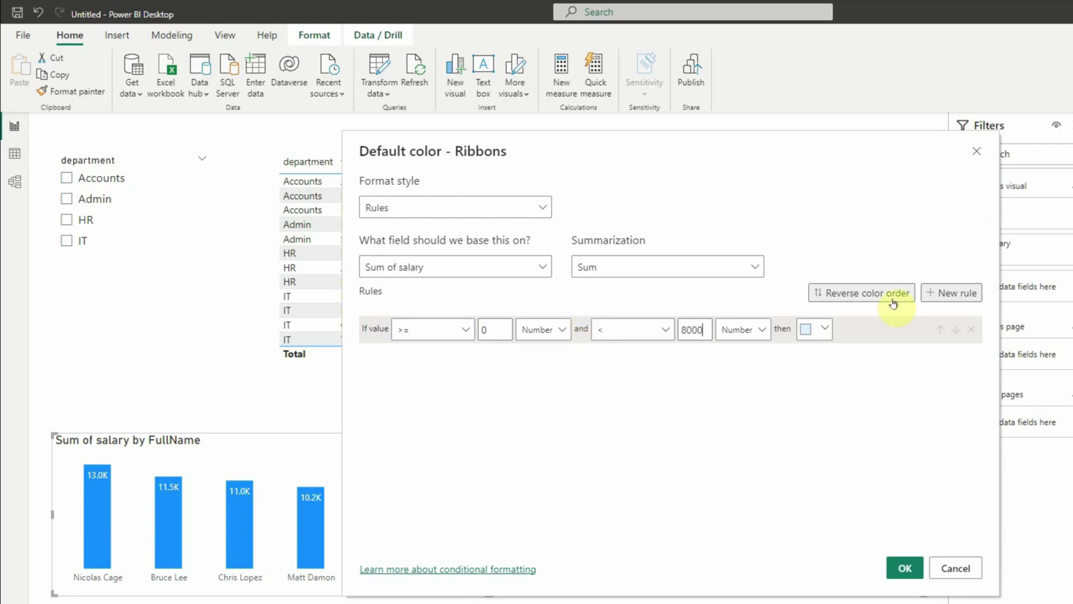
- Set the first rule's color to blue and add a second rule for >= 8000 Number and < 10000 Number
click(822, 330)
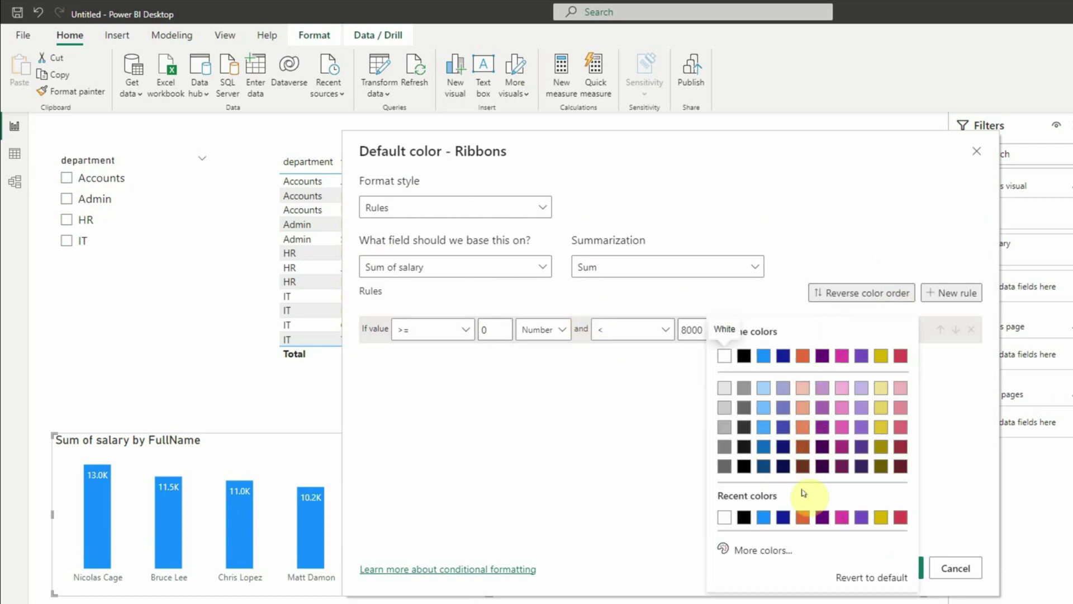
click(766, 518)
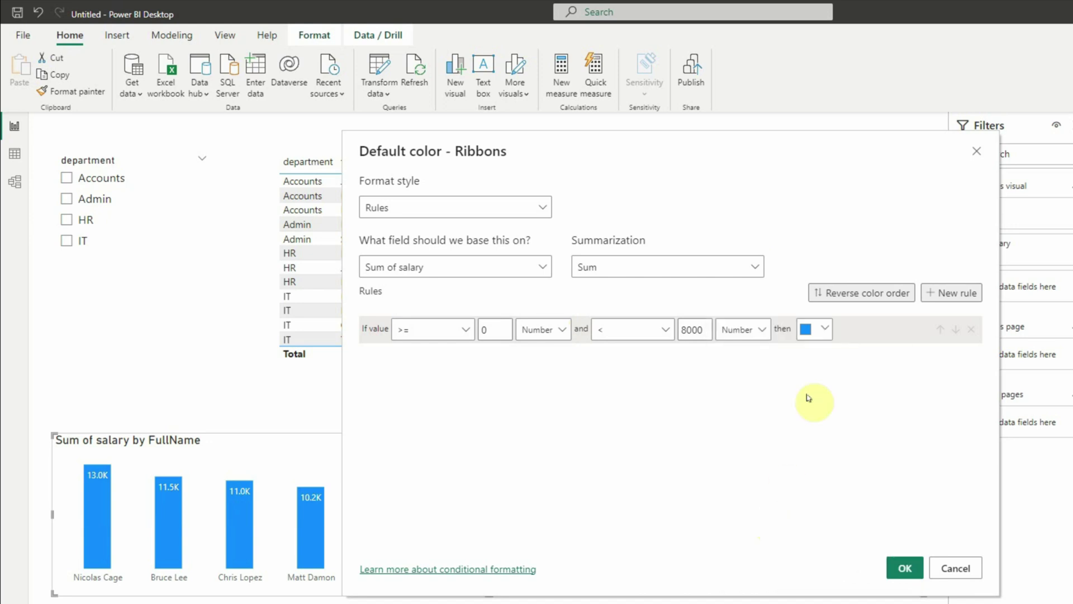
click(953, 295)
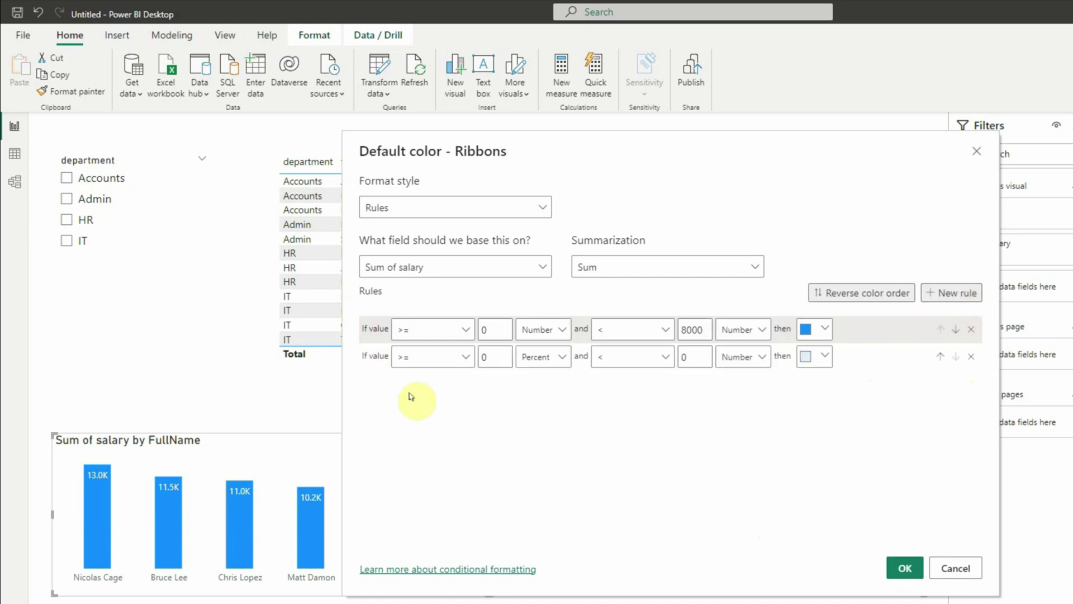
click(492, 357)
text(8)
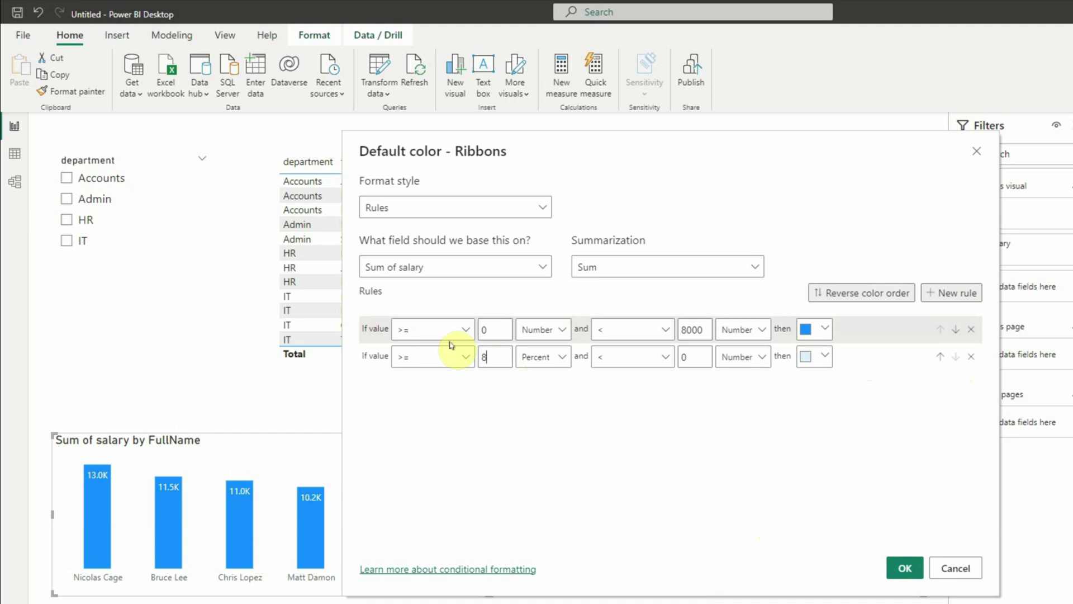
text(000)
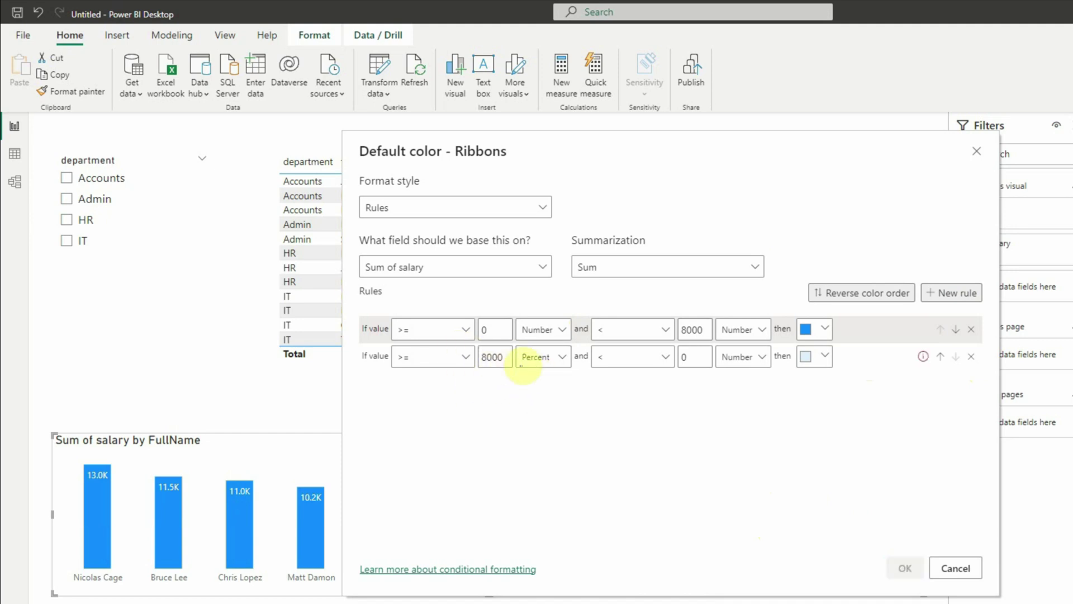
click(544, 358)
click(534, 378)
key(Tab)
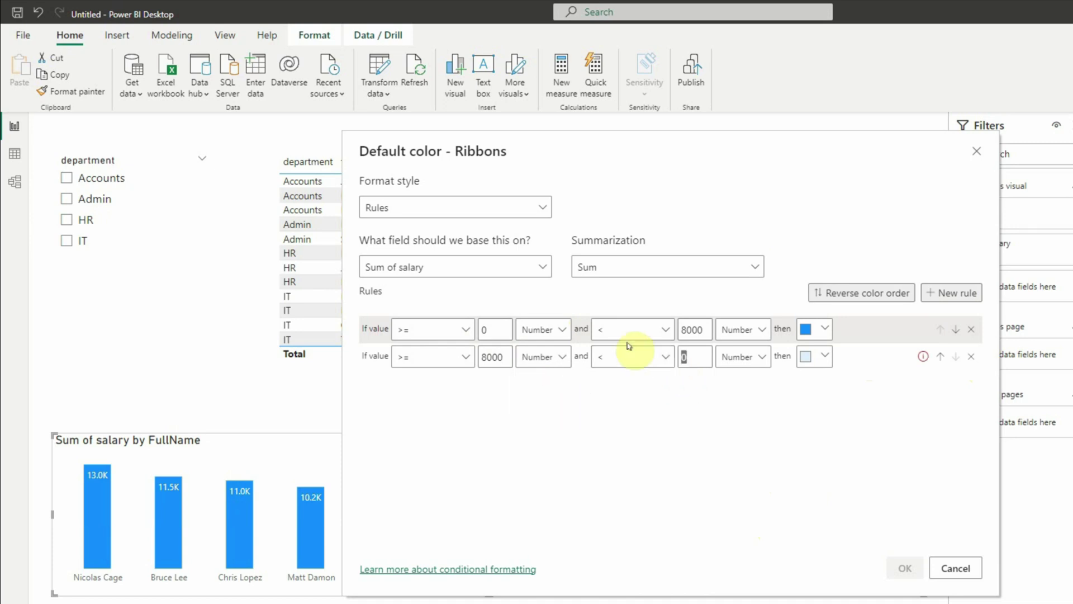
text(10000)
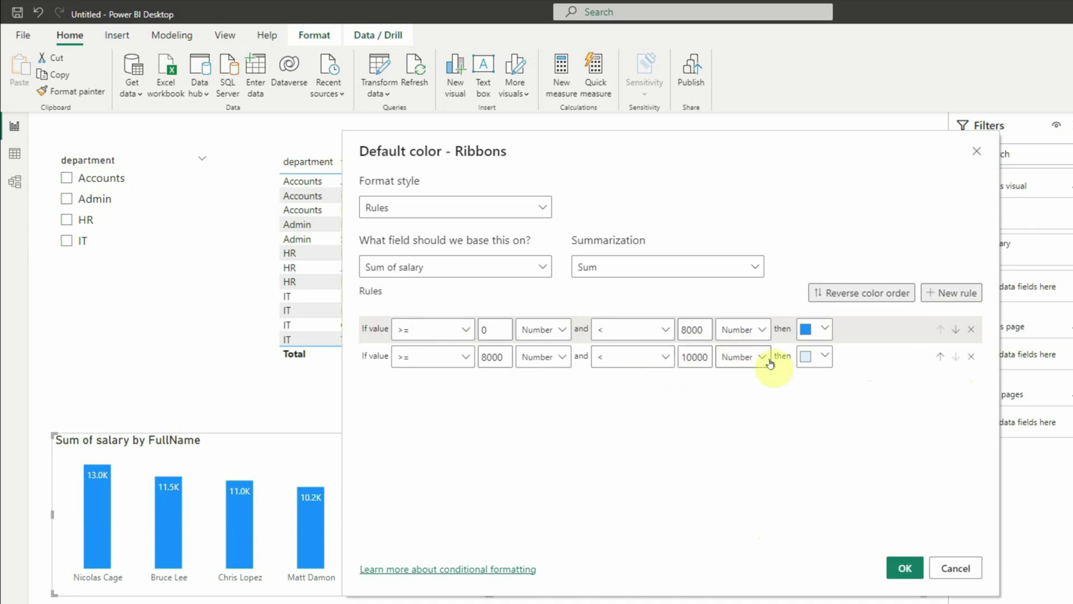
- Set the second color rule to the custom bright green #84FF00
click(821, 358)
click(826, 359)
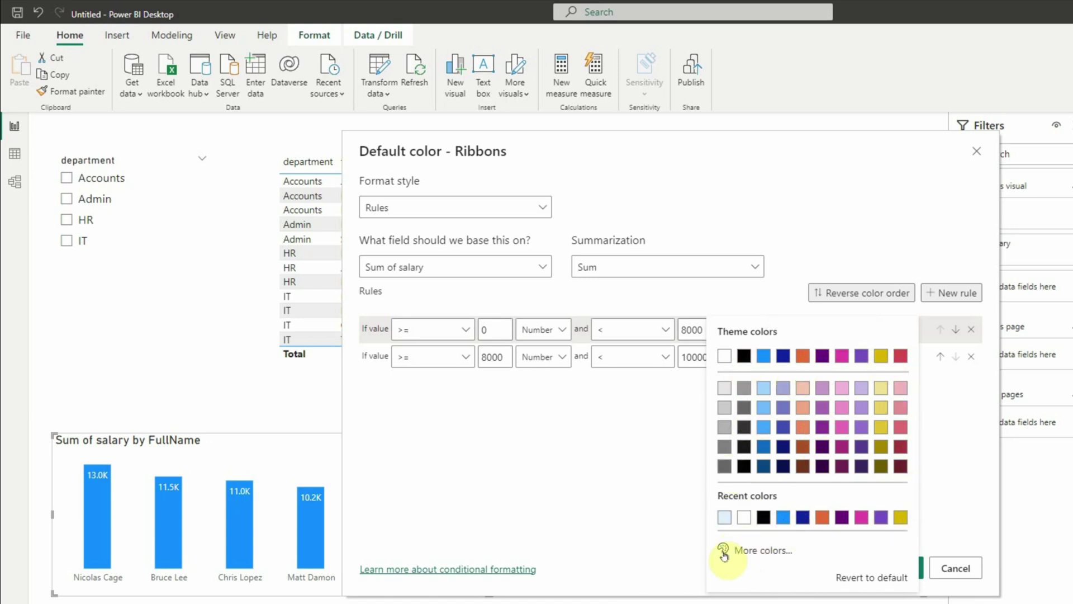
click(759, 550)
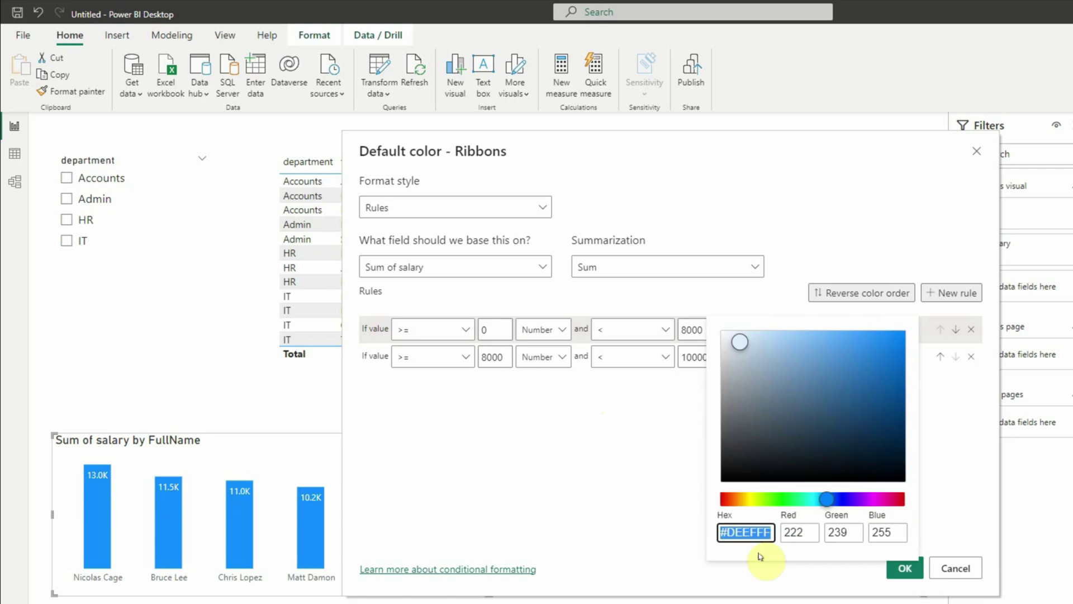
drag(835, 498, 768, 507)
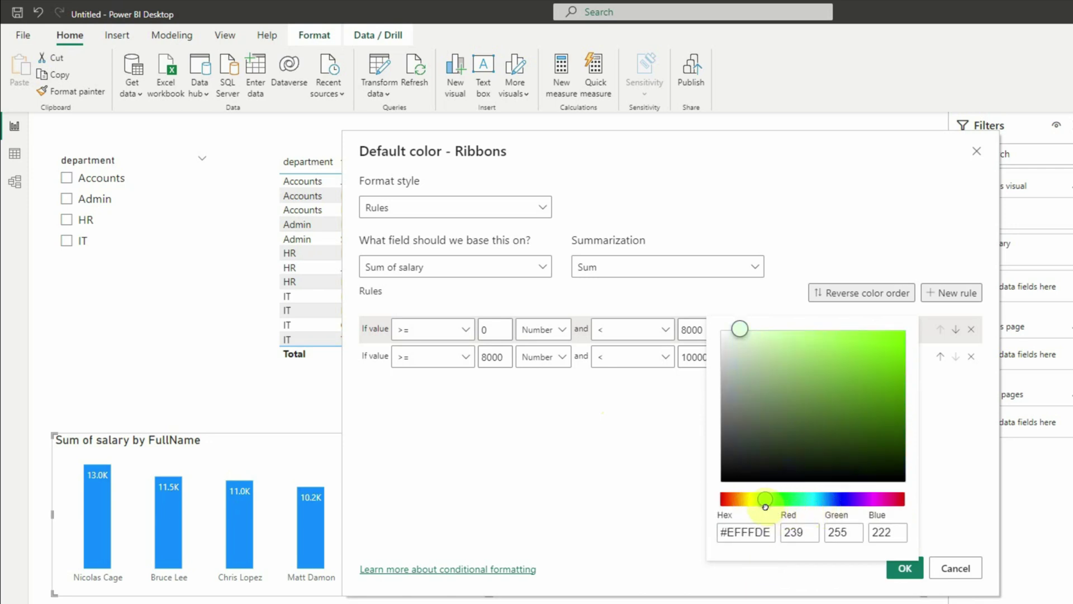
drag(834, 338, 912, 334)
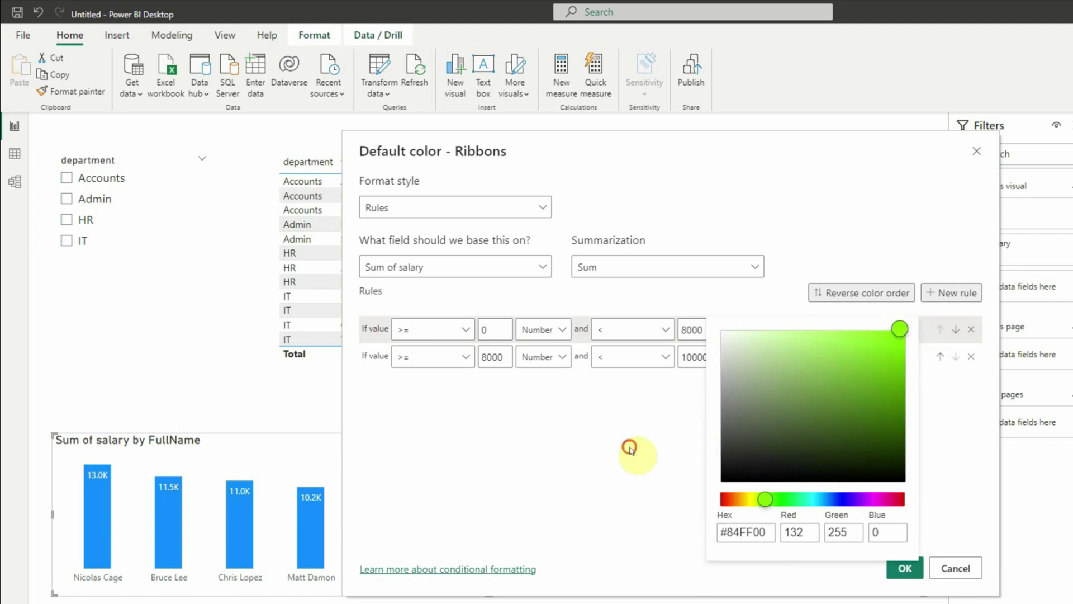
click(629, 447)
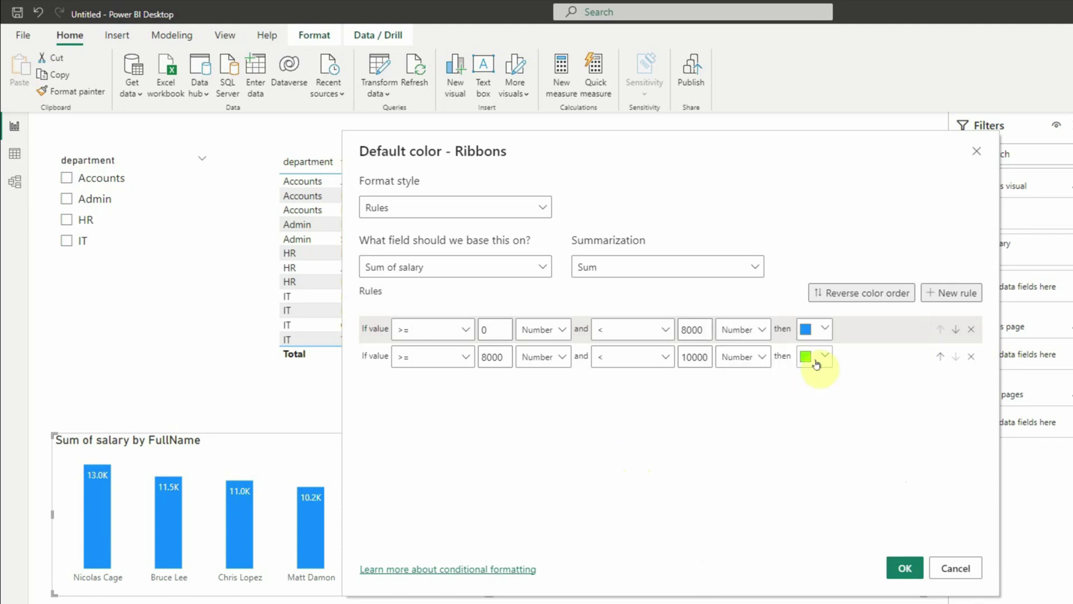
- Add a third color rule for >= 10000 as Number with the upper limit left empty as Max
click(957, 291)
double_click(492, 386)
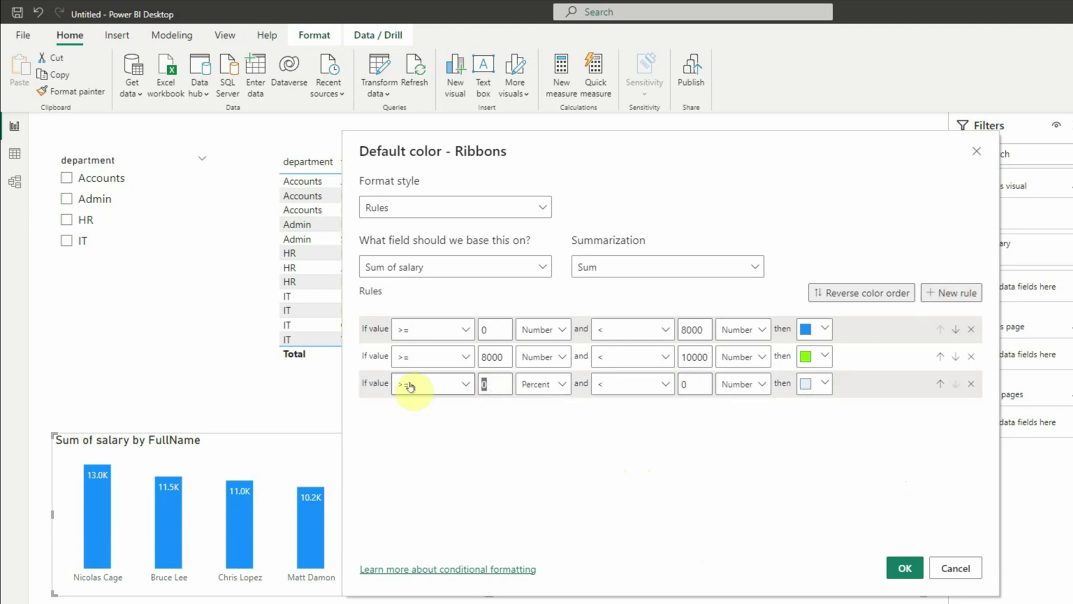
text(1000)
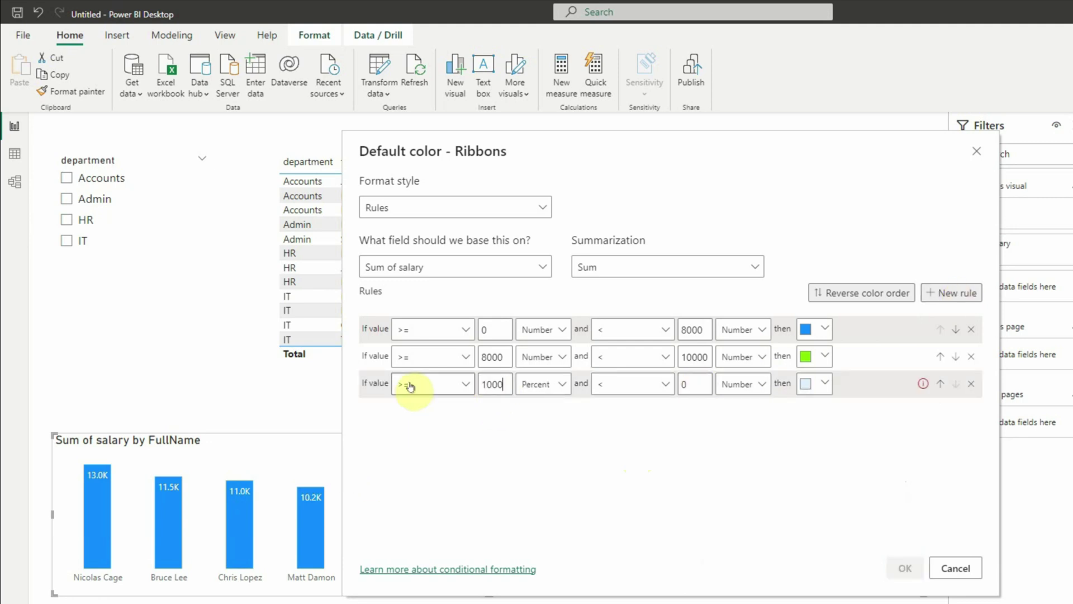
text(0)
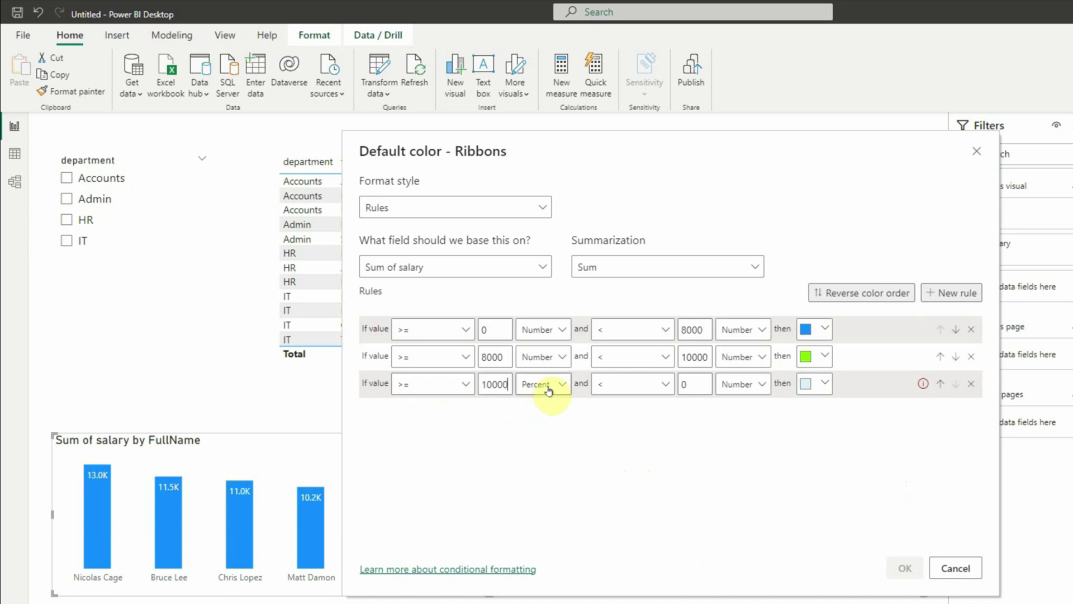
click(549, 386)
click(537, 408)
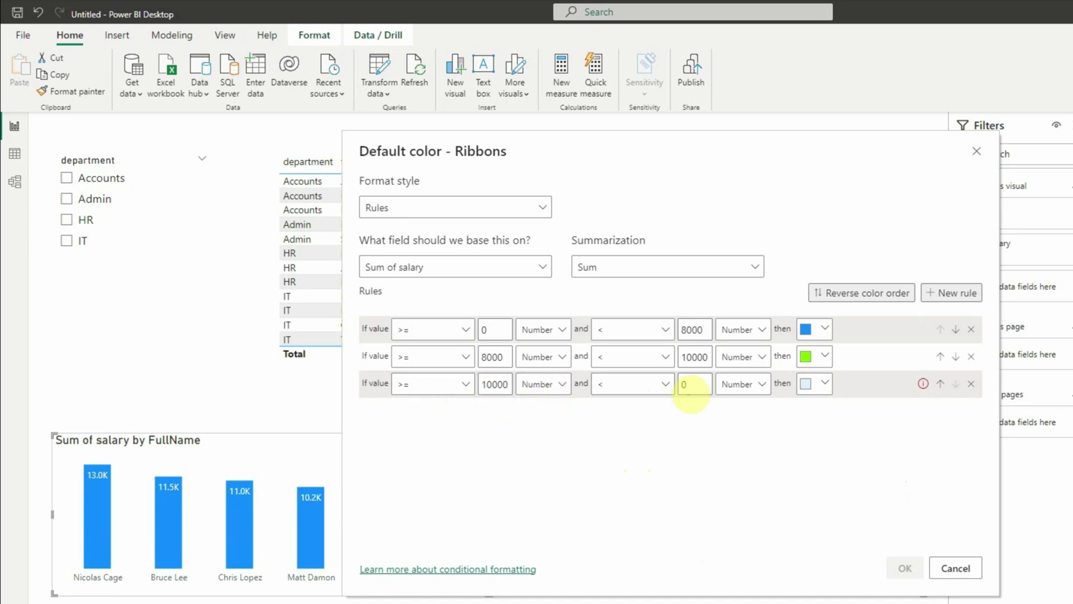
click(683, 385)
key(BackSpace)
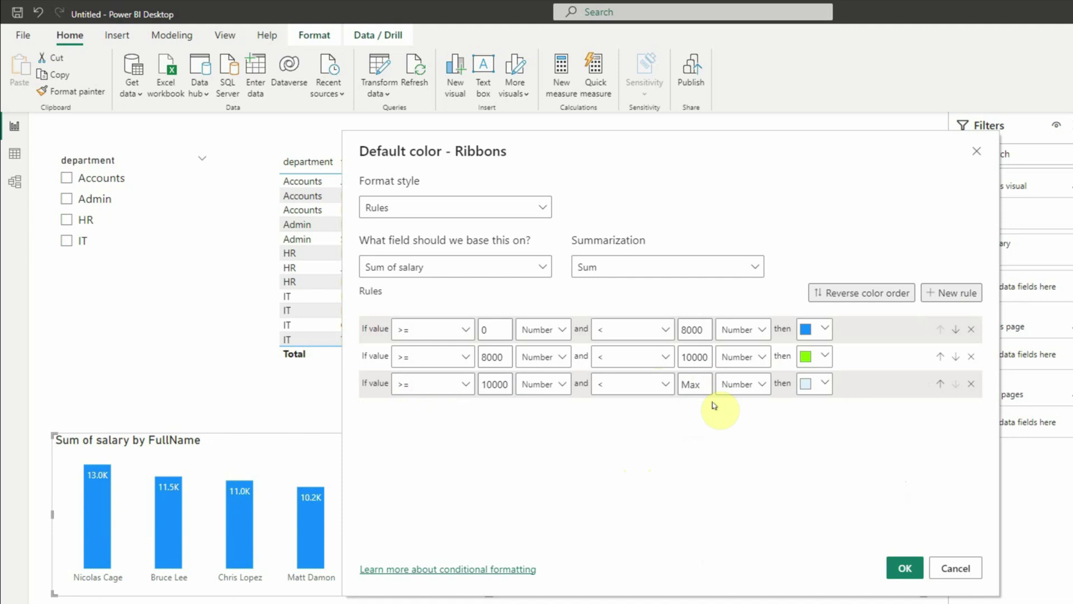
- Set the third rule's color to the custom orange #FF9100 and apply the rules to the ribbon chart
click(813, 383)
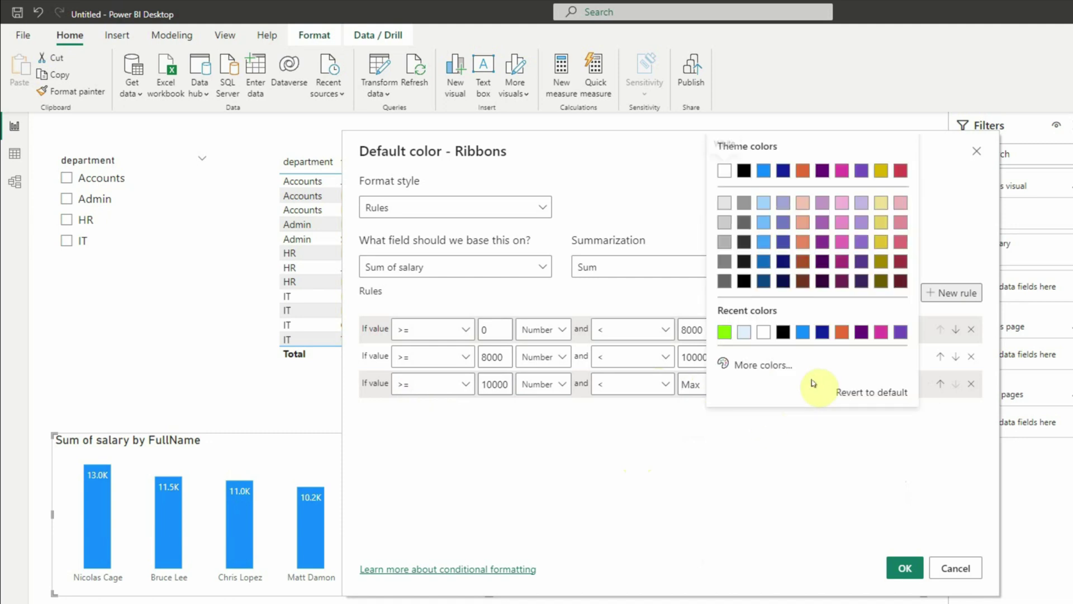
click(766, 364)
drag(832, 313, 743, 320)
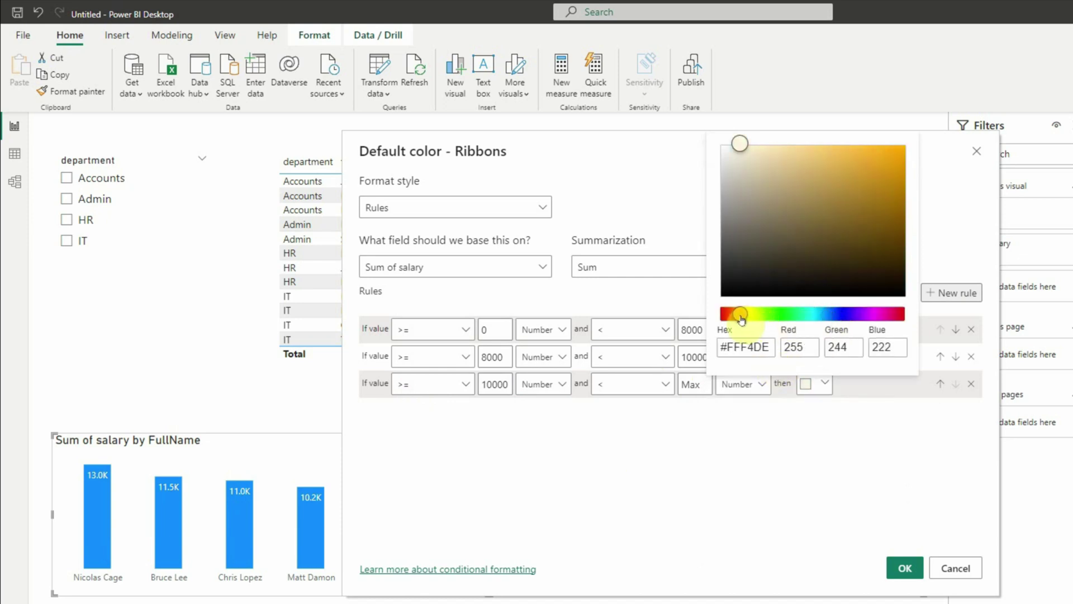
drag(805, 187, 906, 147)
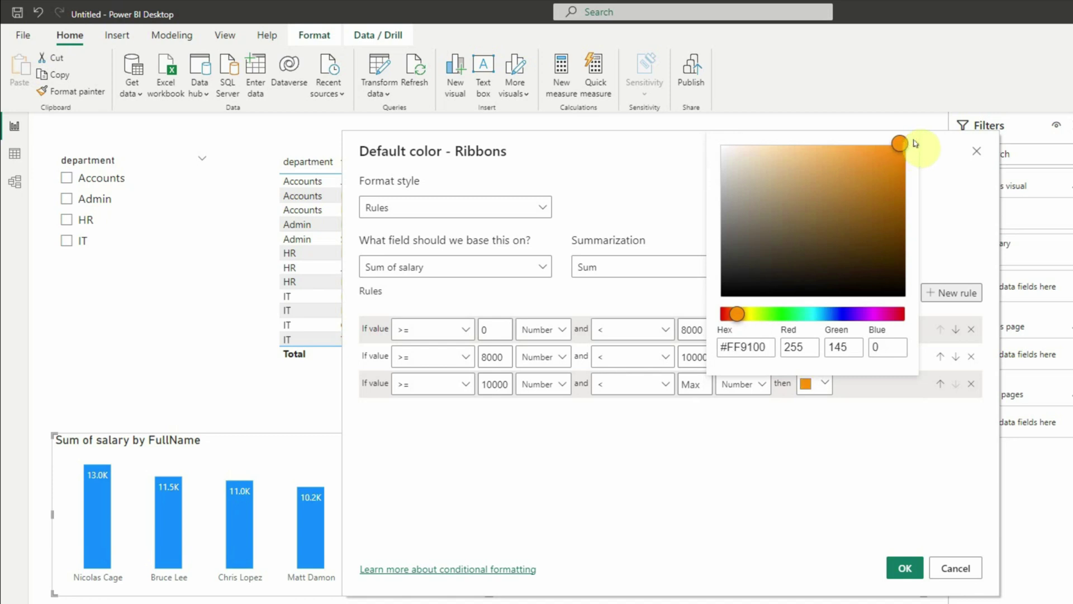
click(753, 436)
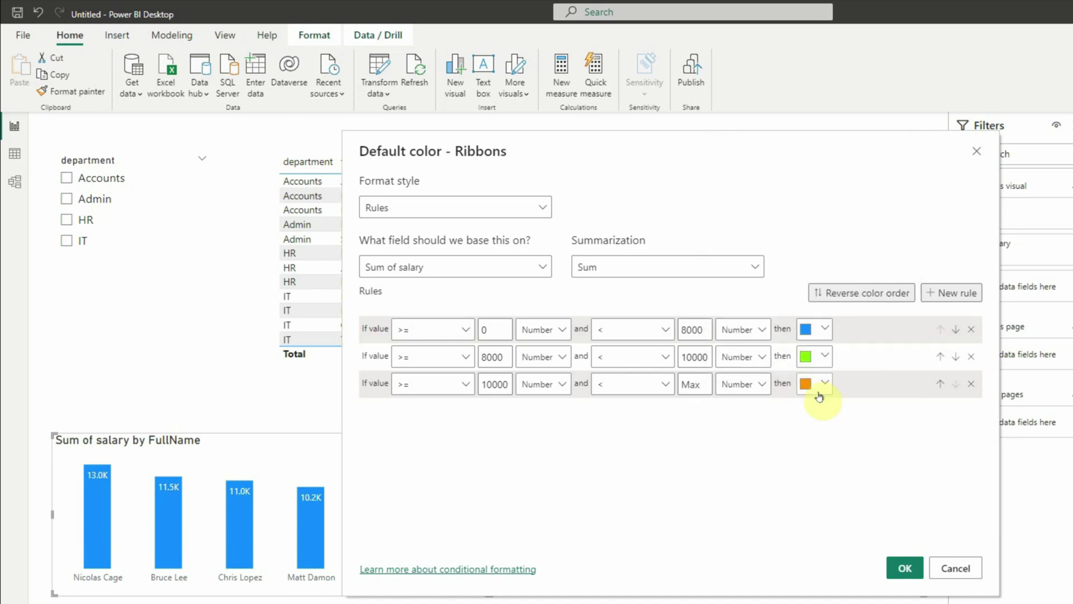
click(905, 569)
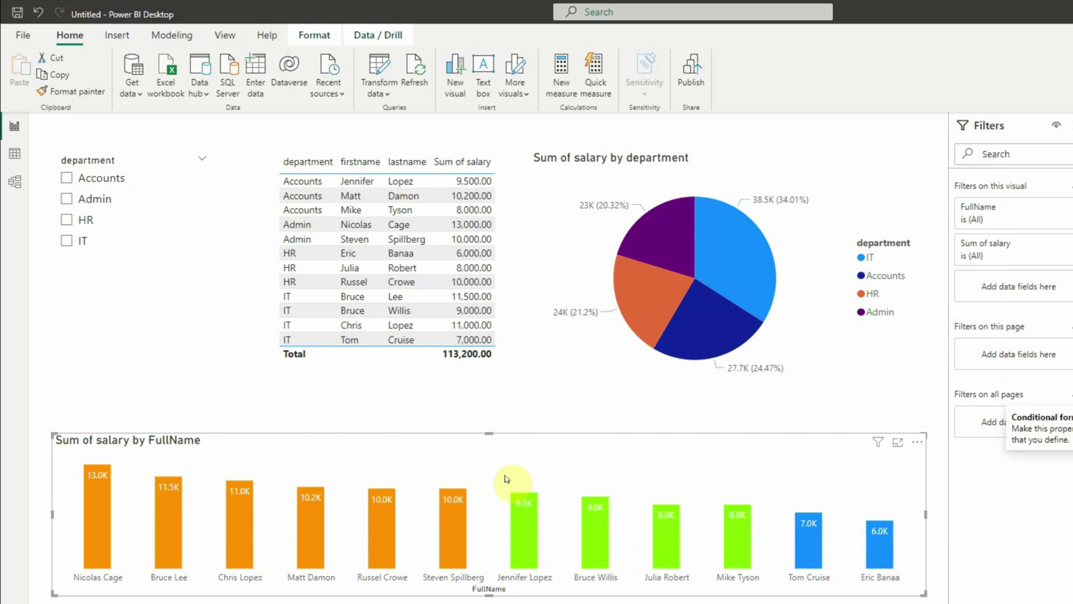
- Set the report page's canvas background color to black with 0% transparency
mouse_move(666, 557)
click(140, 369)
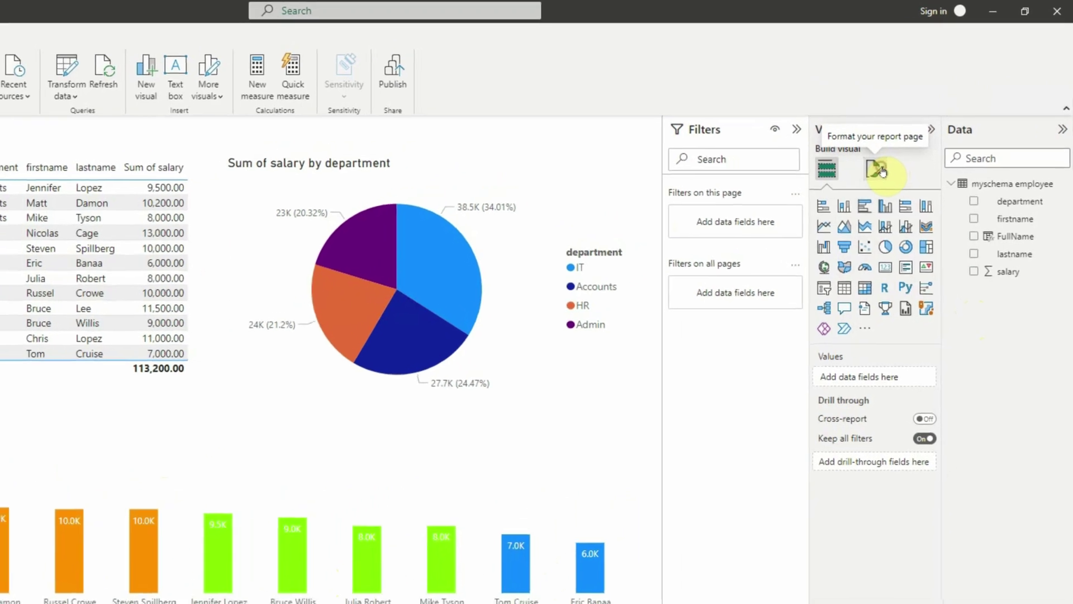
click(893, 160)
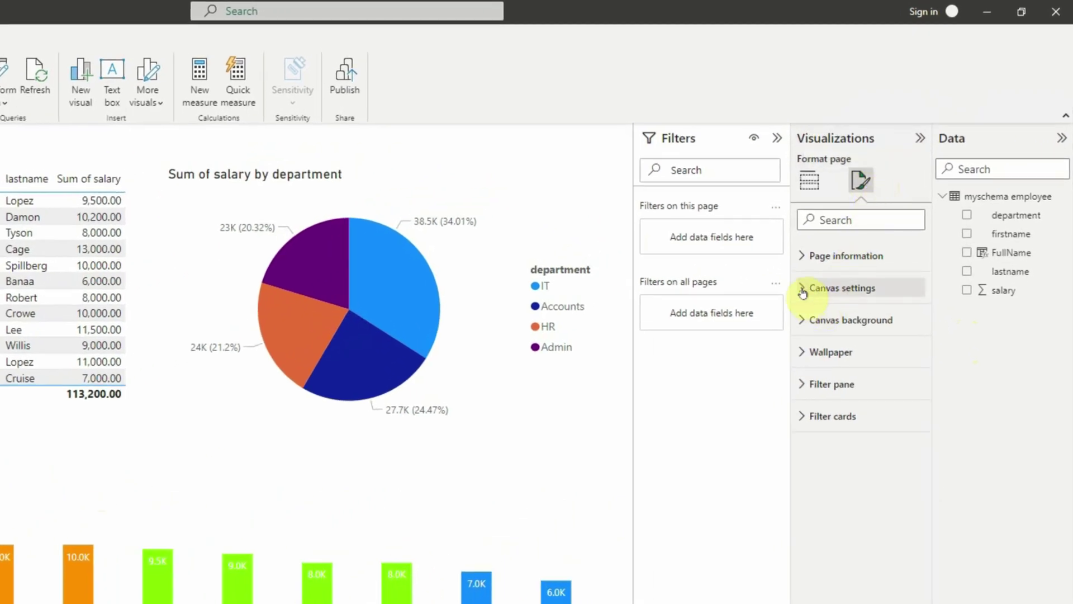
click(804, 320)
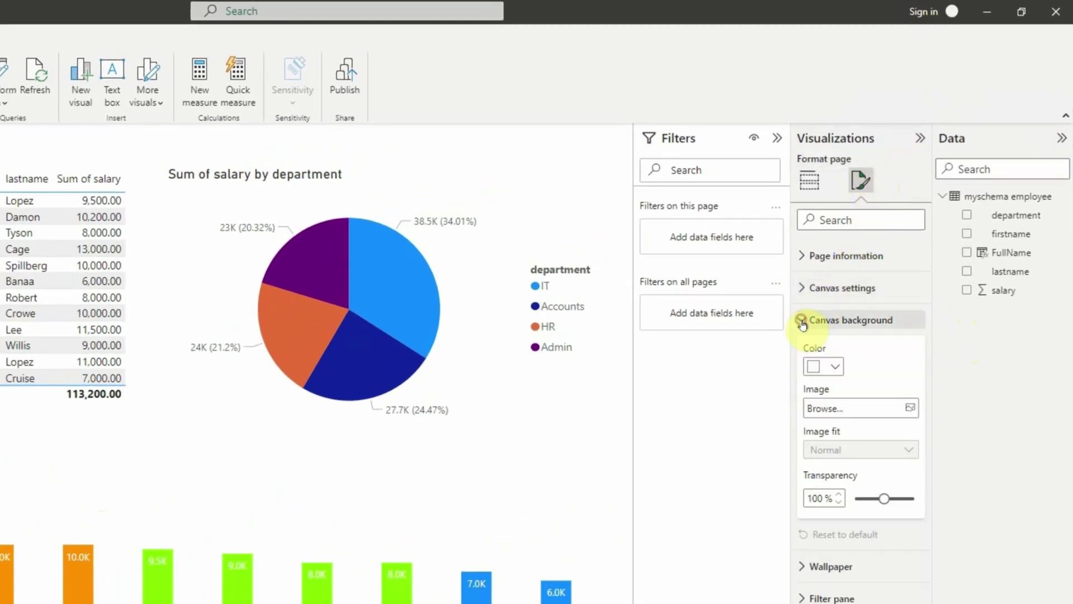
click(834, 372)
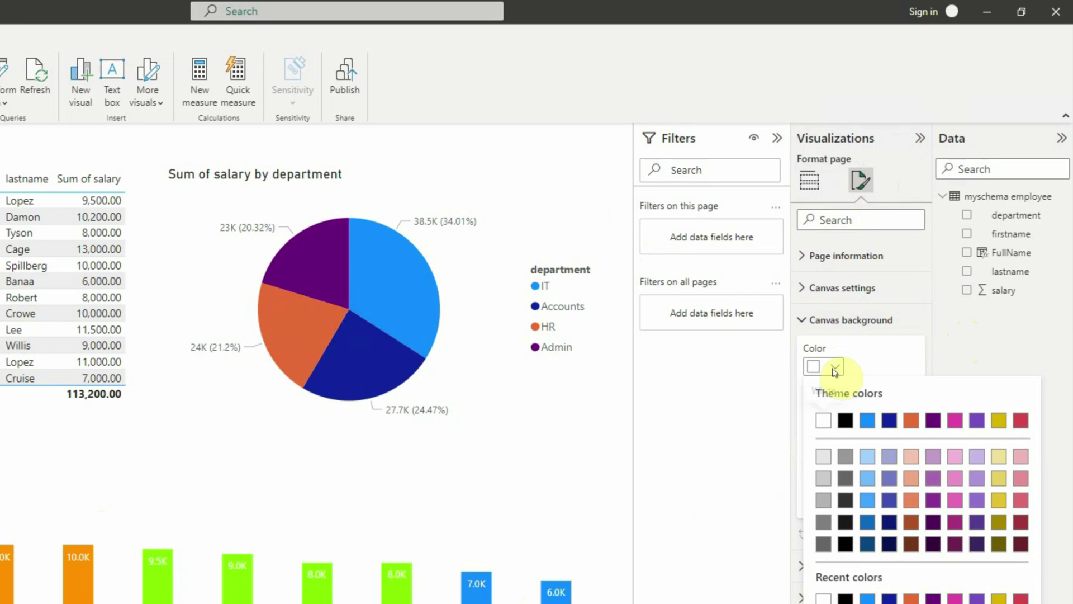
click(843, 419)
drag(917, 500, 854, 499)
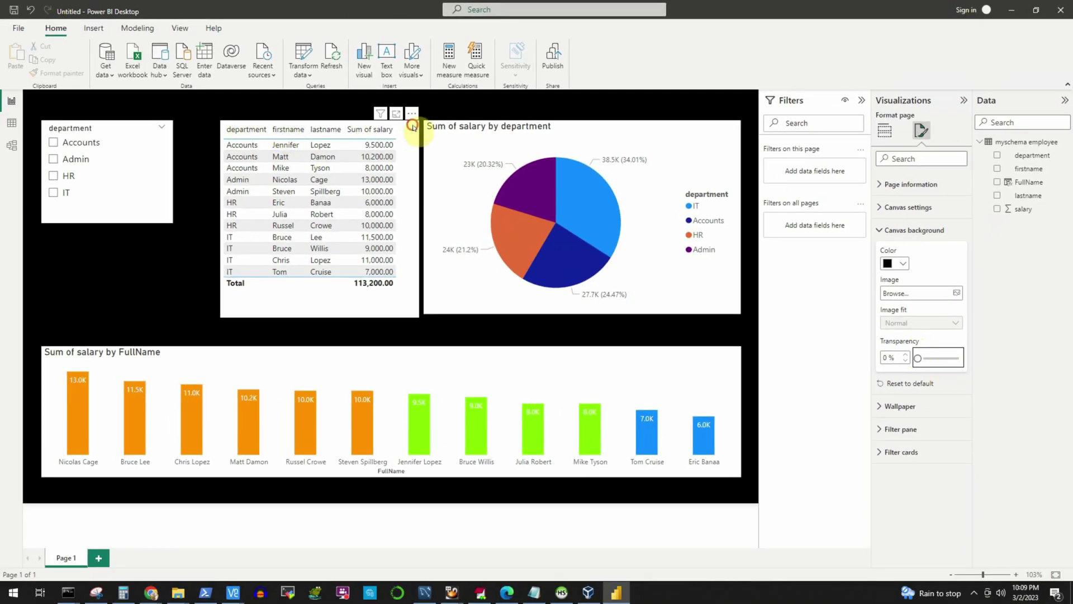
- Move the salary table slightly away from the pie chart and change the ribbon chart's title to "Employees by Salary"
drag(412, 126, 391, 129)
click(369, 364)
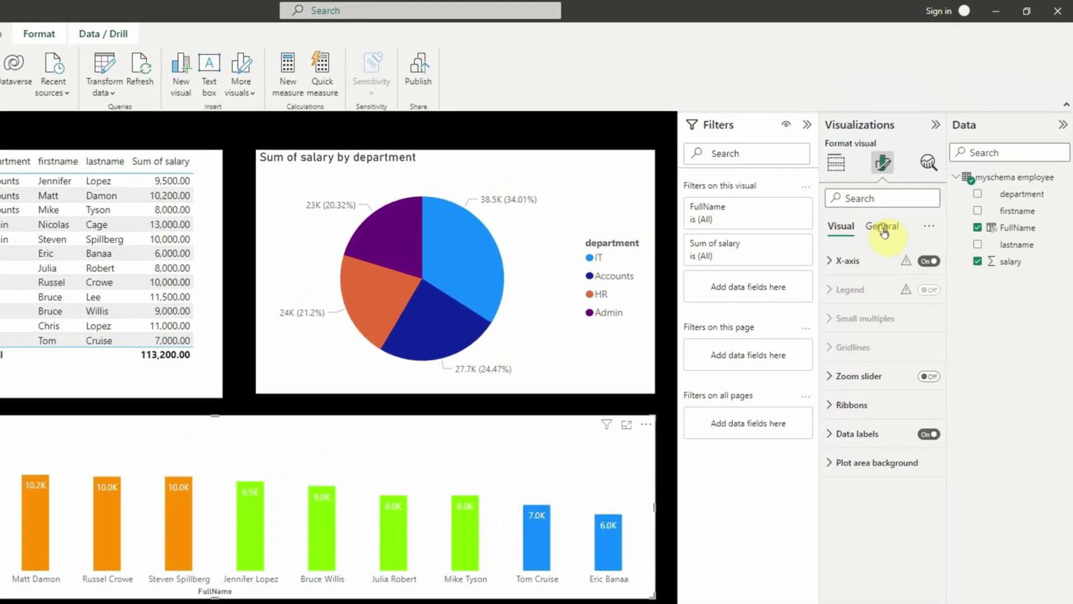
click(883, 227)
click(827, 291)
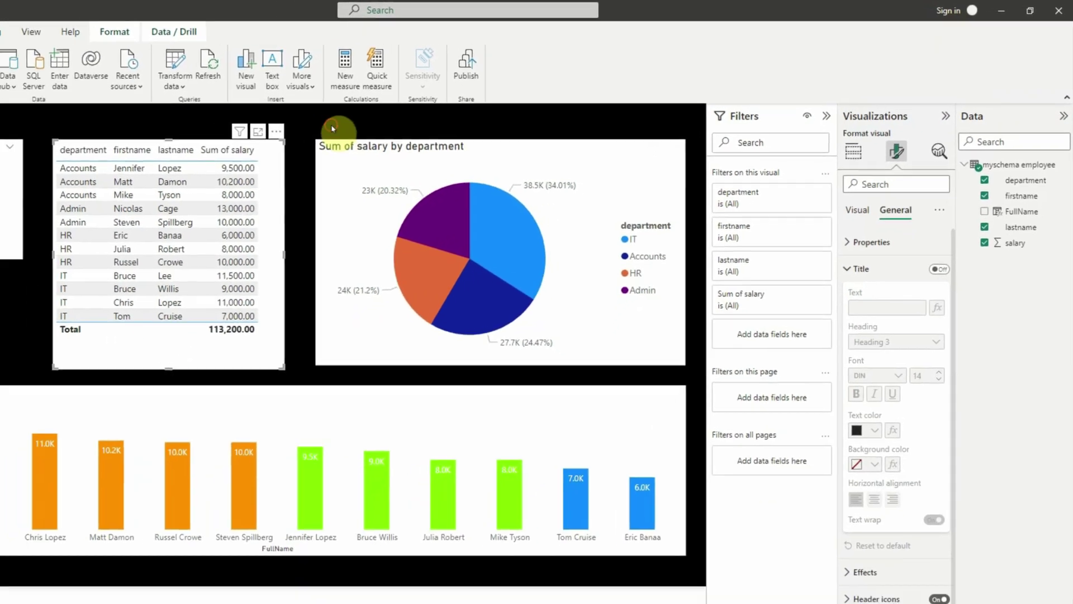
click(184, 154)
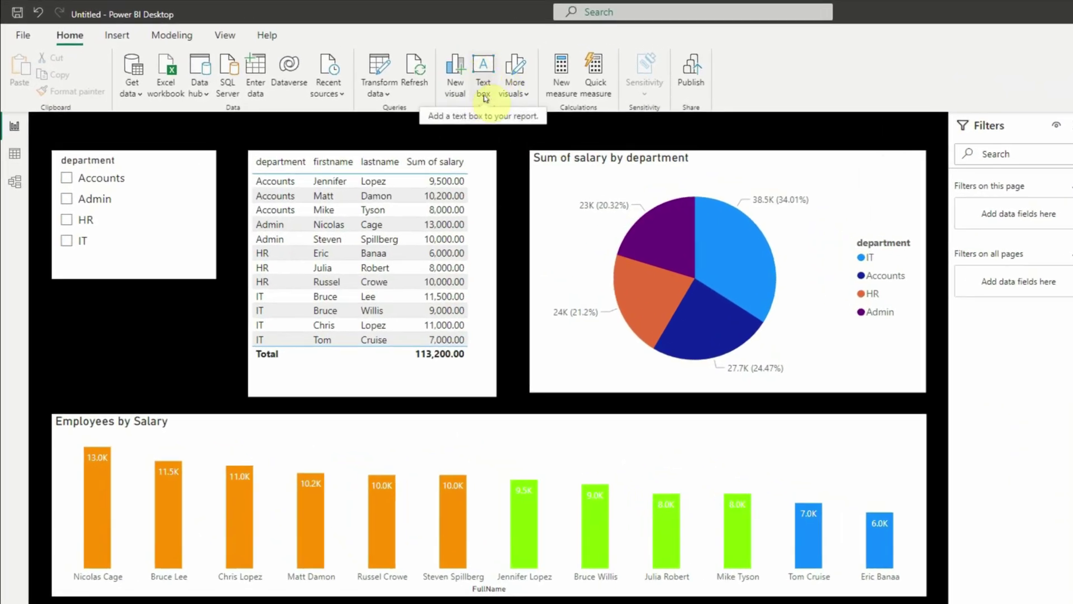
- Insert a text box and shape it into a thin banner spanning the full width of the page above the visuals
click(484, 67)
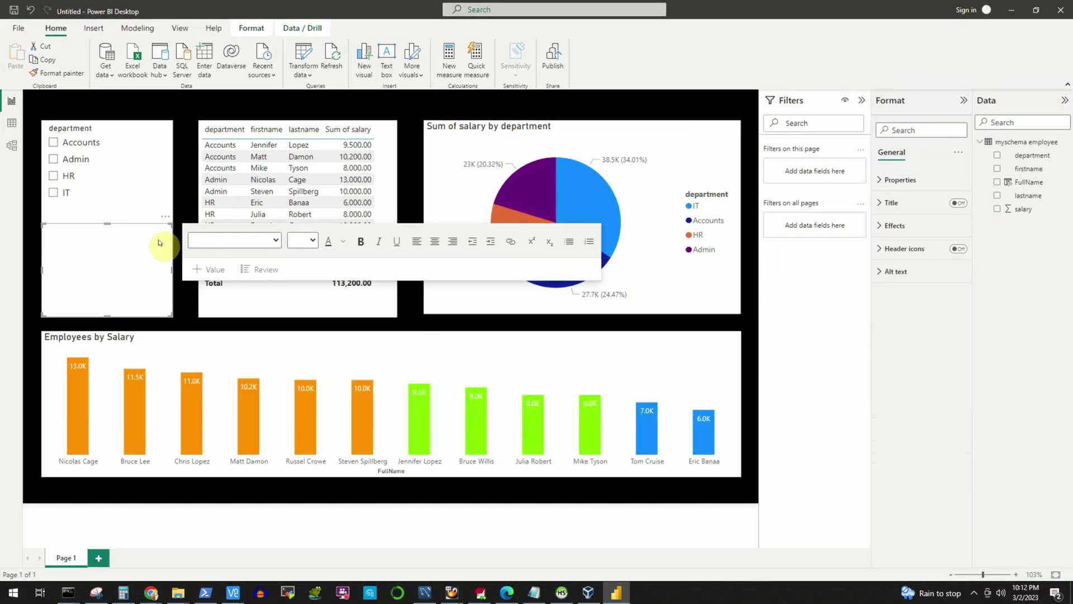
drag(166, 223, 144, 88)
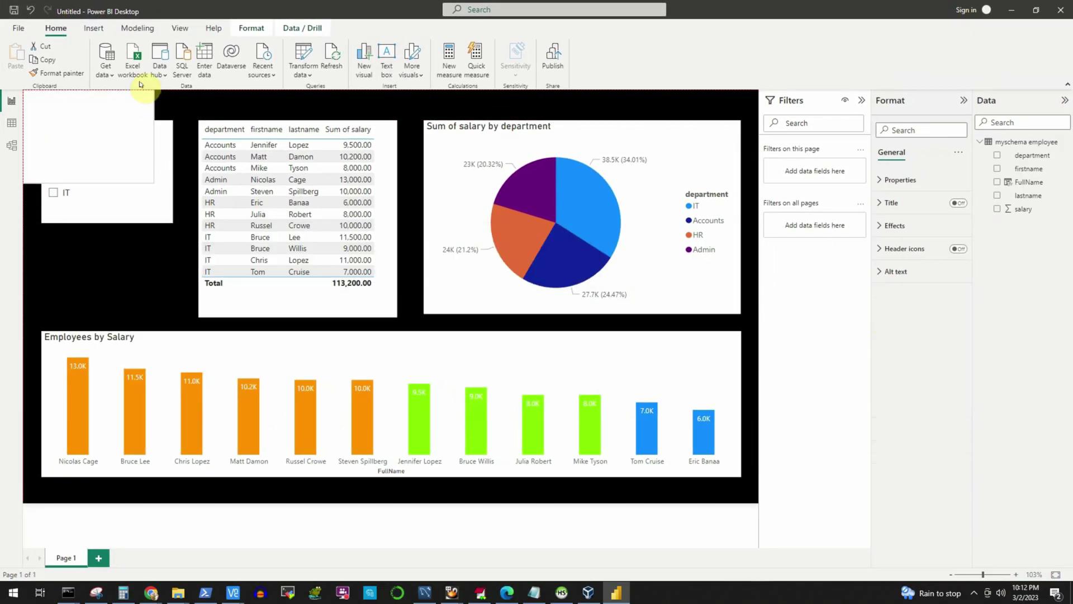
drag(154, 137, 762, 144)
drag(393, 185, 399, 124)
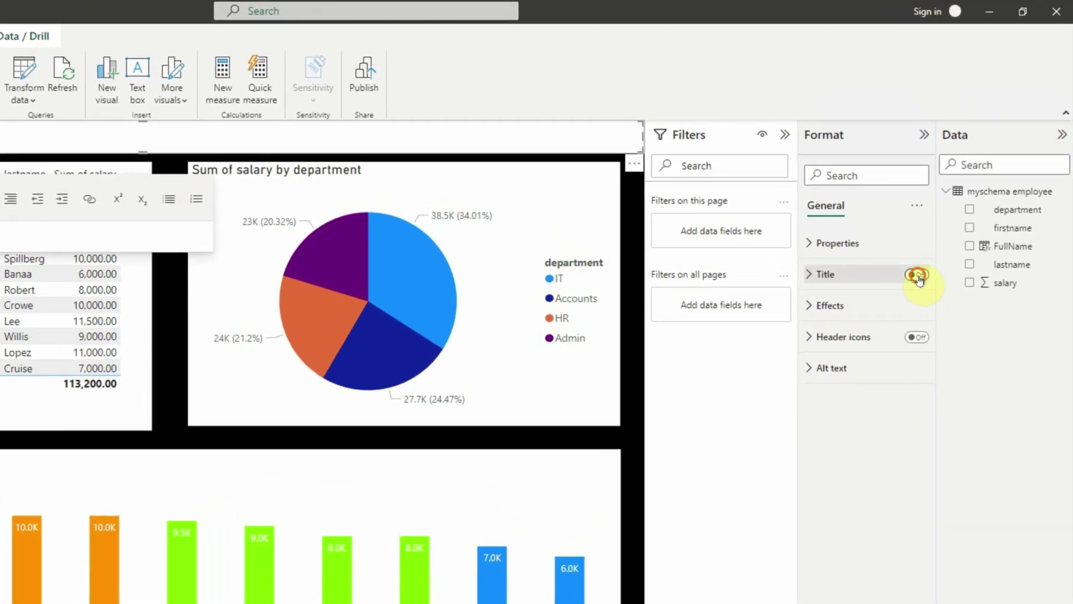
- Turn on the text box's title and set its text to "Employee Salary Data"
click(938, 238)
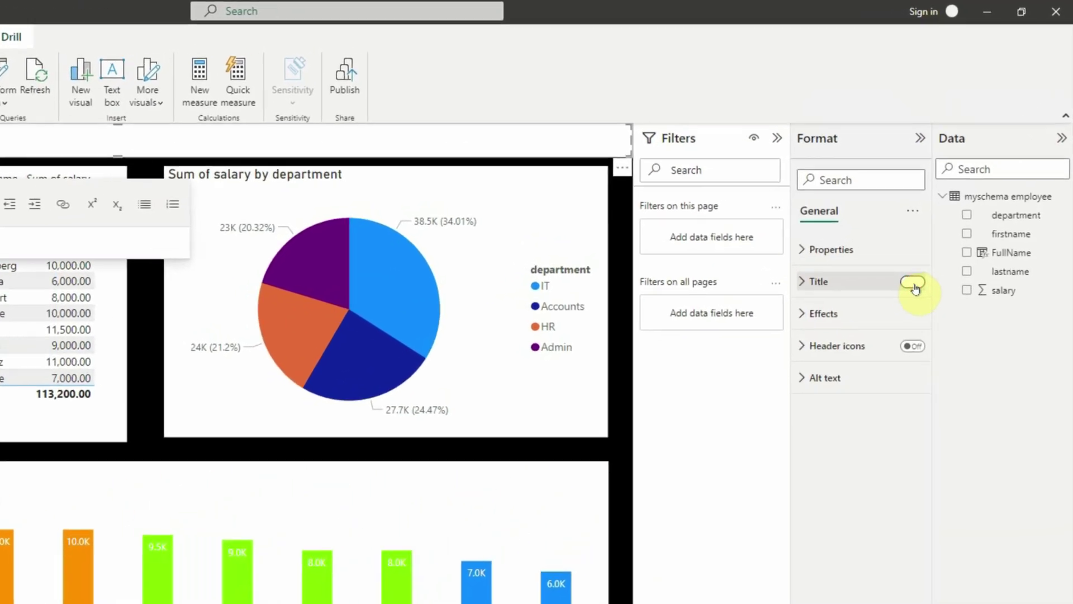
click(866, 294)
click(832, 329)
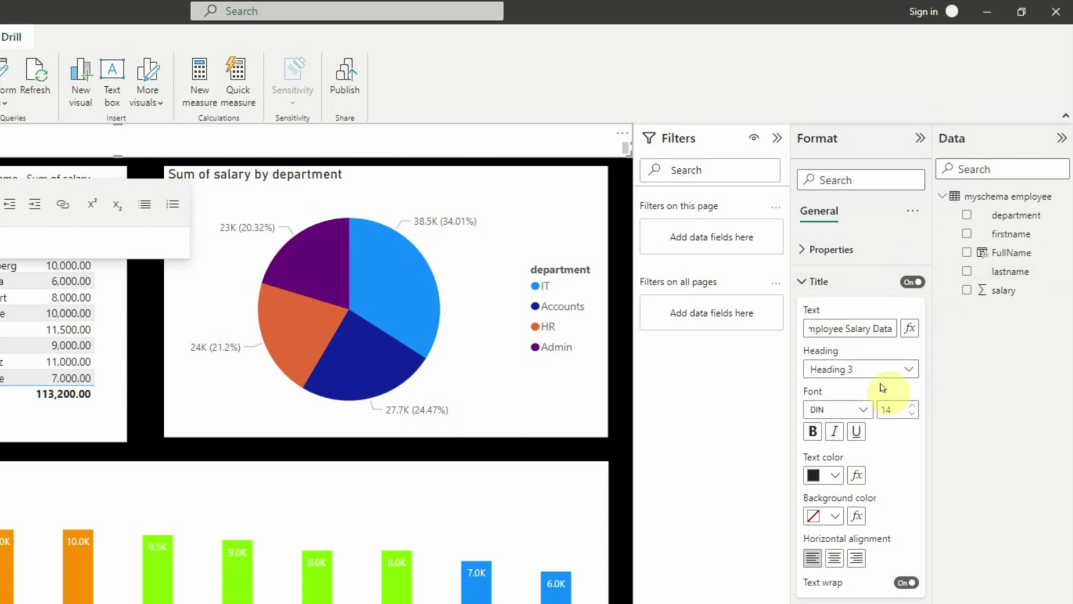
- Format the banner title as Heading 5 in Segoe UI Bold with white text, leaving its background color unchanged
click(899, 371)
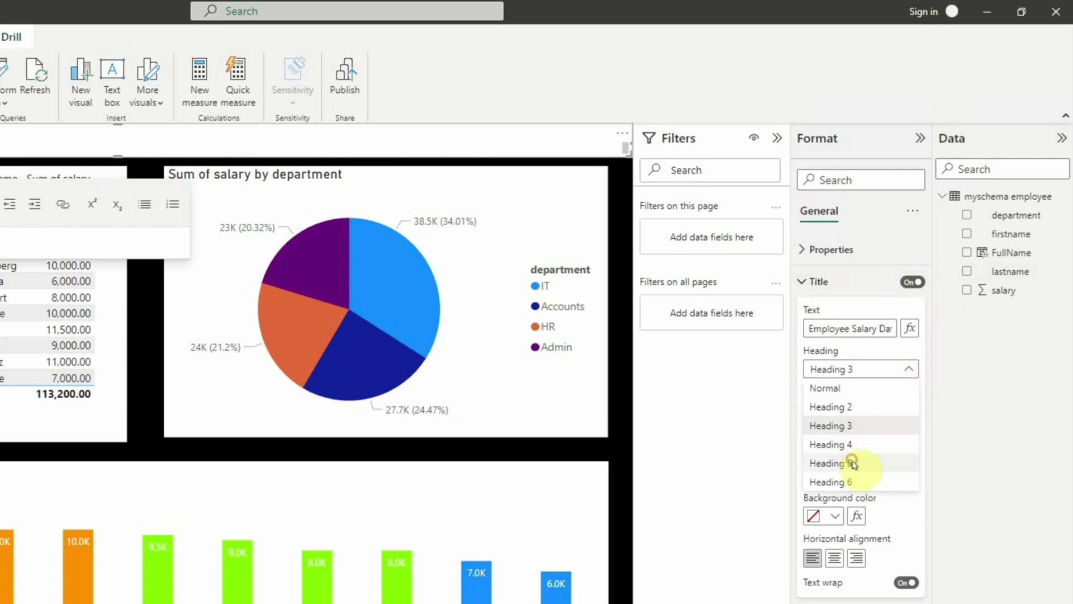
click(872, 463)
click(857, 411)
scroll(884, 503, down, 5)
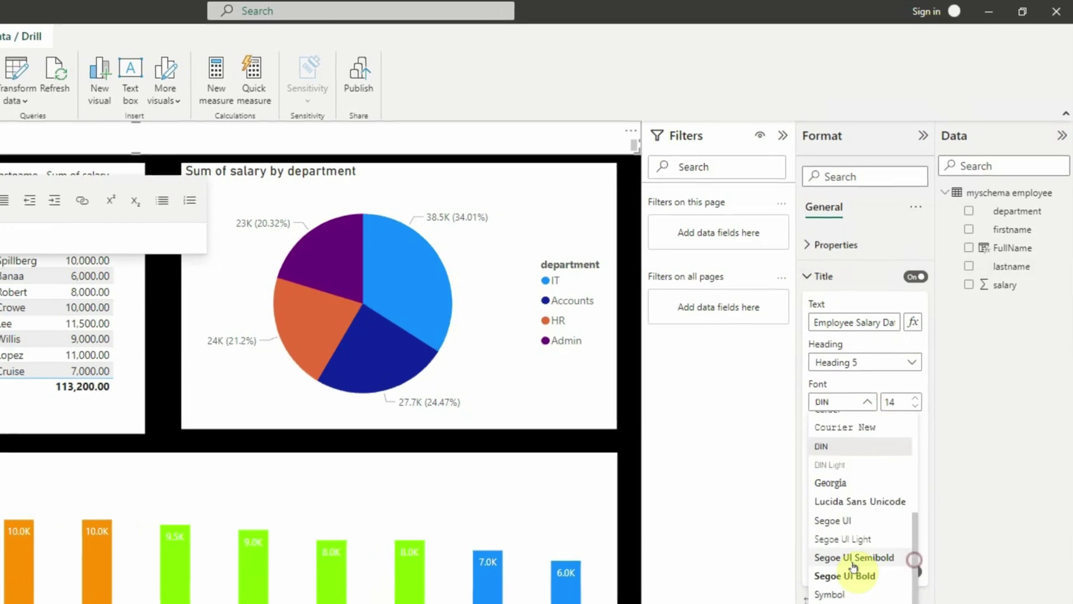
click(895, 576)
click(835, 476)
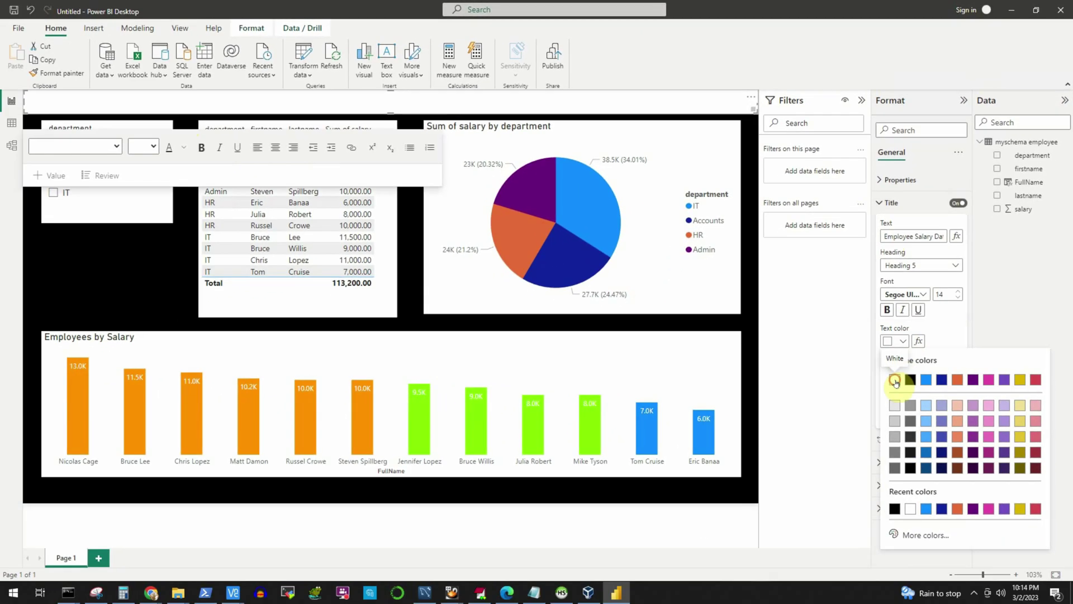
click(883, 406)
click(891, 396)
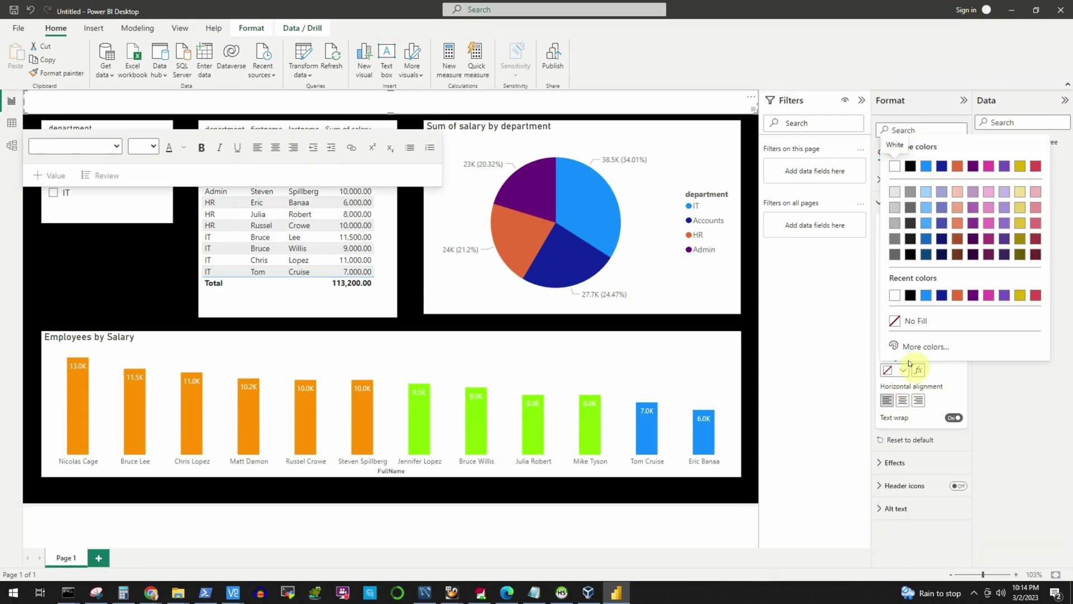
click(917, 326)
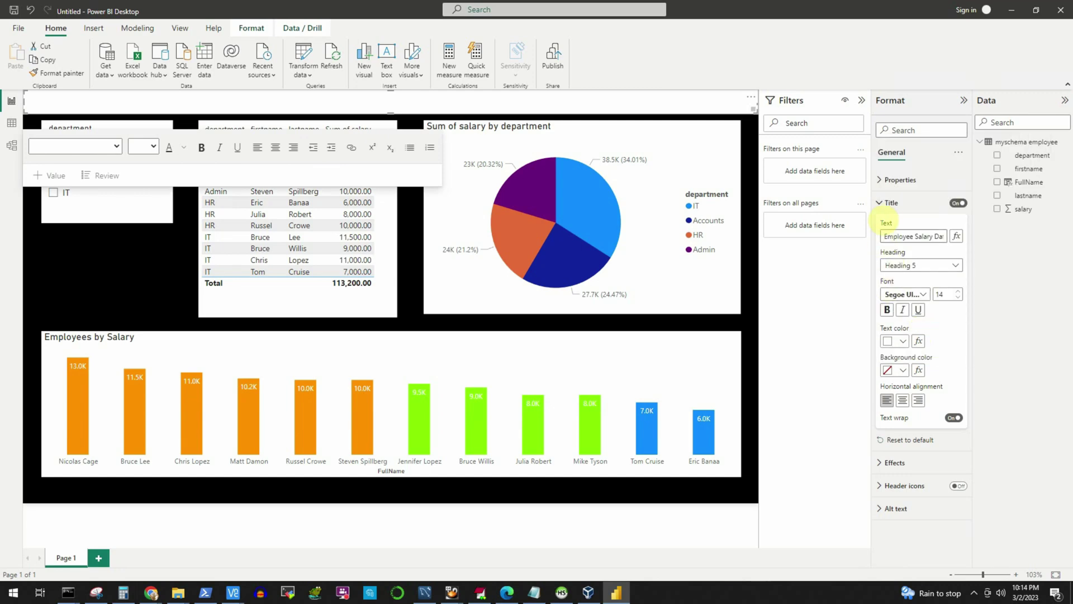
- Set the banner text box's background transparency to 100%
click(883, 205)
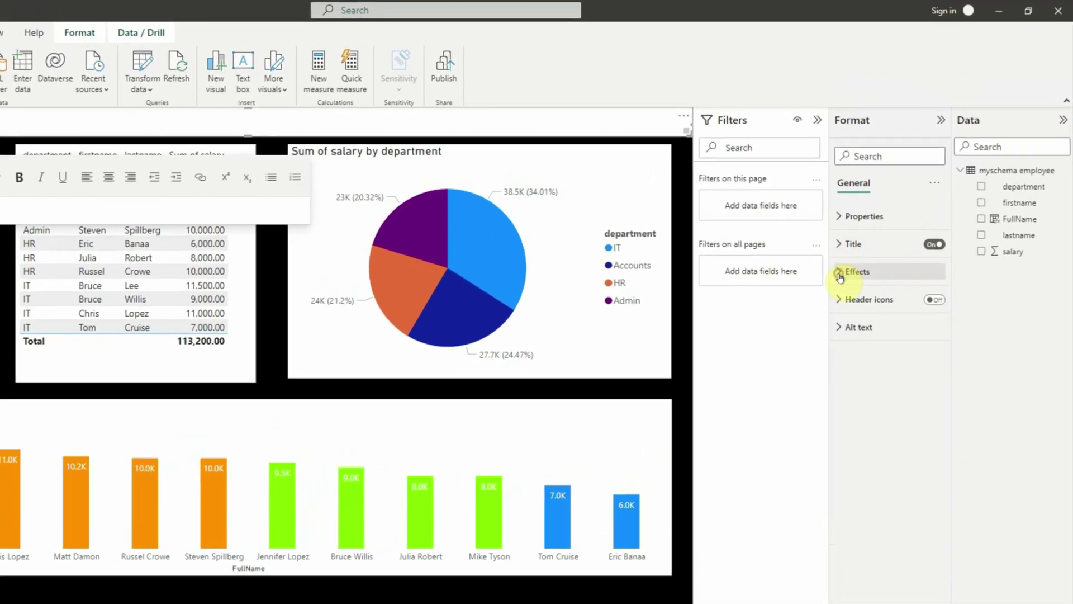
click(877, 236)
drag(850, 429, 920, 439)
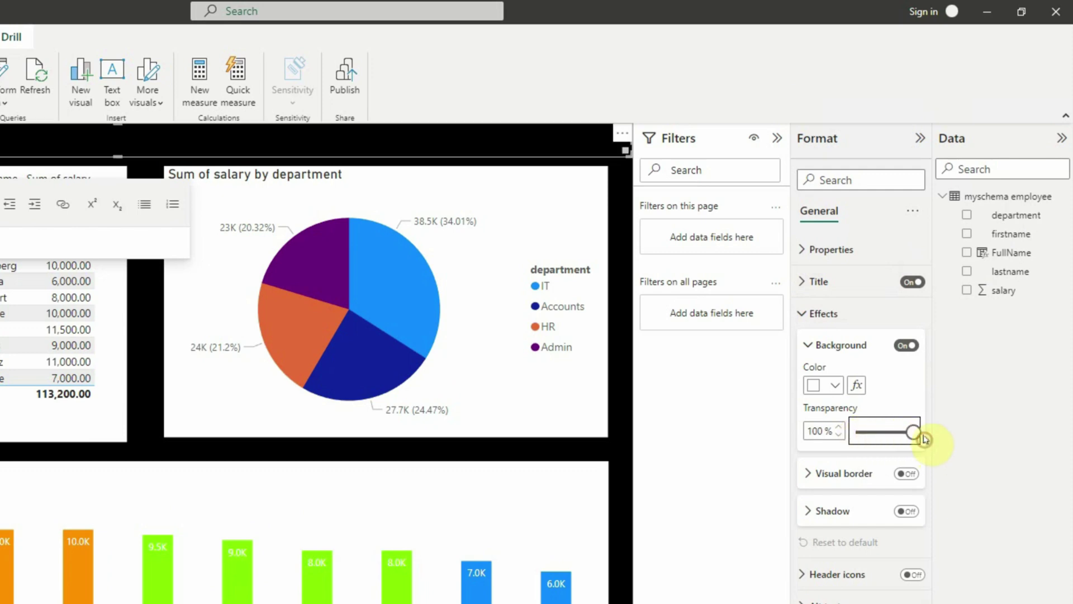
- Center the banner title horizontally and set its font size to 18
click(803, 282)
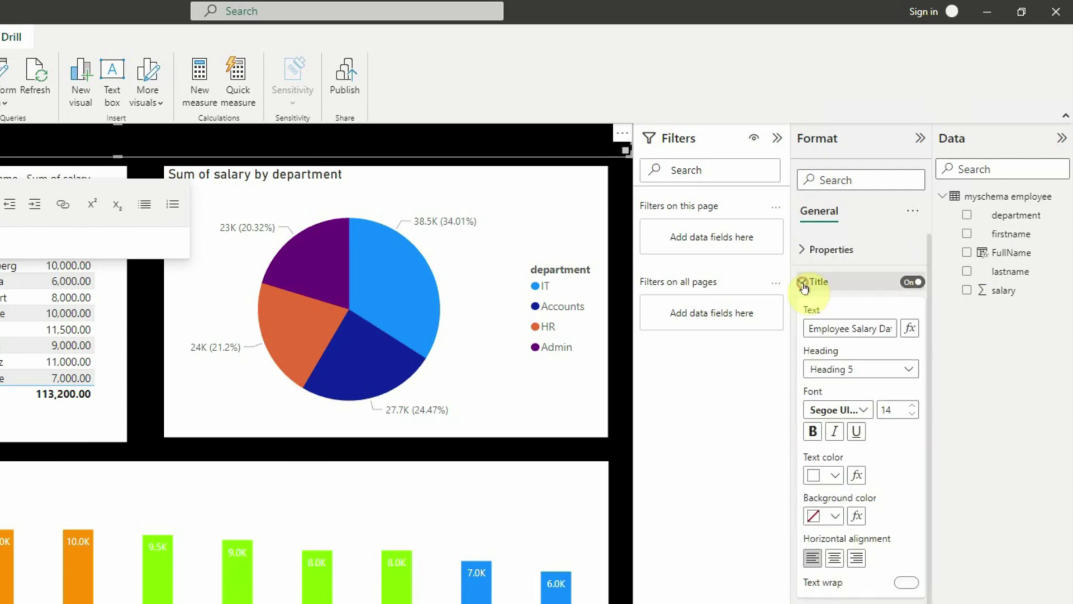
click(835, 558)
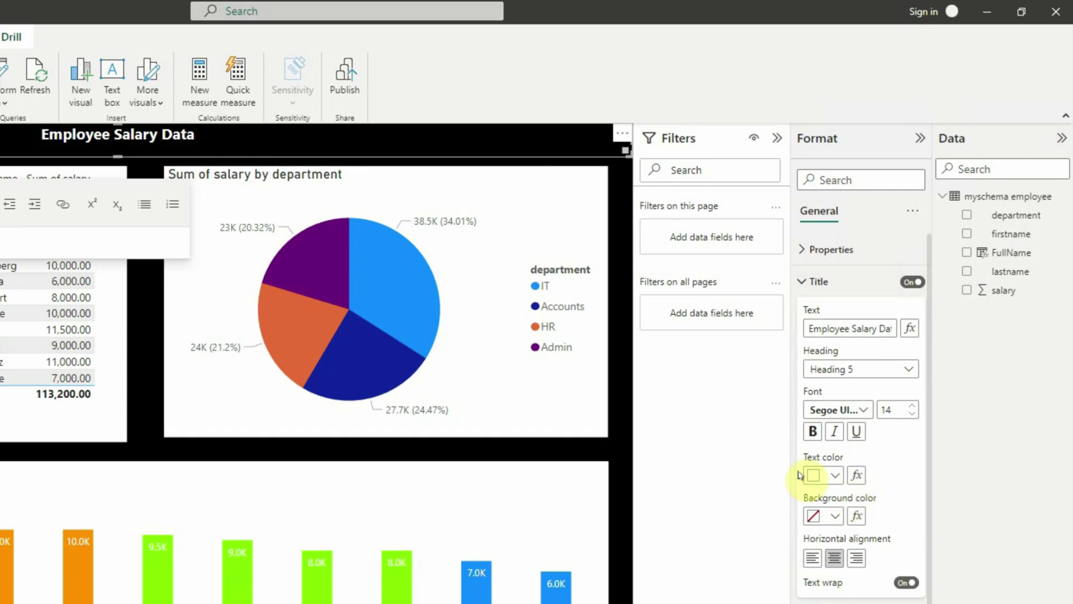
click(910, 410)
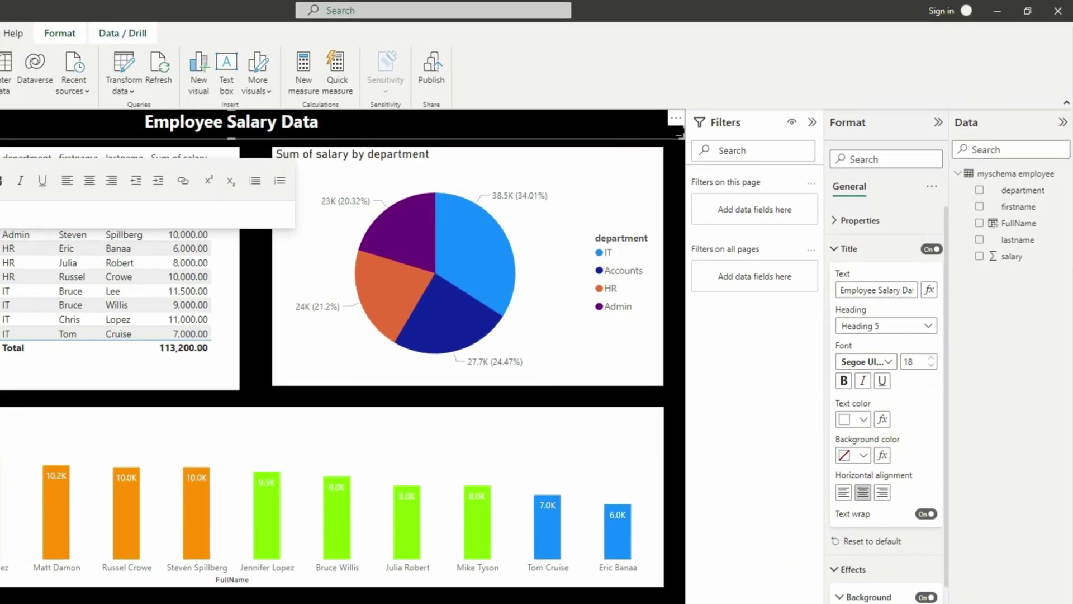
click(0, 406)
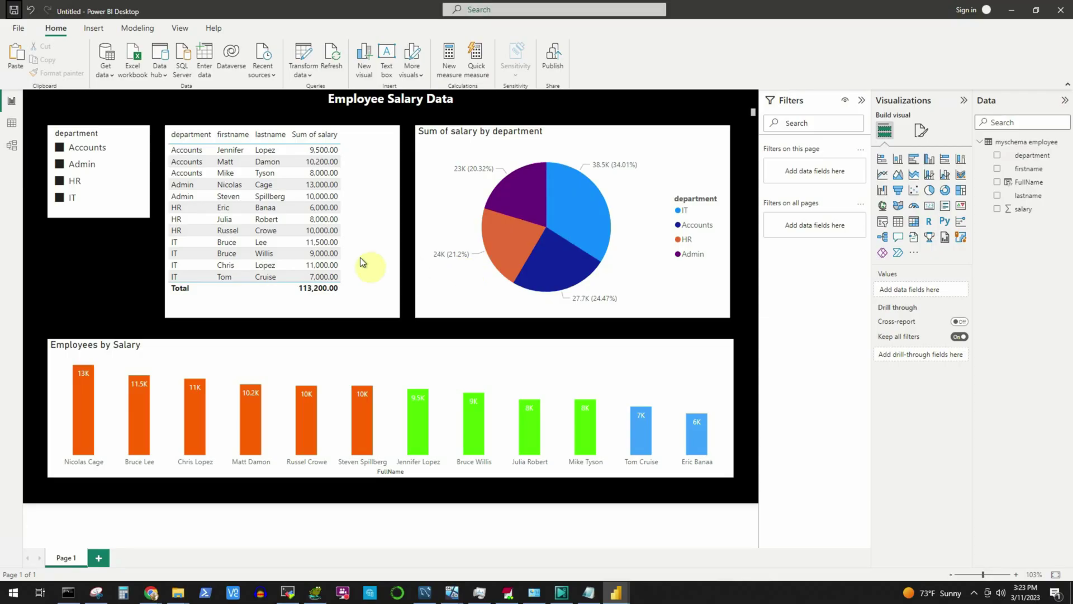
- Save the report in the PowerBI folder as a Power BI file named Power_Bi_MySQL
click(14, 10)
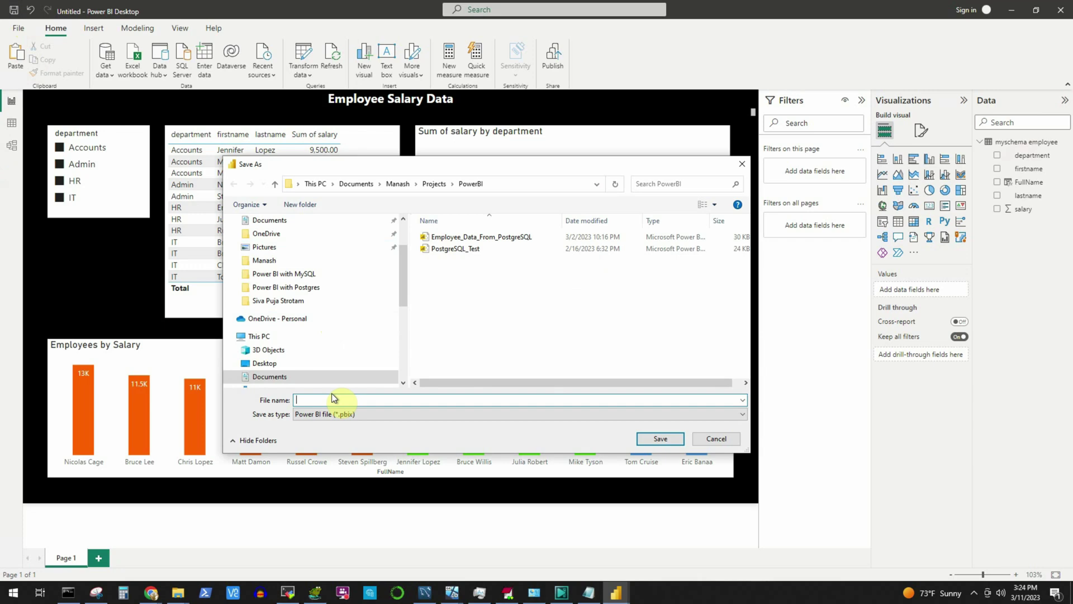
text(Power_Bi_MySQ)
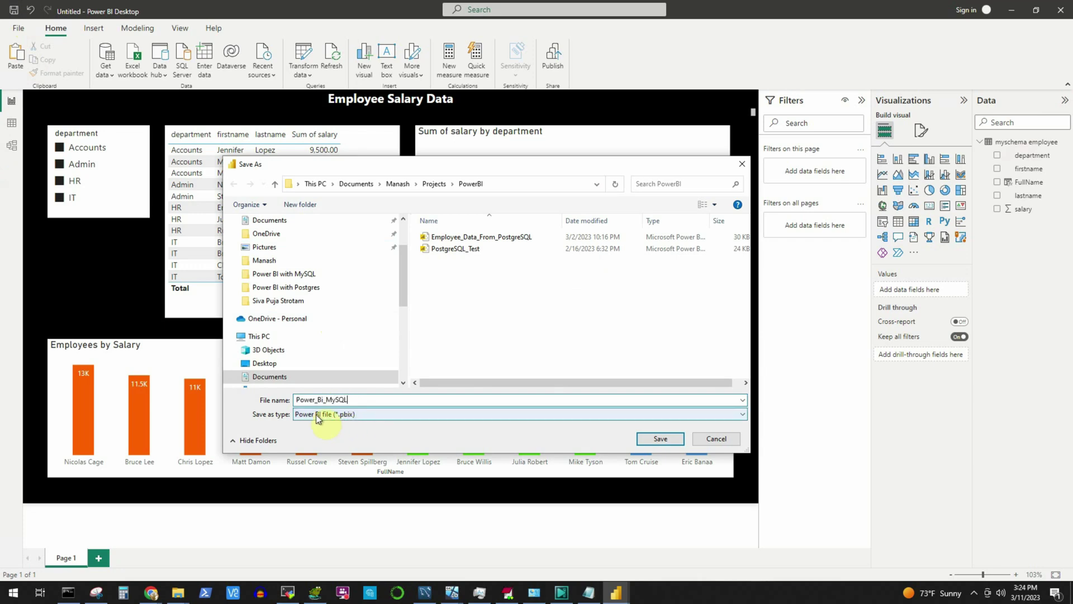
text(L)
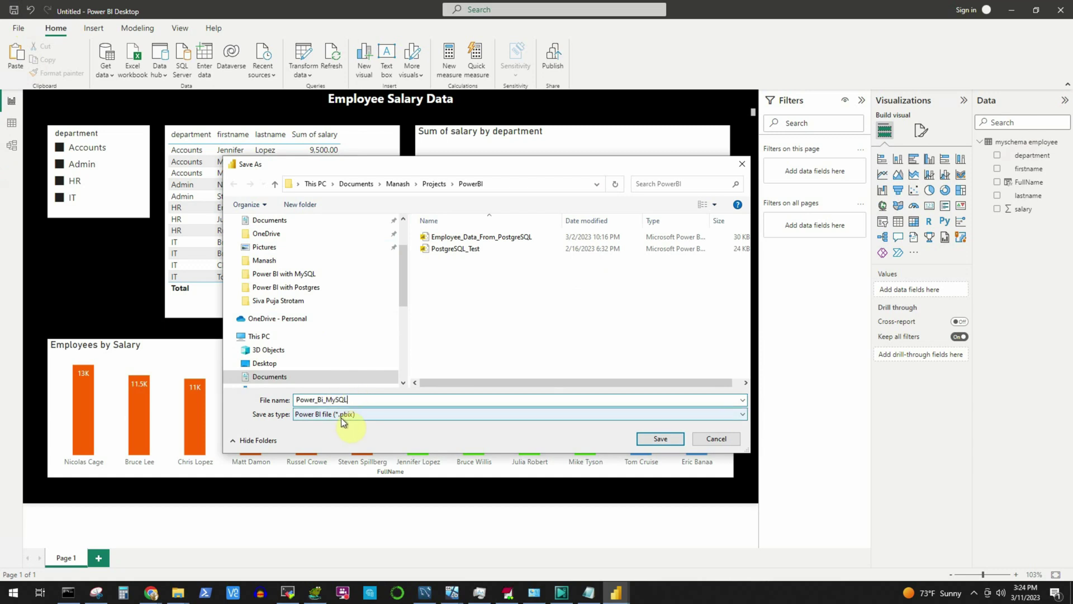